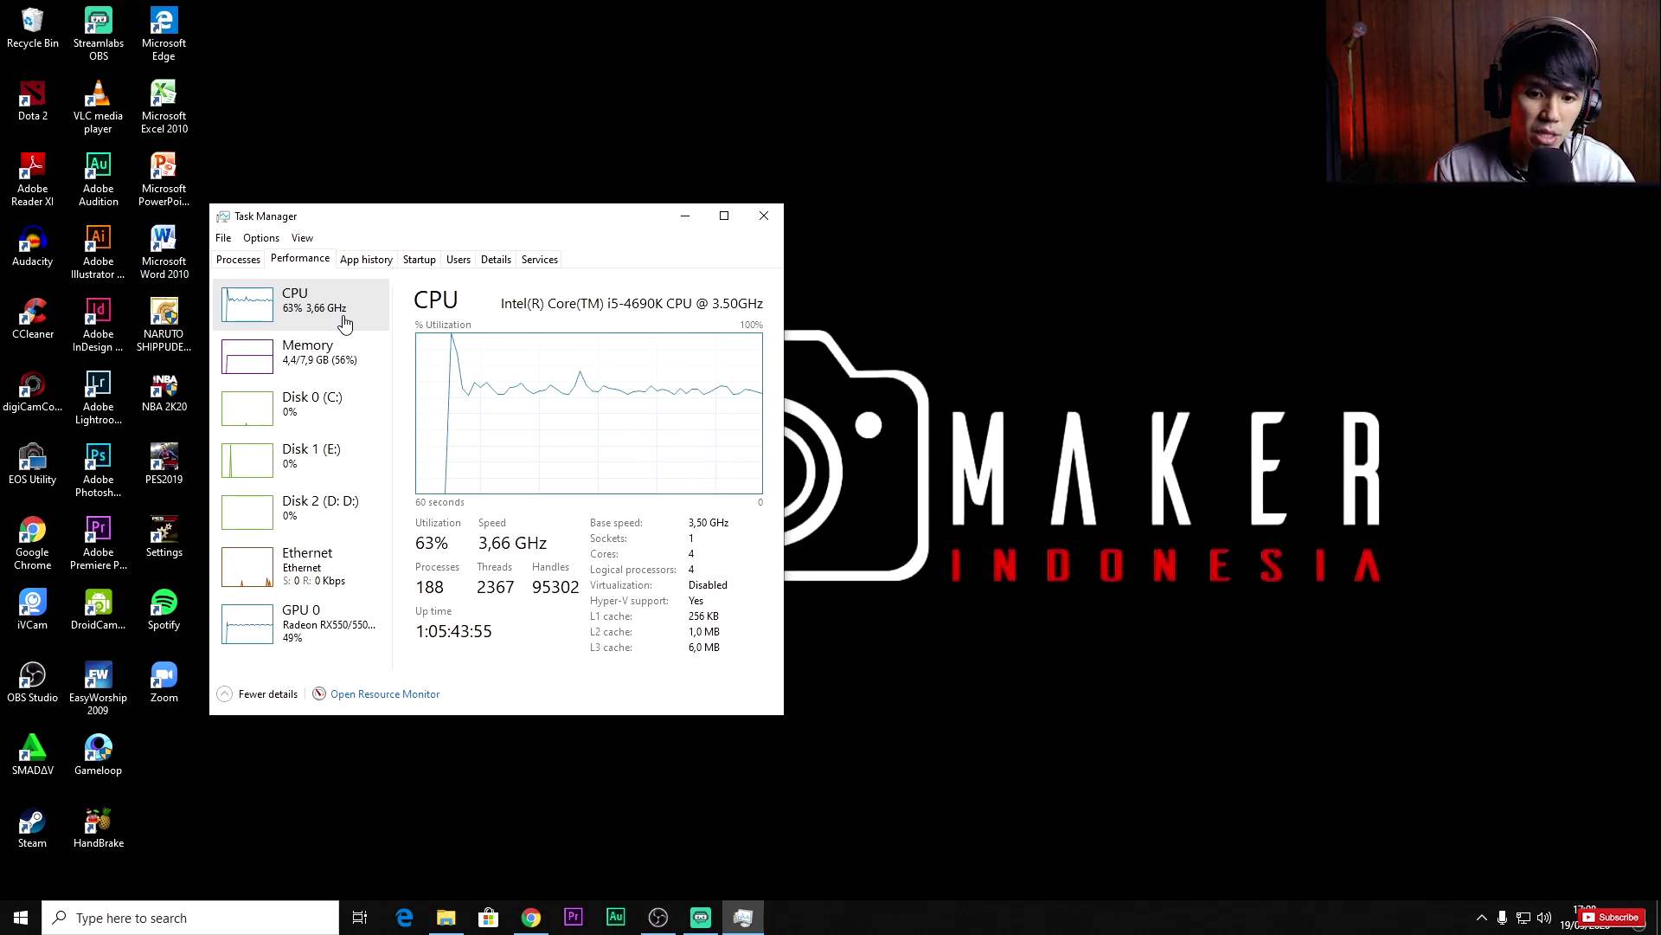
right_click(910, 307)
right_click(947, 332)
click(1024, 408)
right_click(1018, 388)
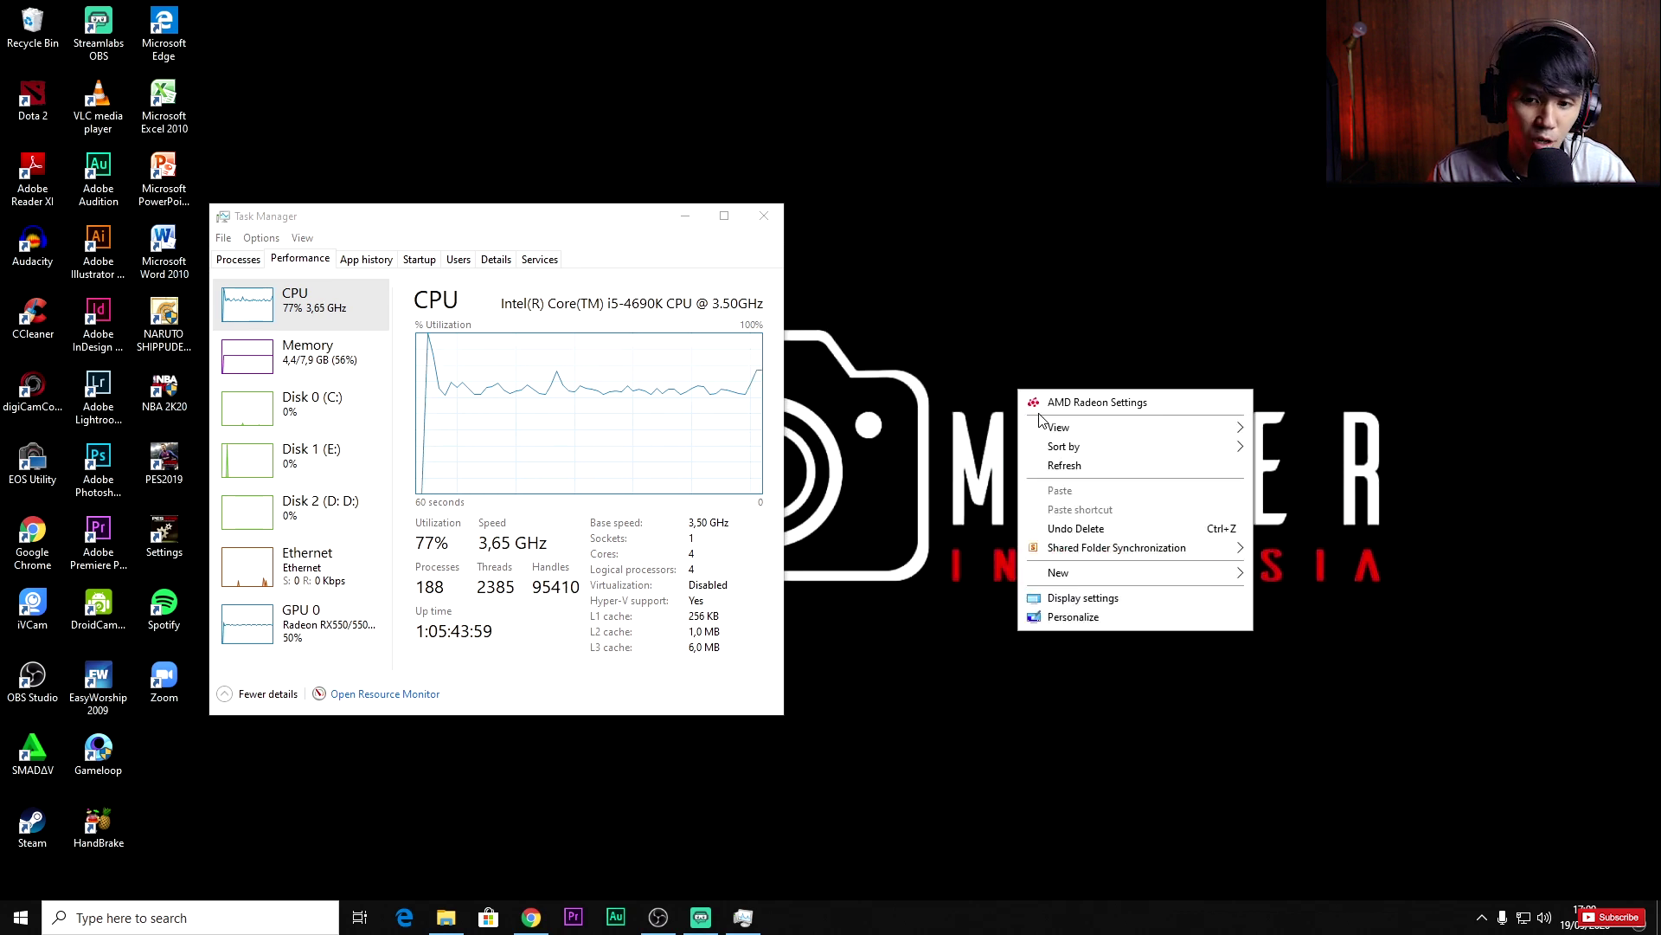
click(1066, 464)
right_click(974, 329)
click(1037, 403)
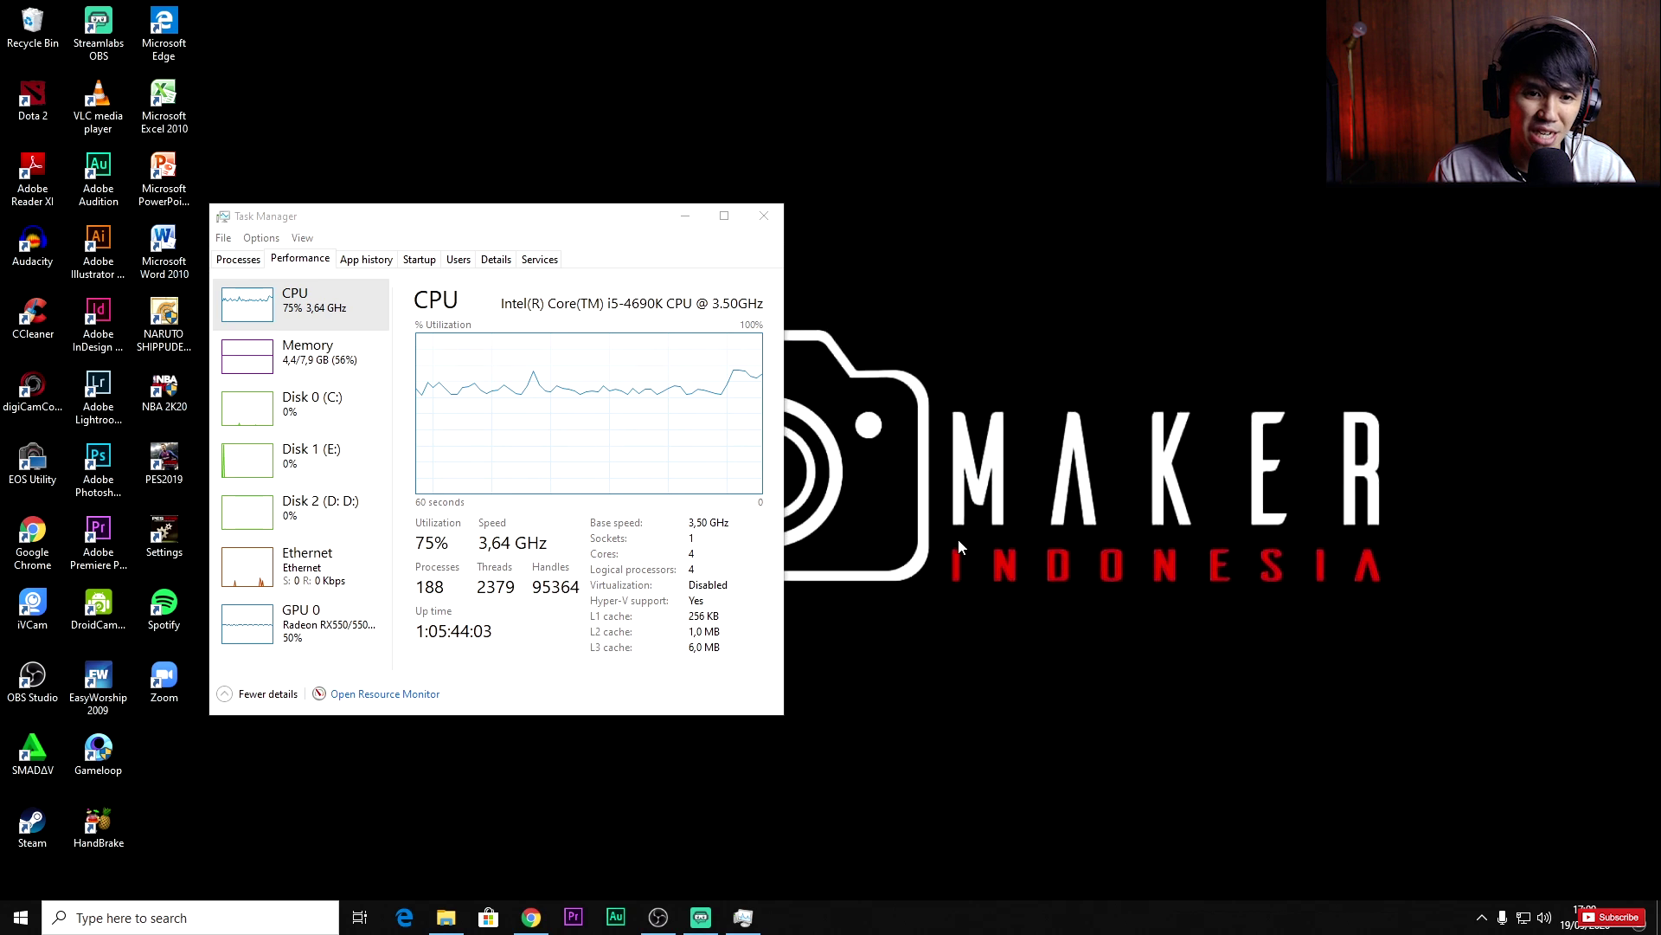
right_click(924, 287)
click(993, 367)
right_click(963, 284)
click(1041, 360)
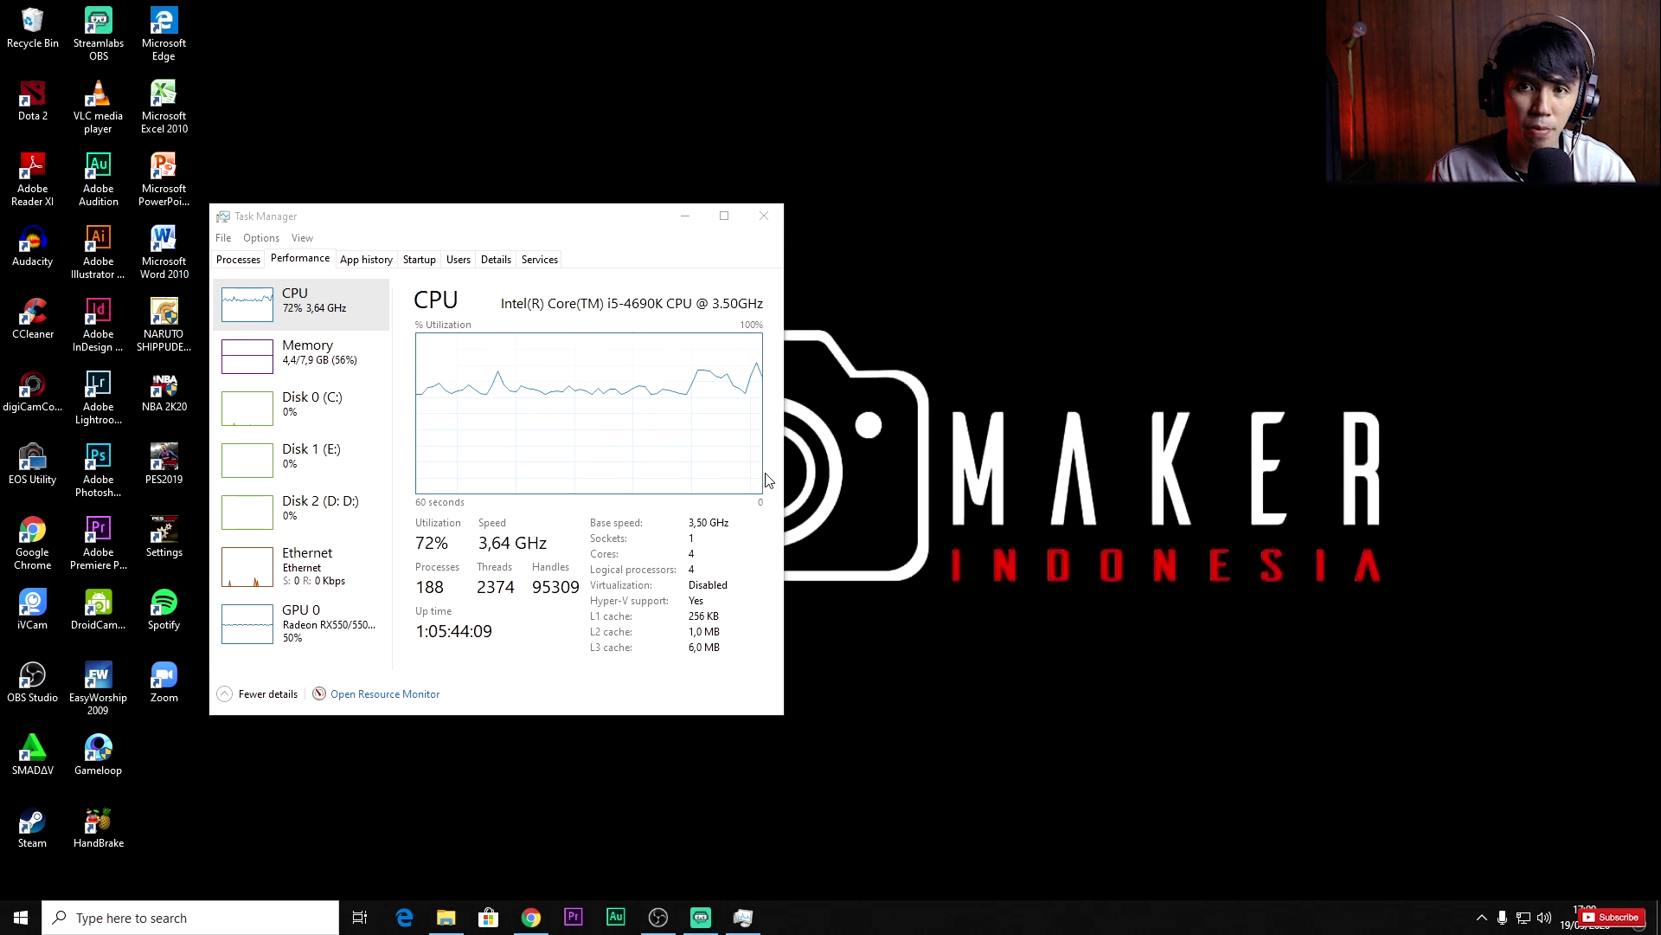
right_click(848, 281)
click(931, 360)
right_click(445, 91)
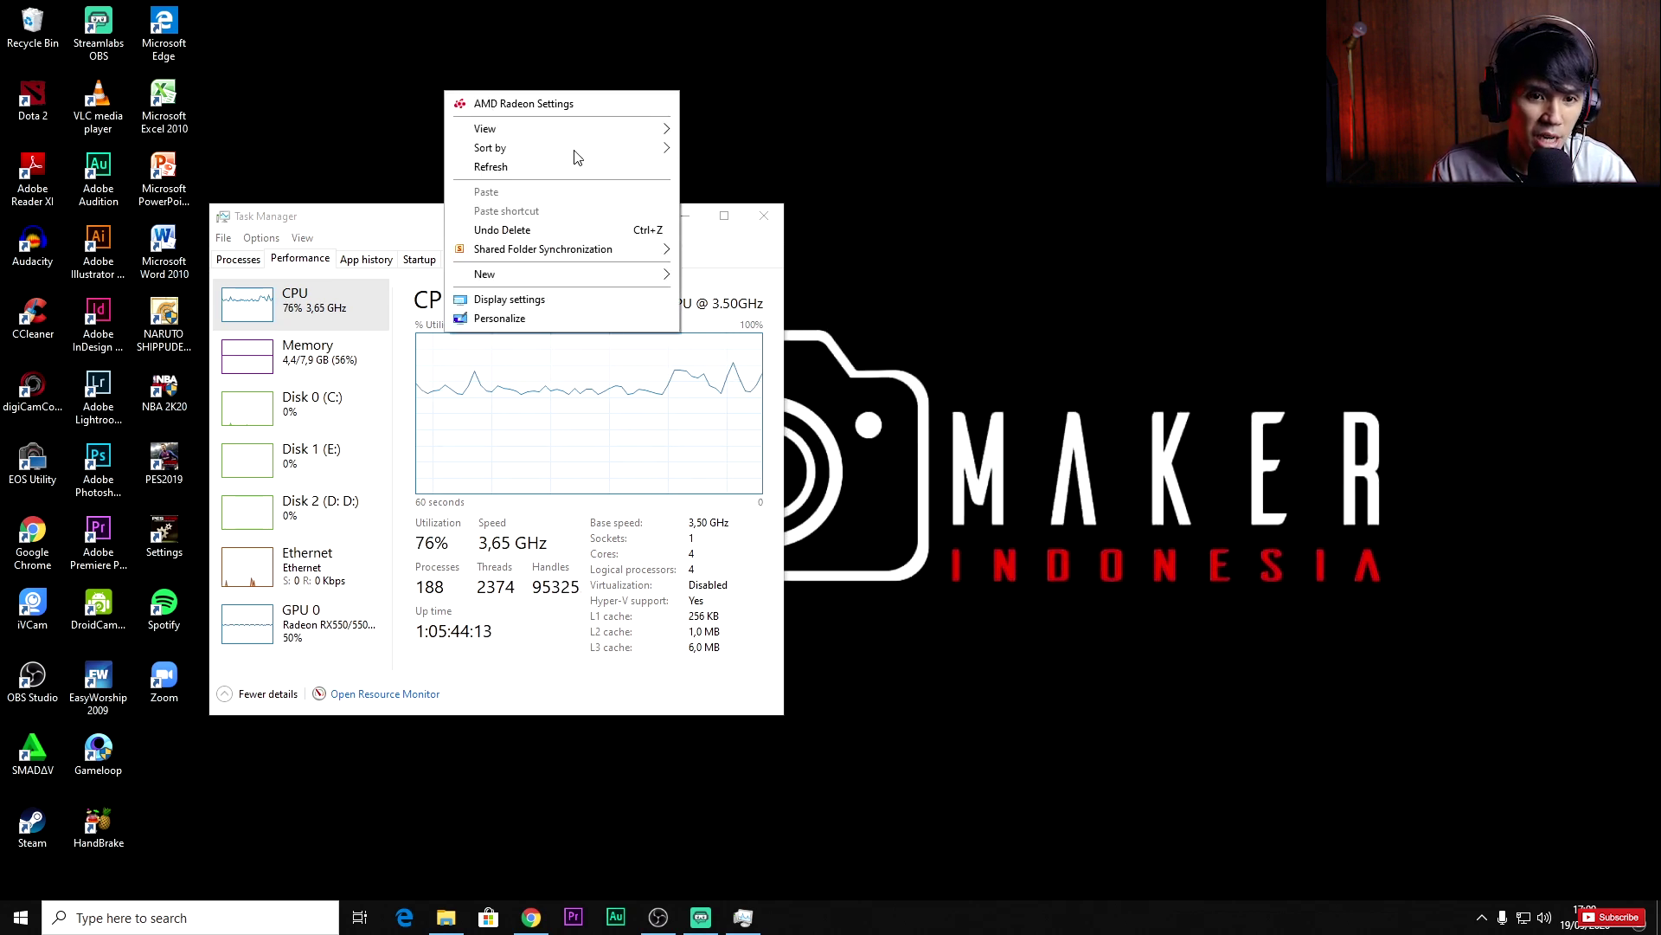
click(583, 168)
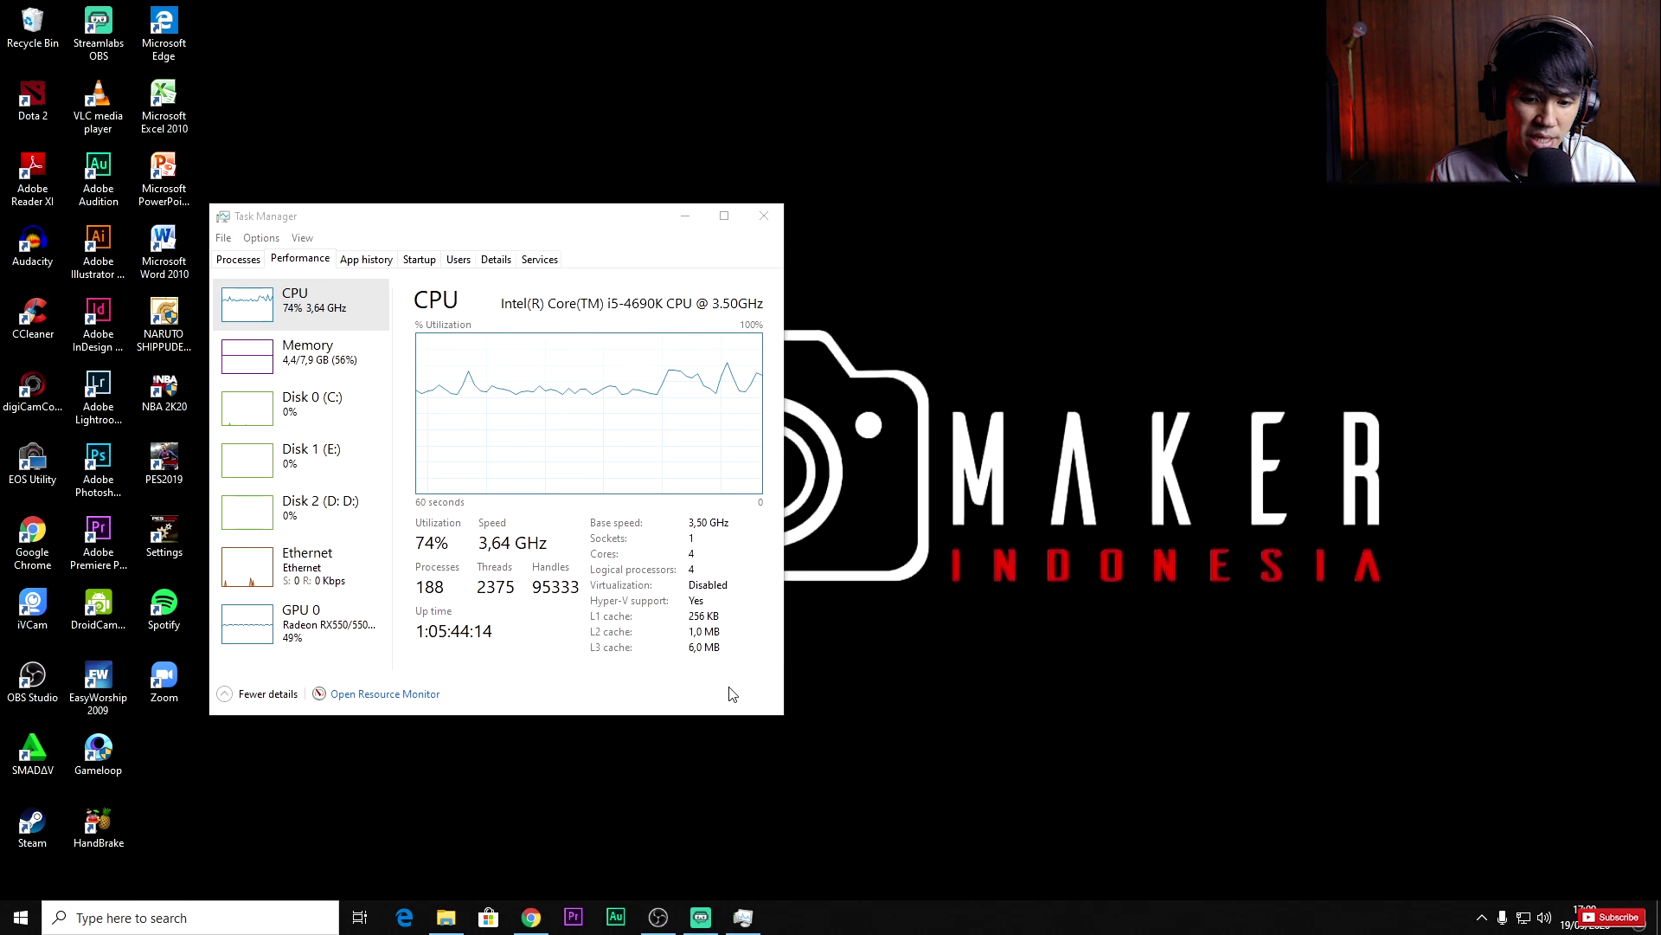
- Switch to OBS Studio, load the scene named Scene into the preview, and open the program settings
click(657, 917)
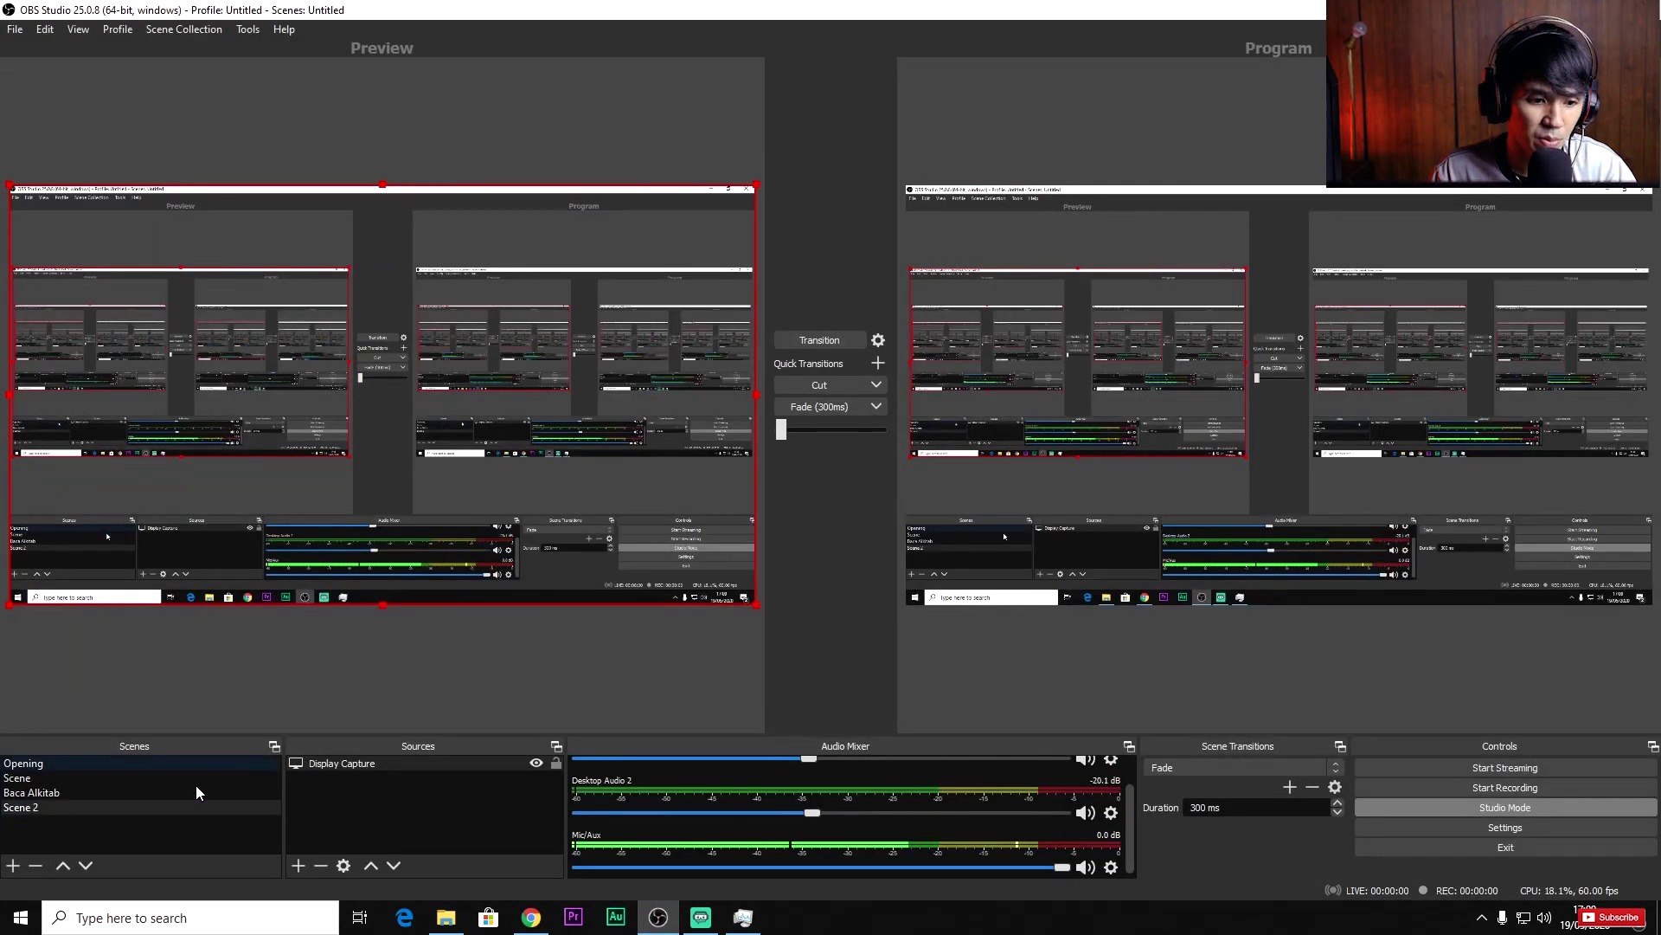
click(75, 776)
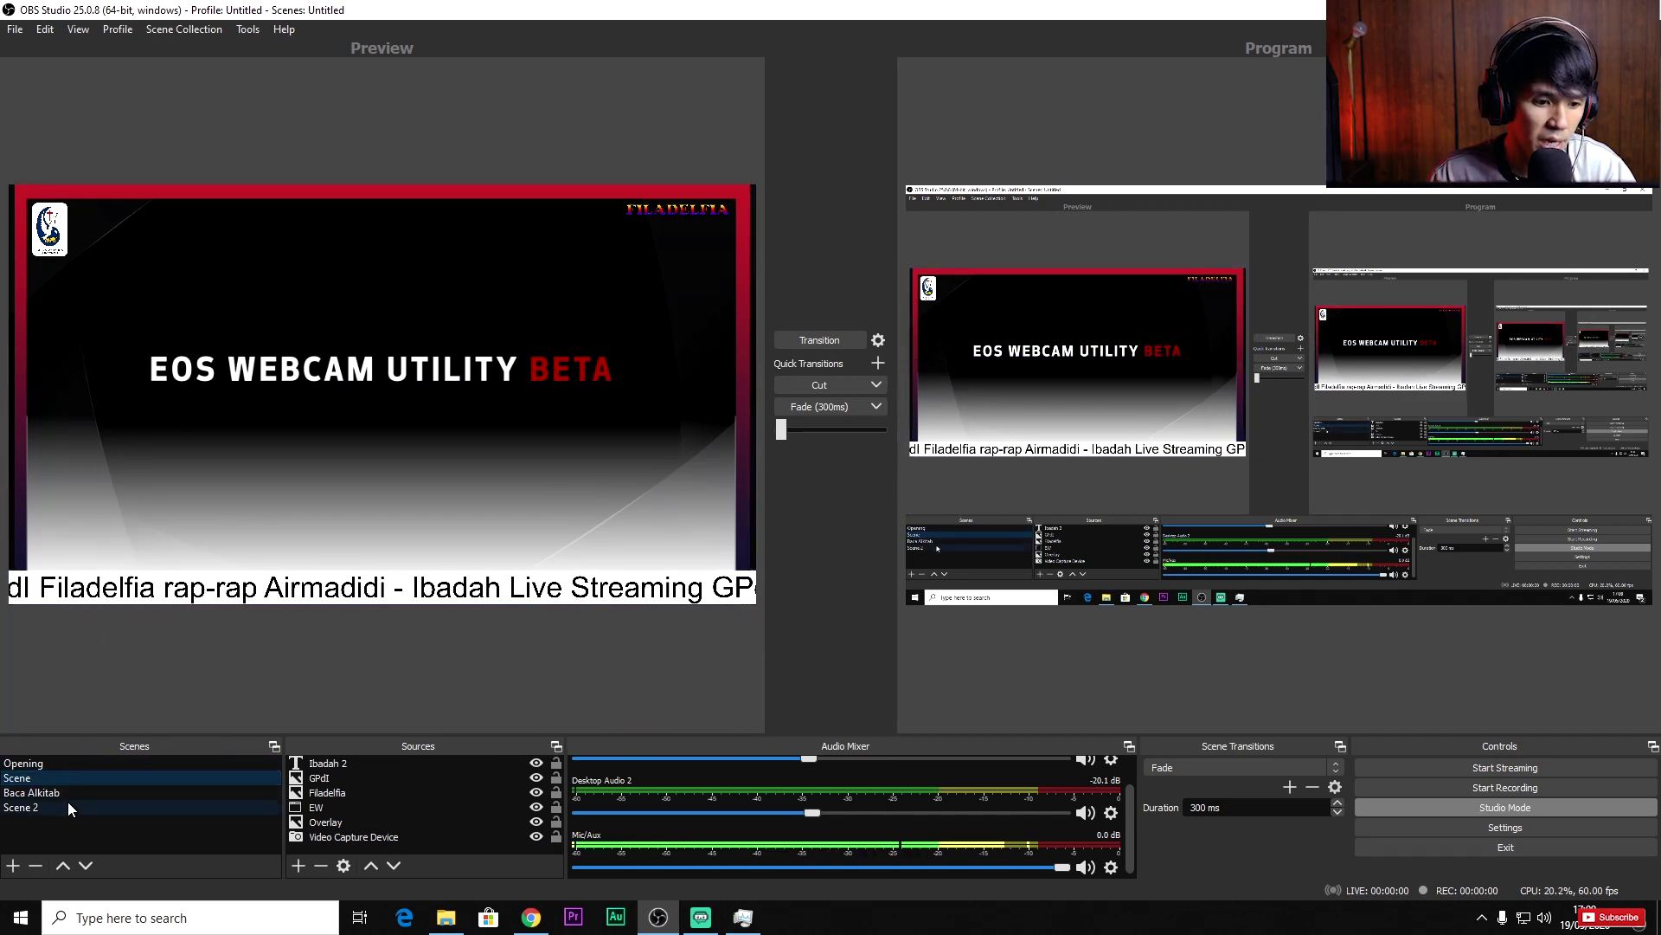
click(15, 29)
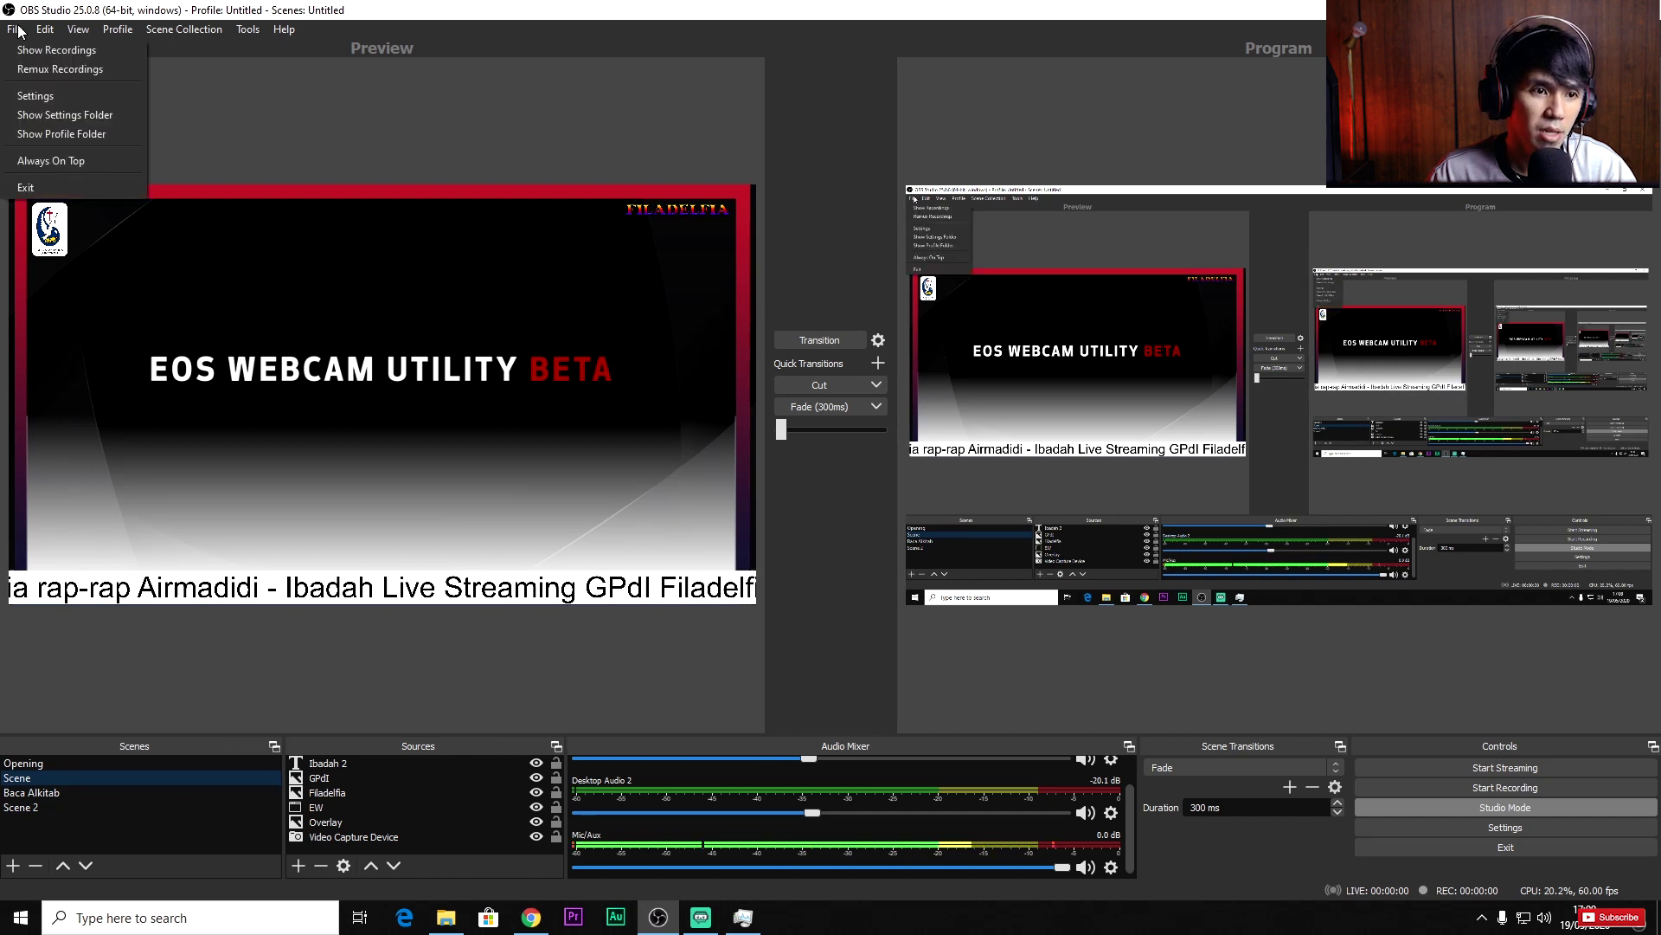
click(12, 98)
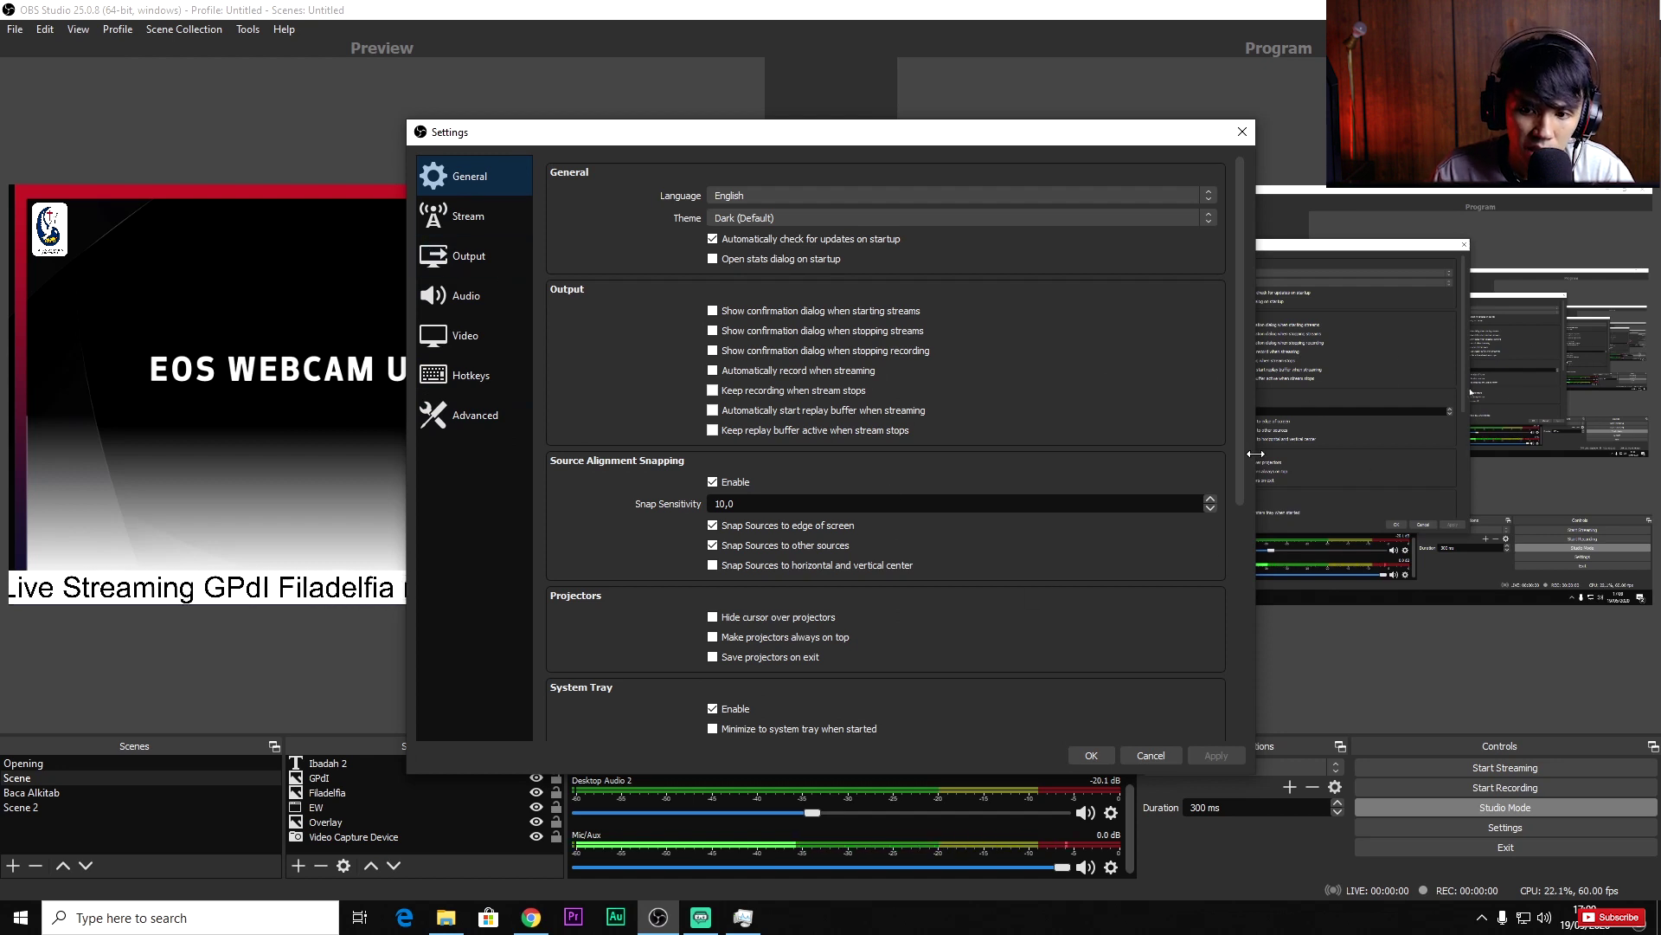
- Review the General settings, followed by the streaming service, server and stream key settings
scroll(1172, 482, down, 5)
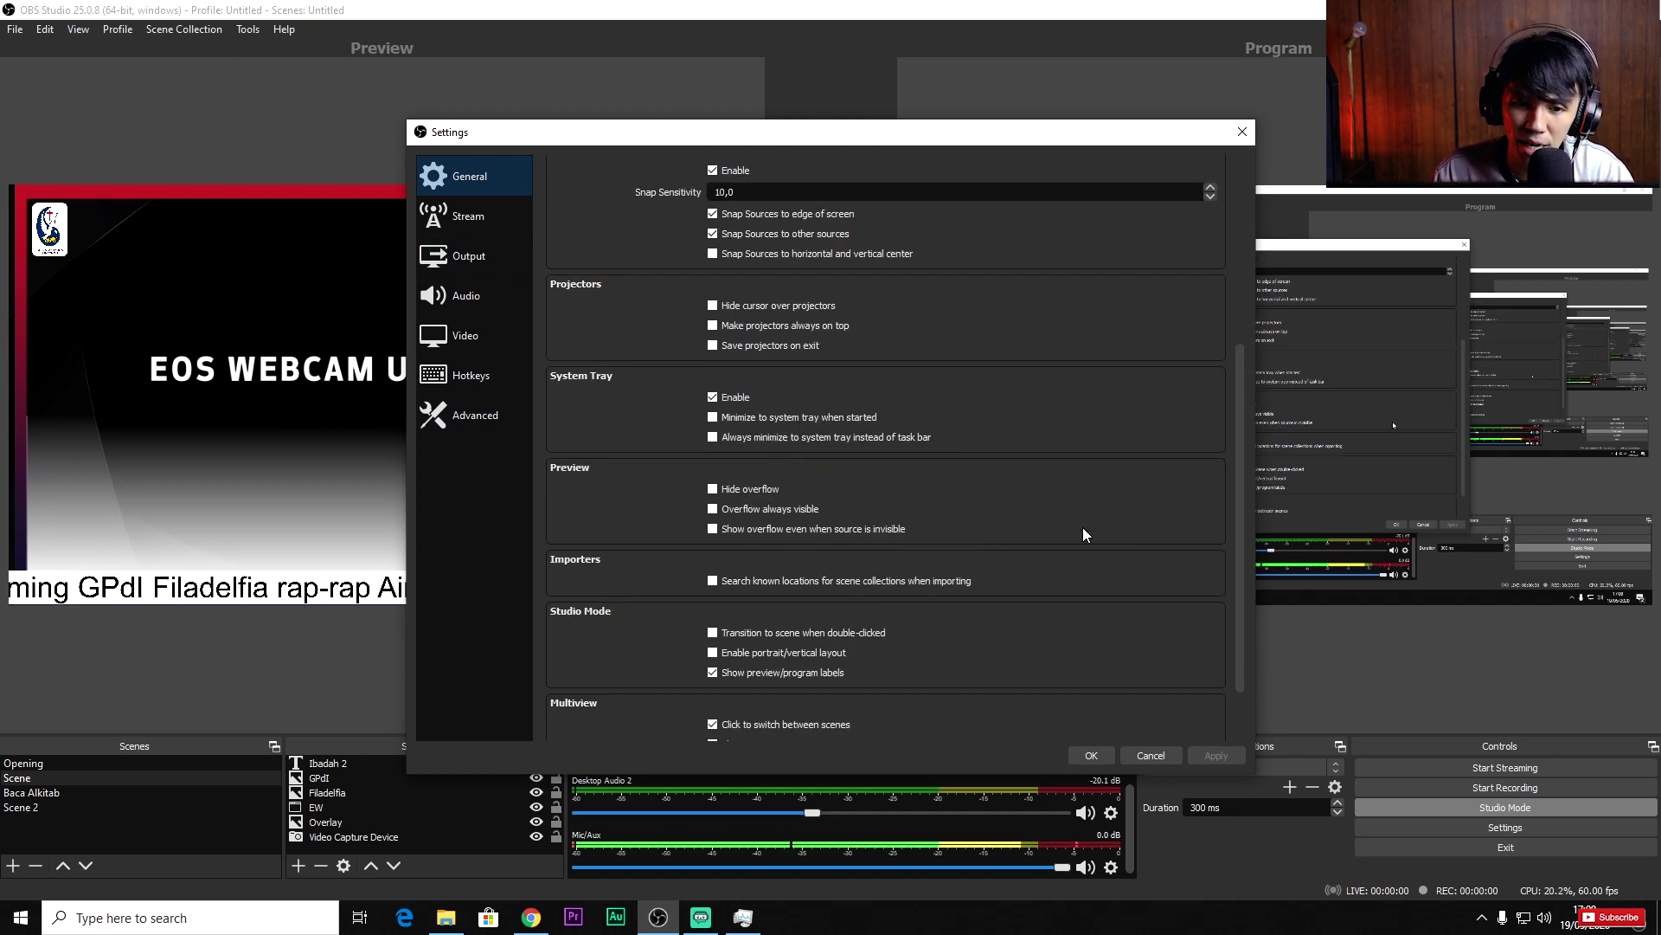
scroll(1084, 530, down, 2)
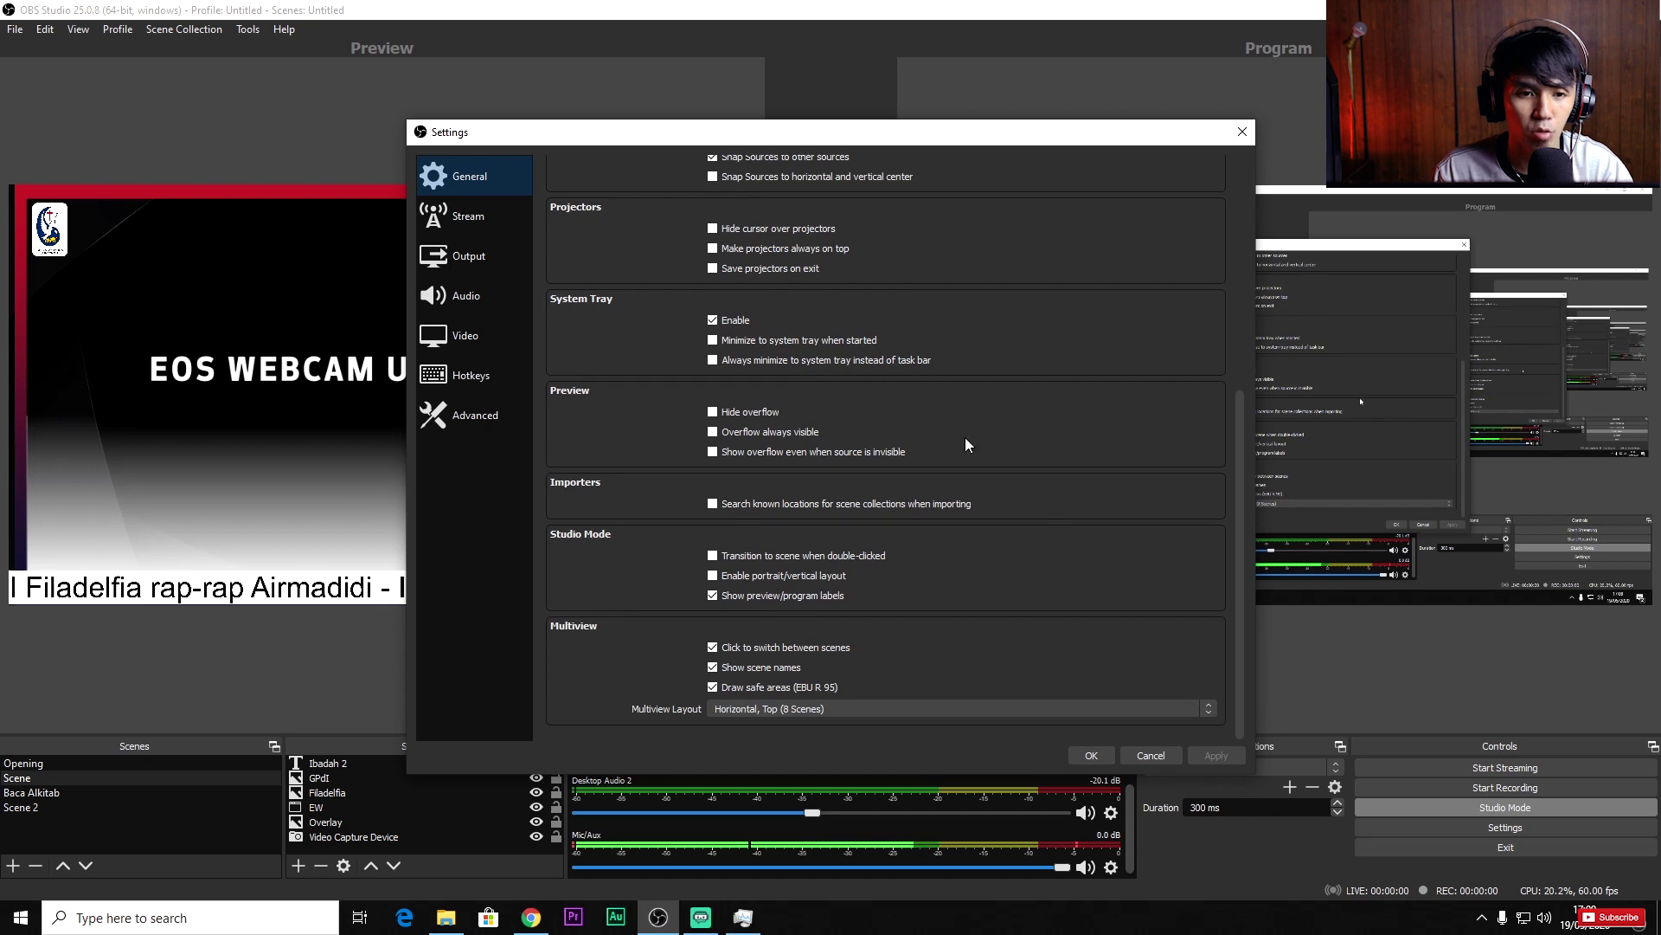
click(476, 220)
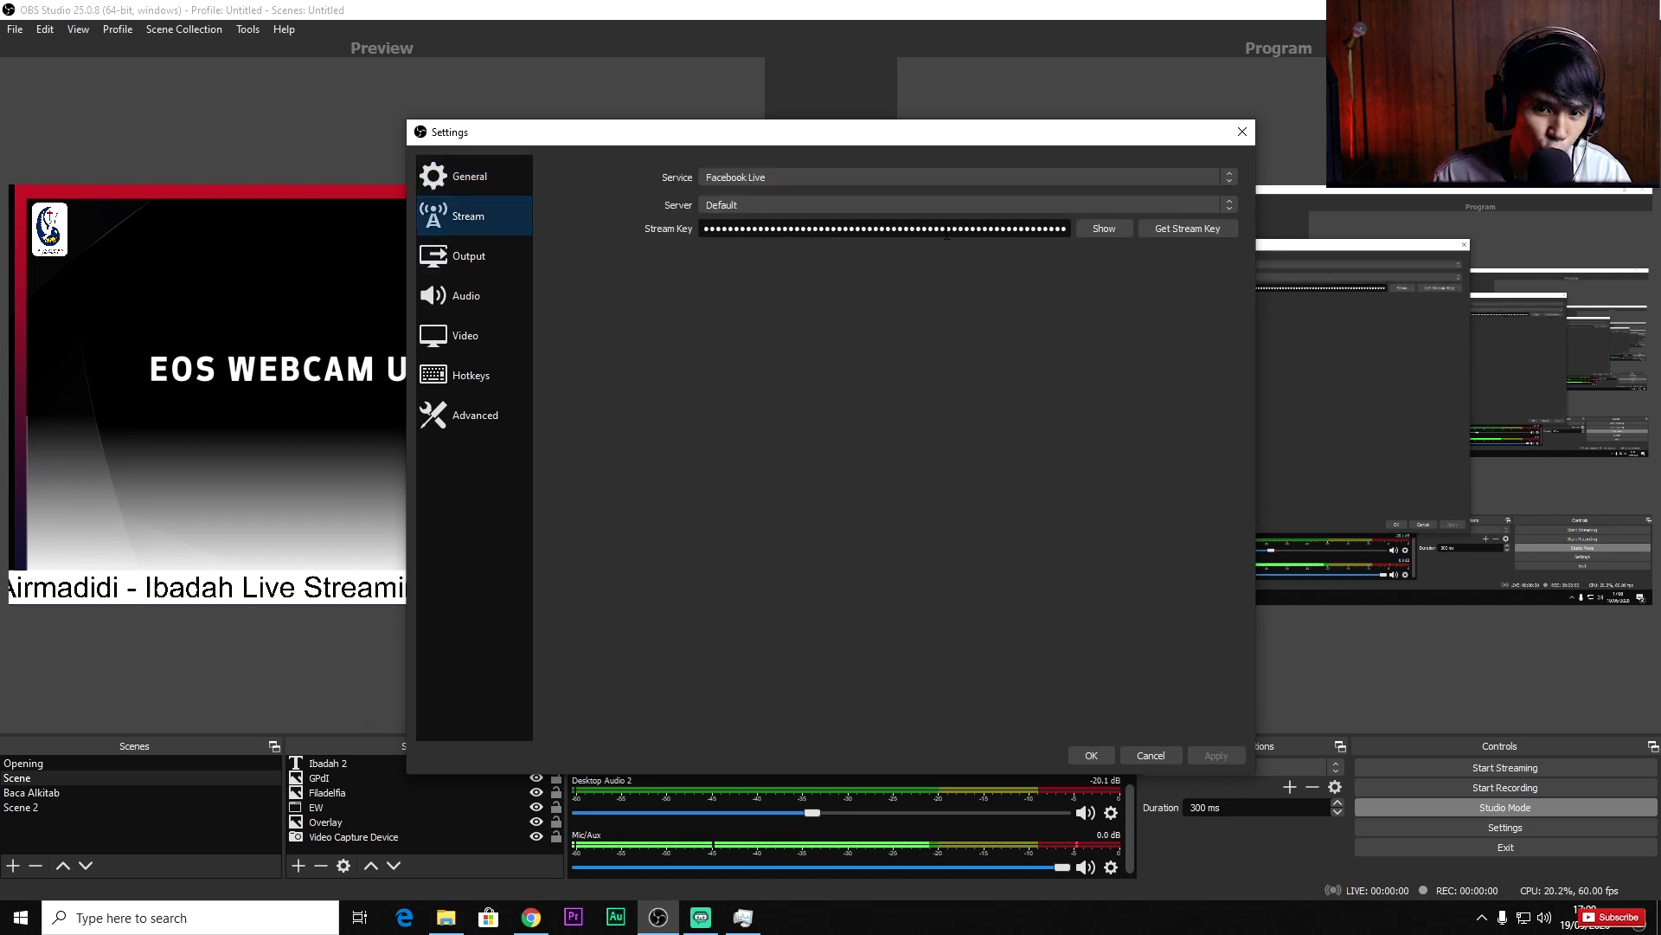
click(947, 228)
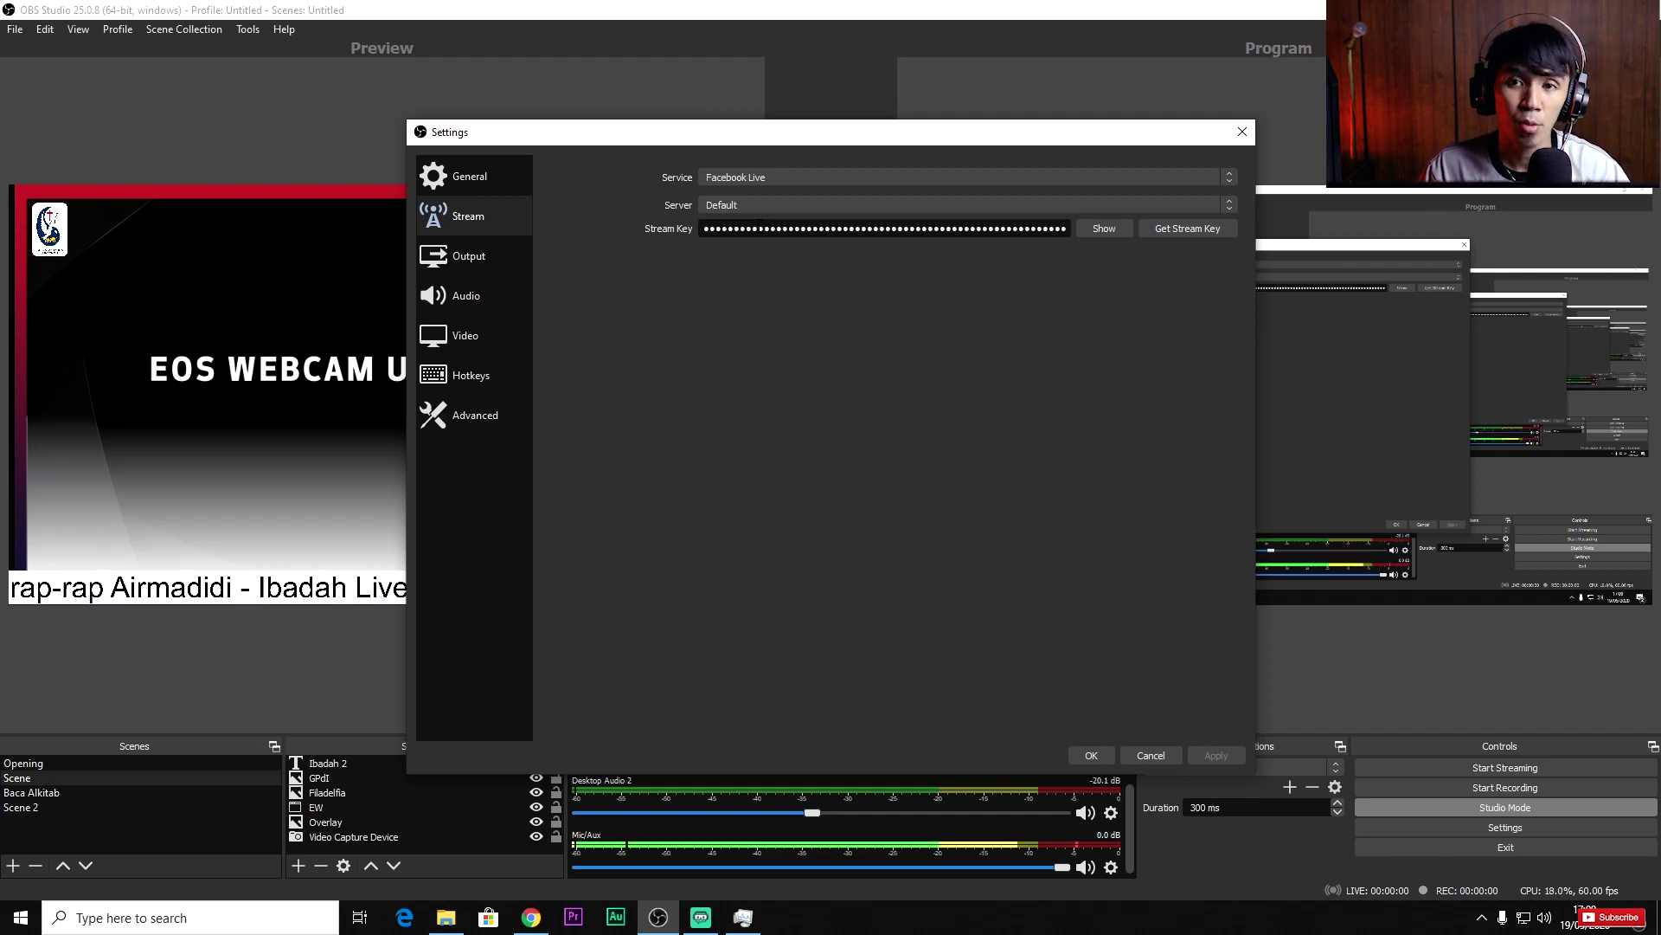
click(946, 228)
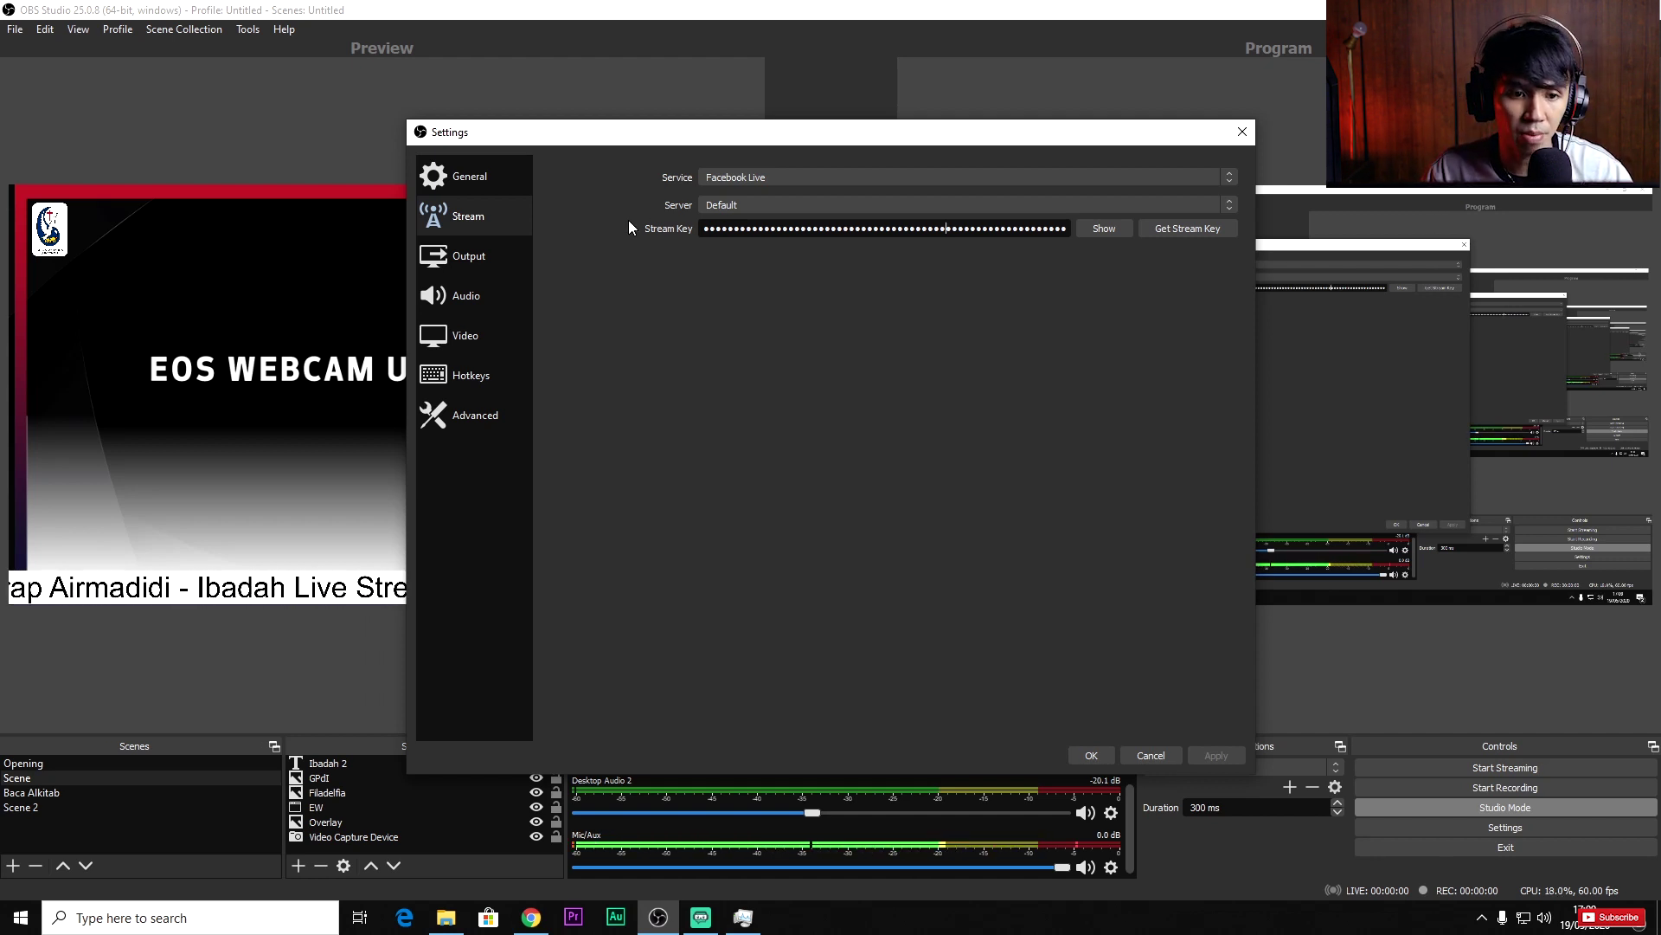
- In the streaming output settings, choose the x264 encoder and rescale the output to 1280x720
click(500, 261)
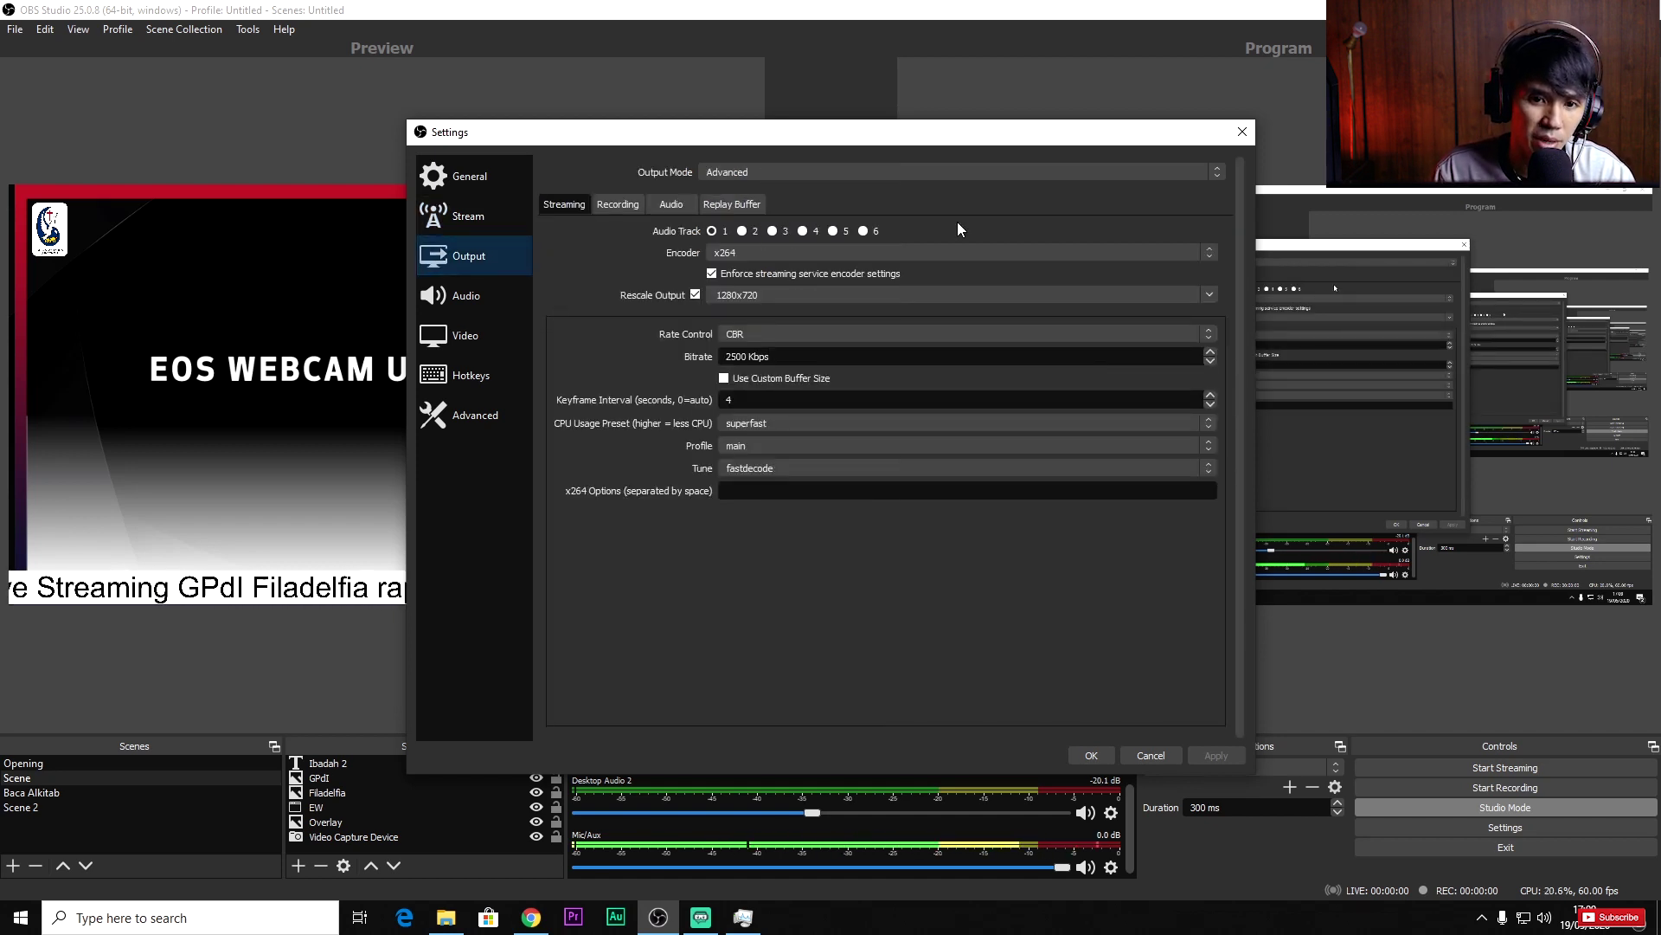
click(820, 251)
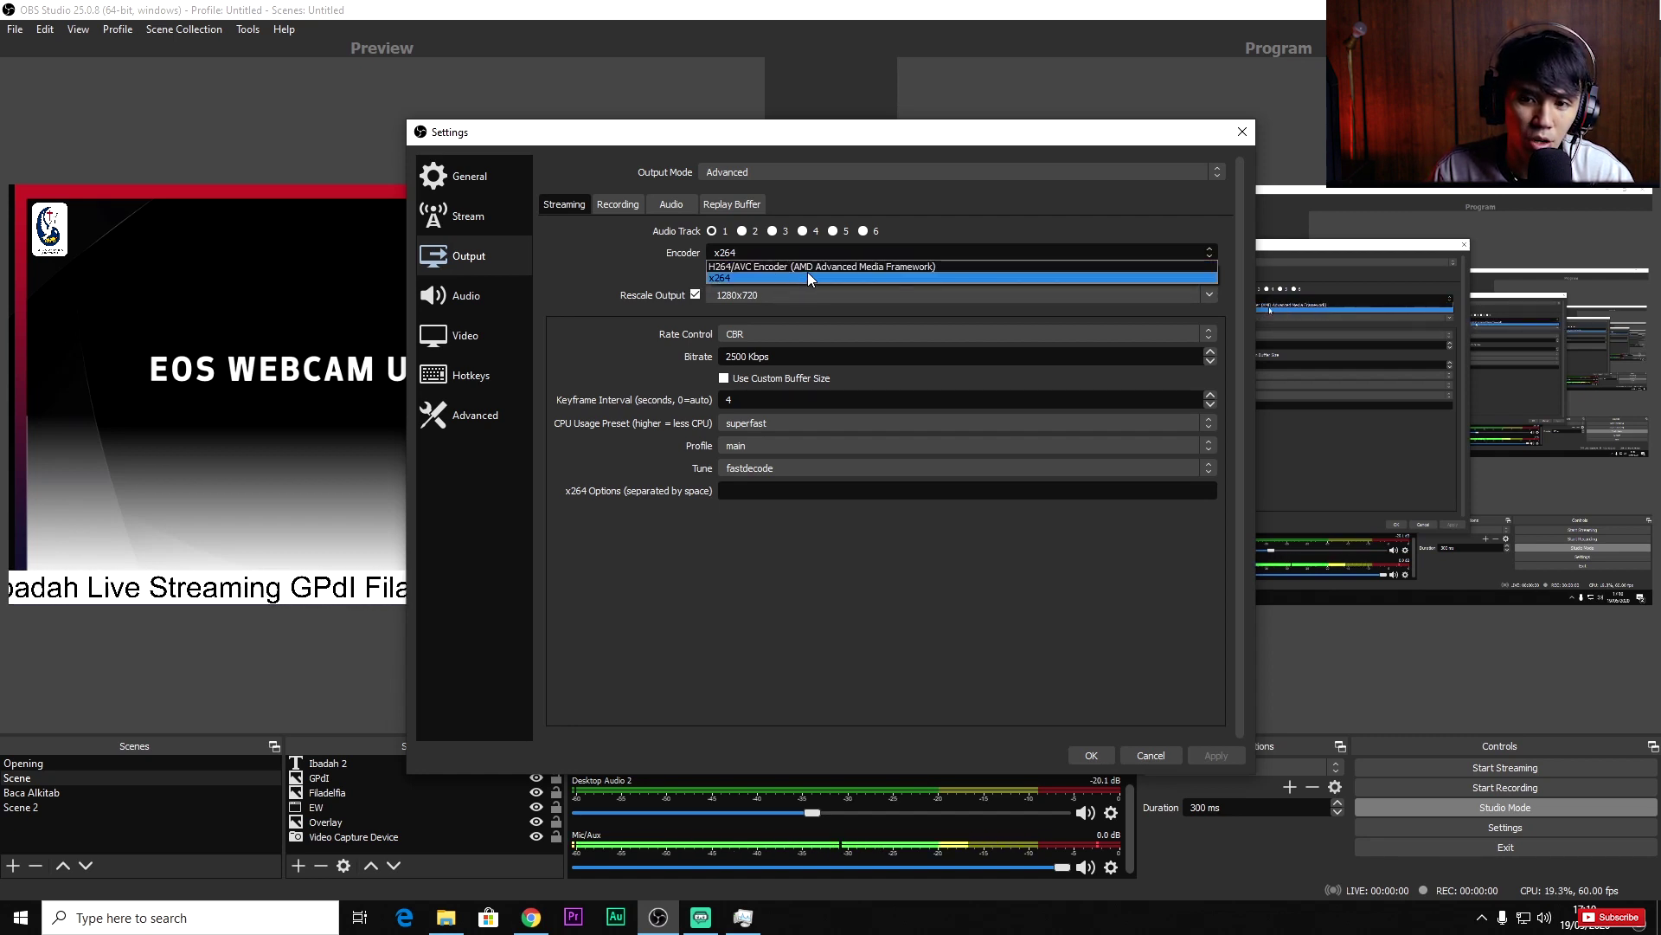
click(728, 275)
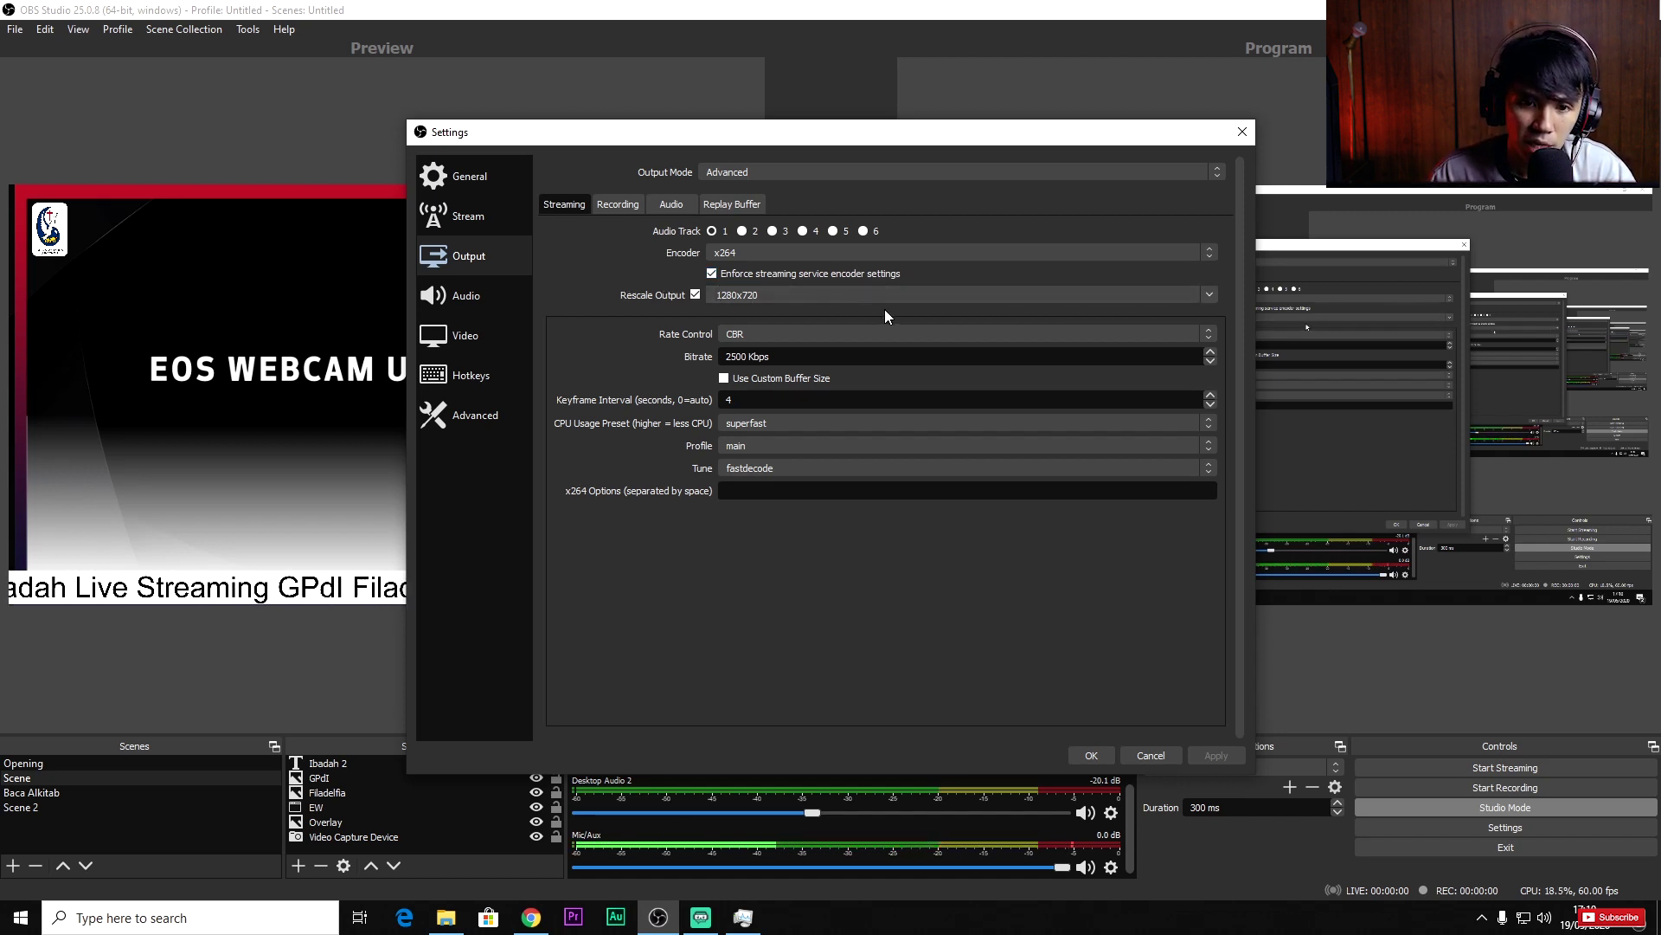
click(1210, 295)
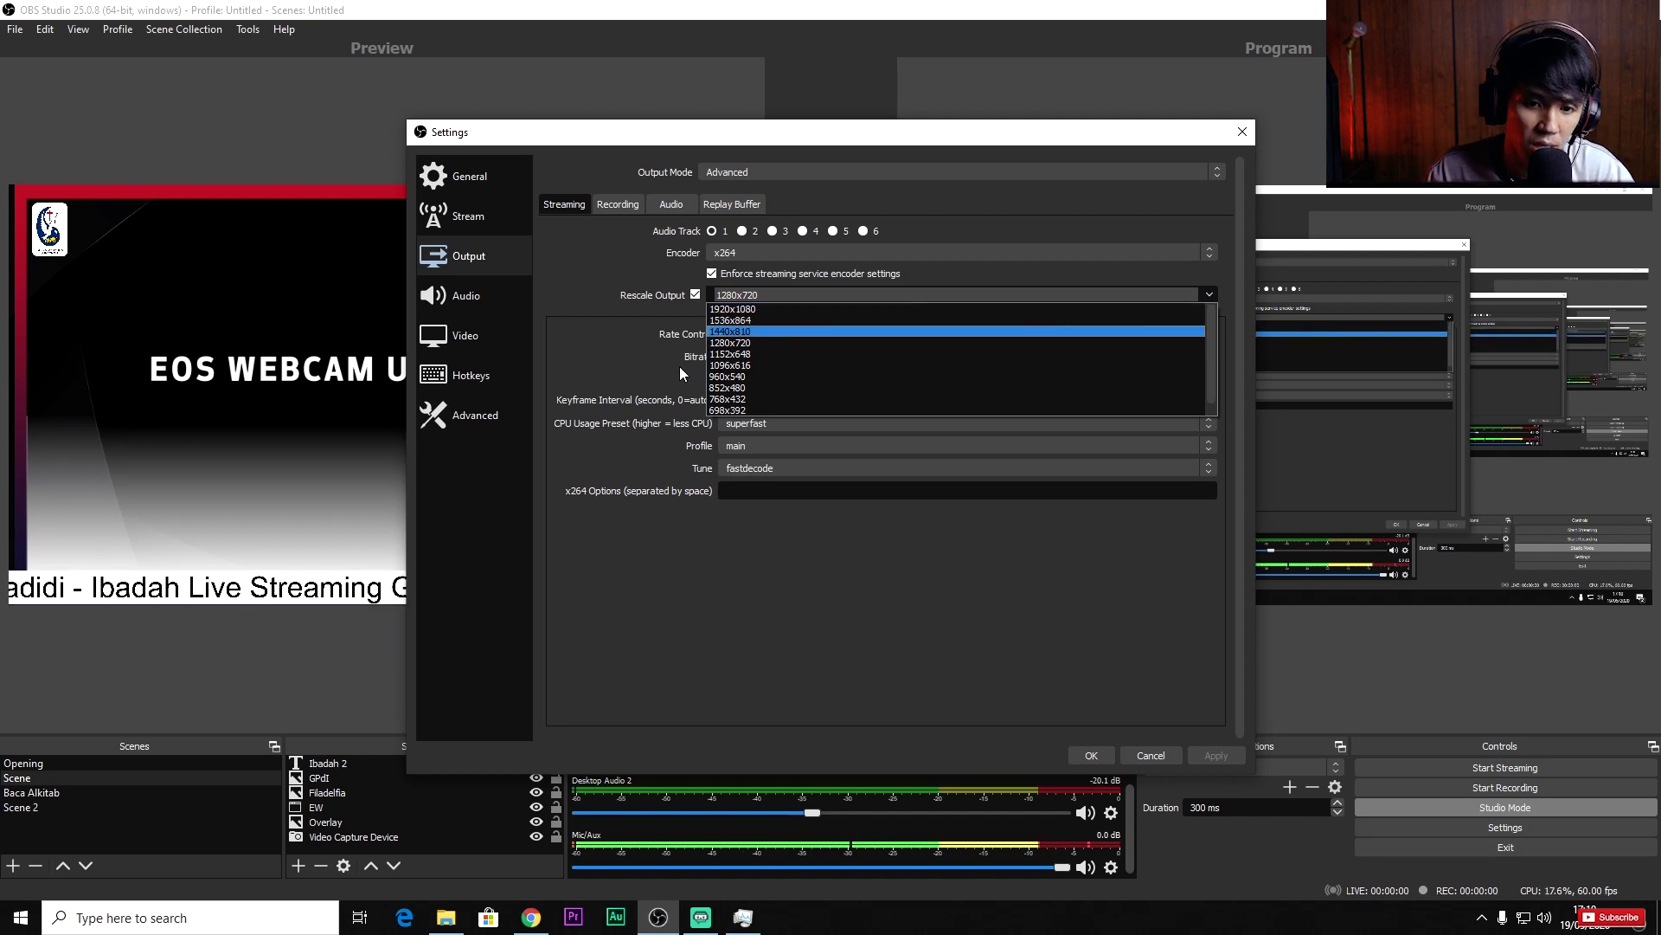
click(628, 366)
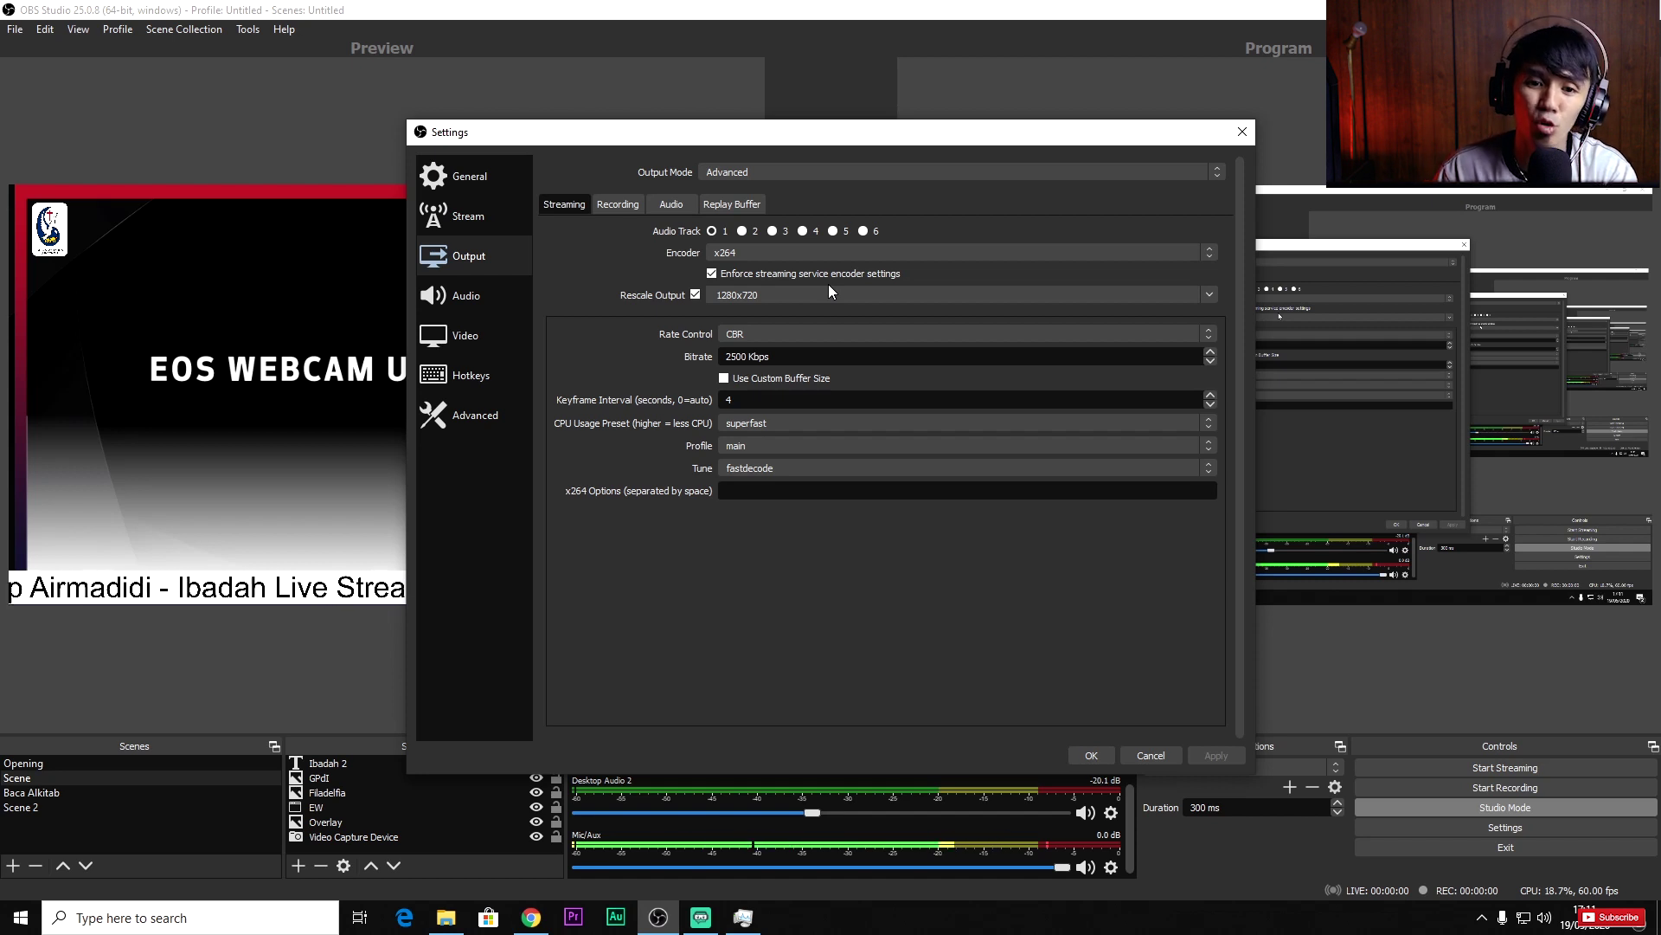
click(1201, 297)
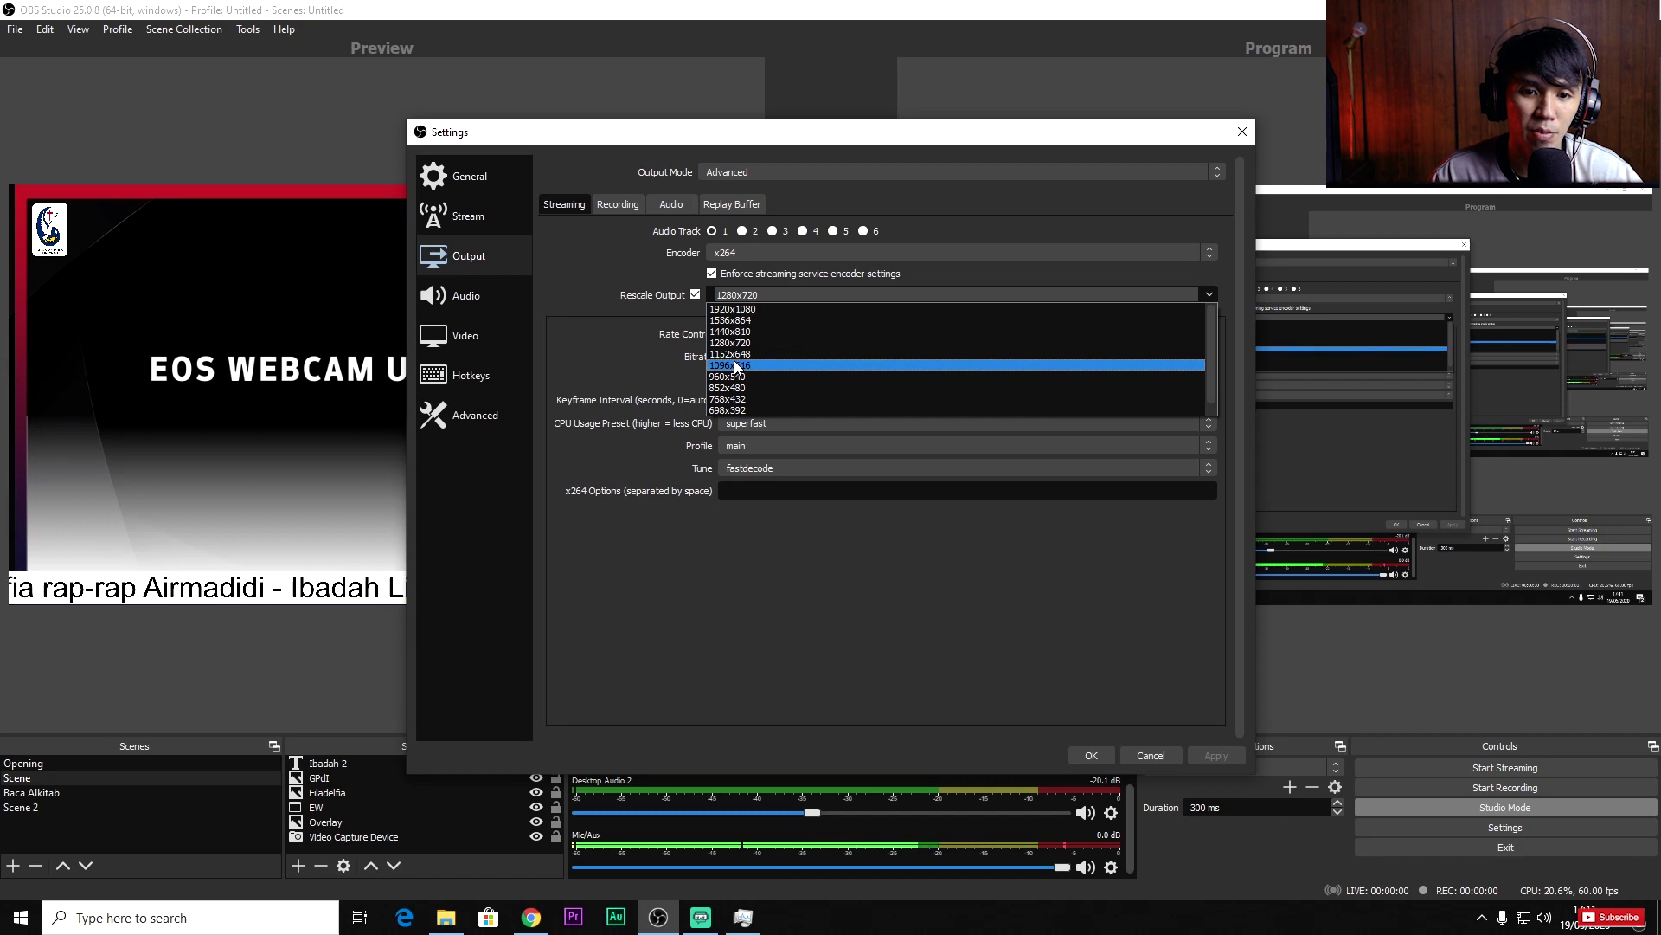
click(749, 342)
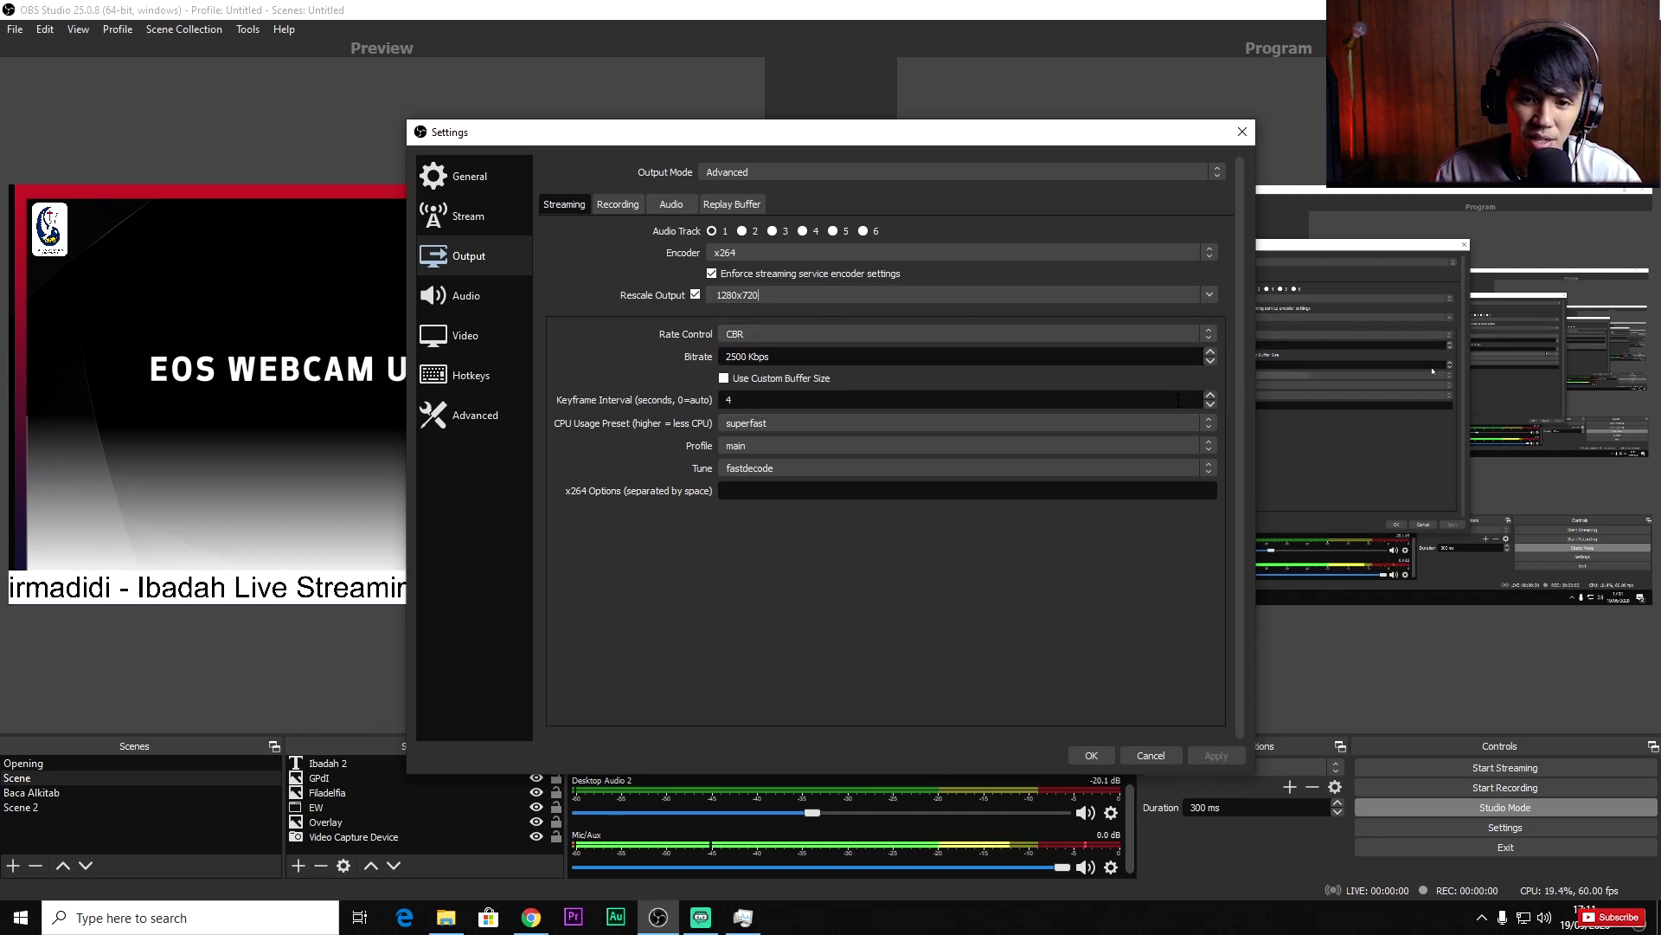
- Set the streaming rate control to CBR and the keyframe interval to 4 seconds
click(777, 330)
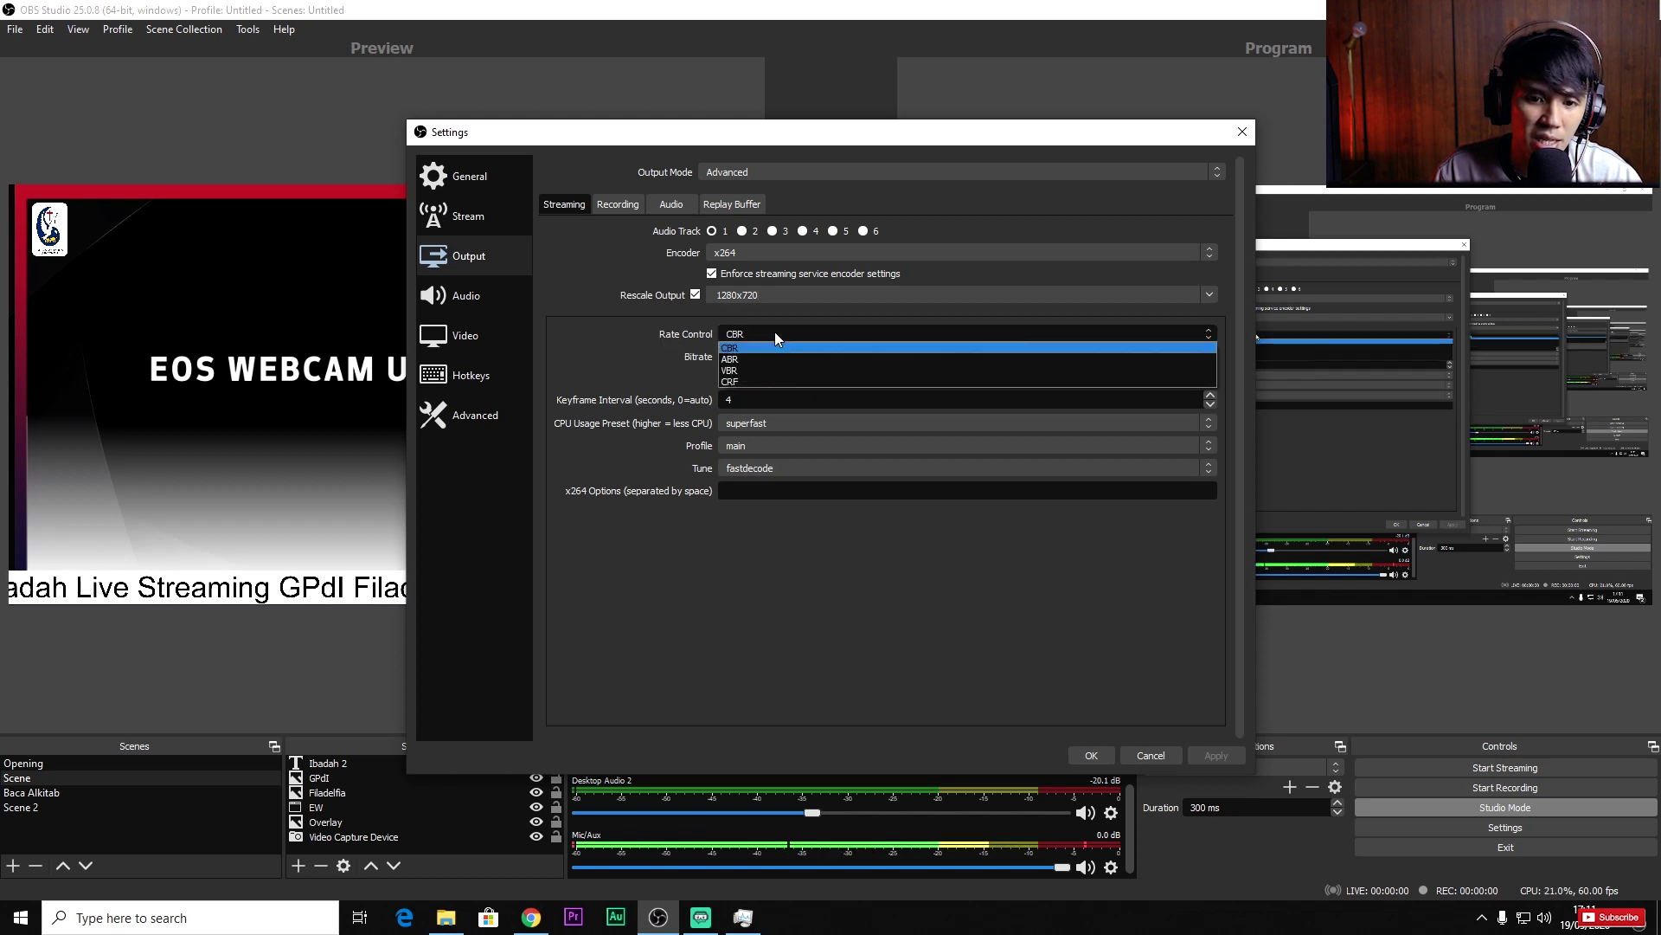
click(733, 346)
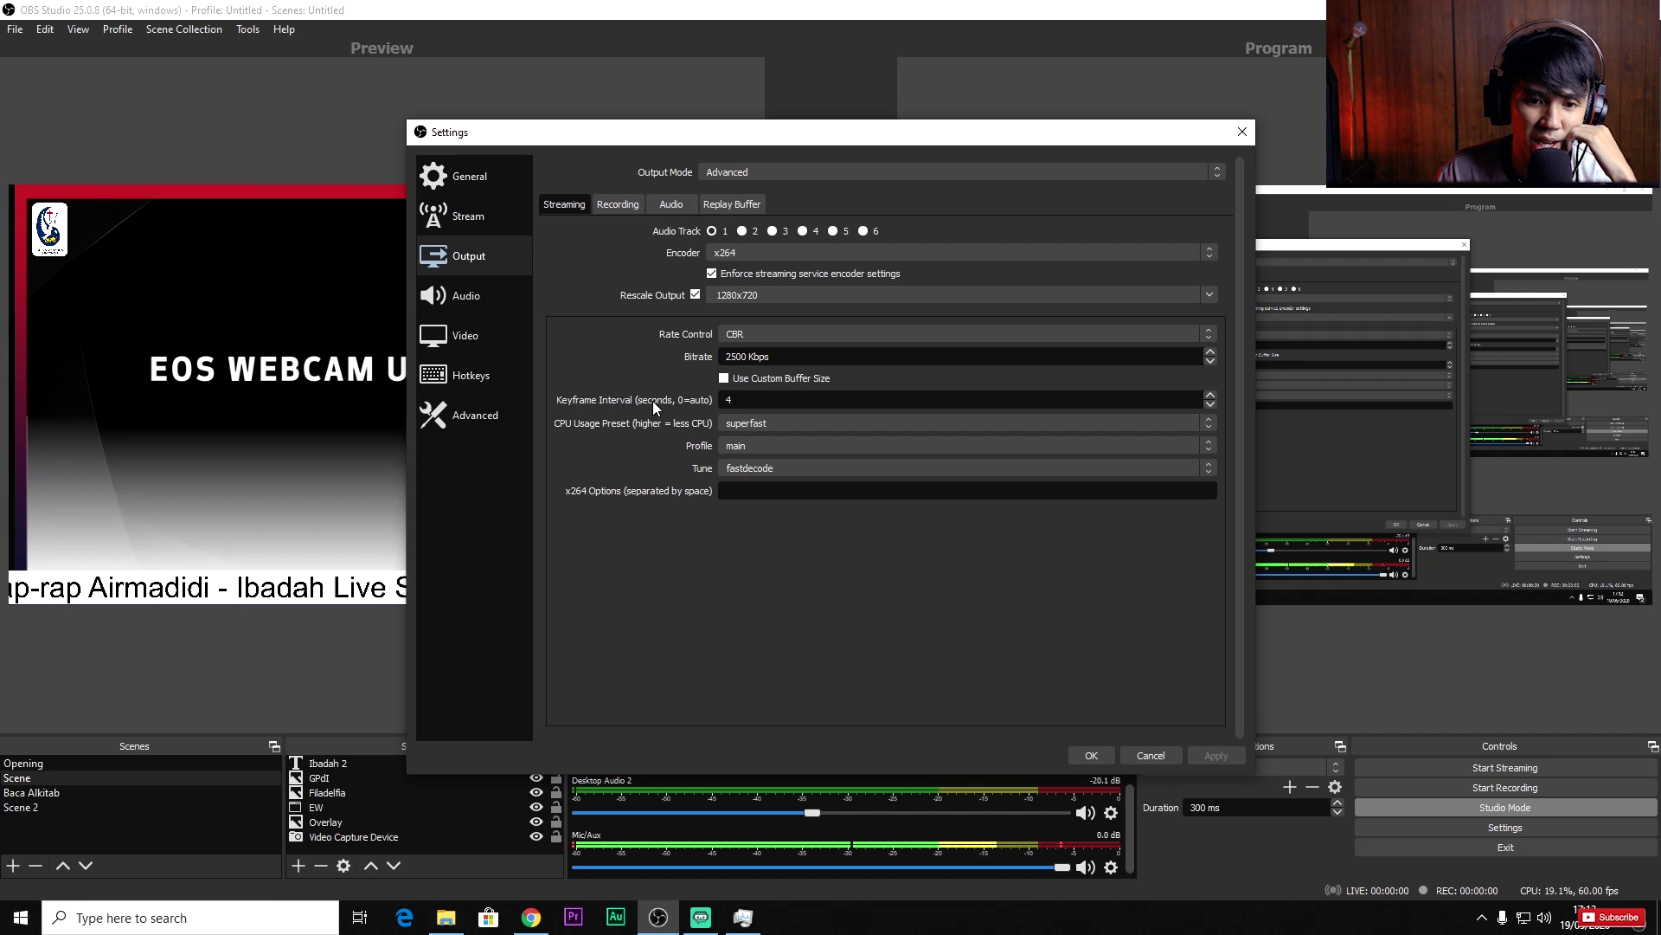
double_click(727, 400)
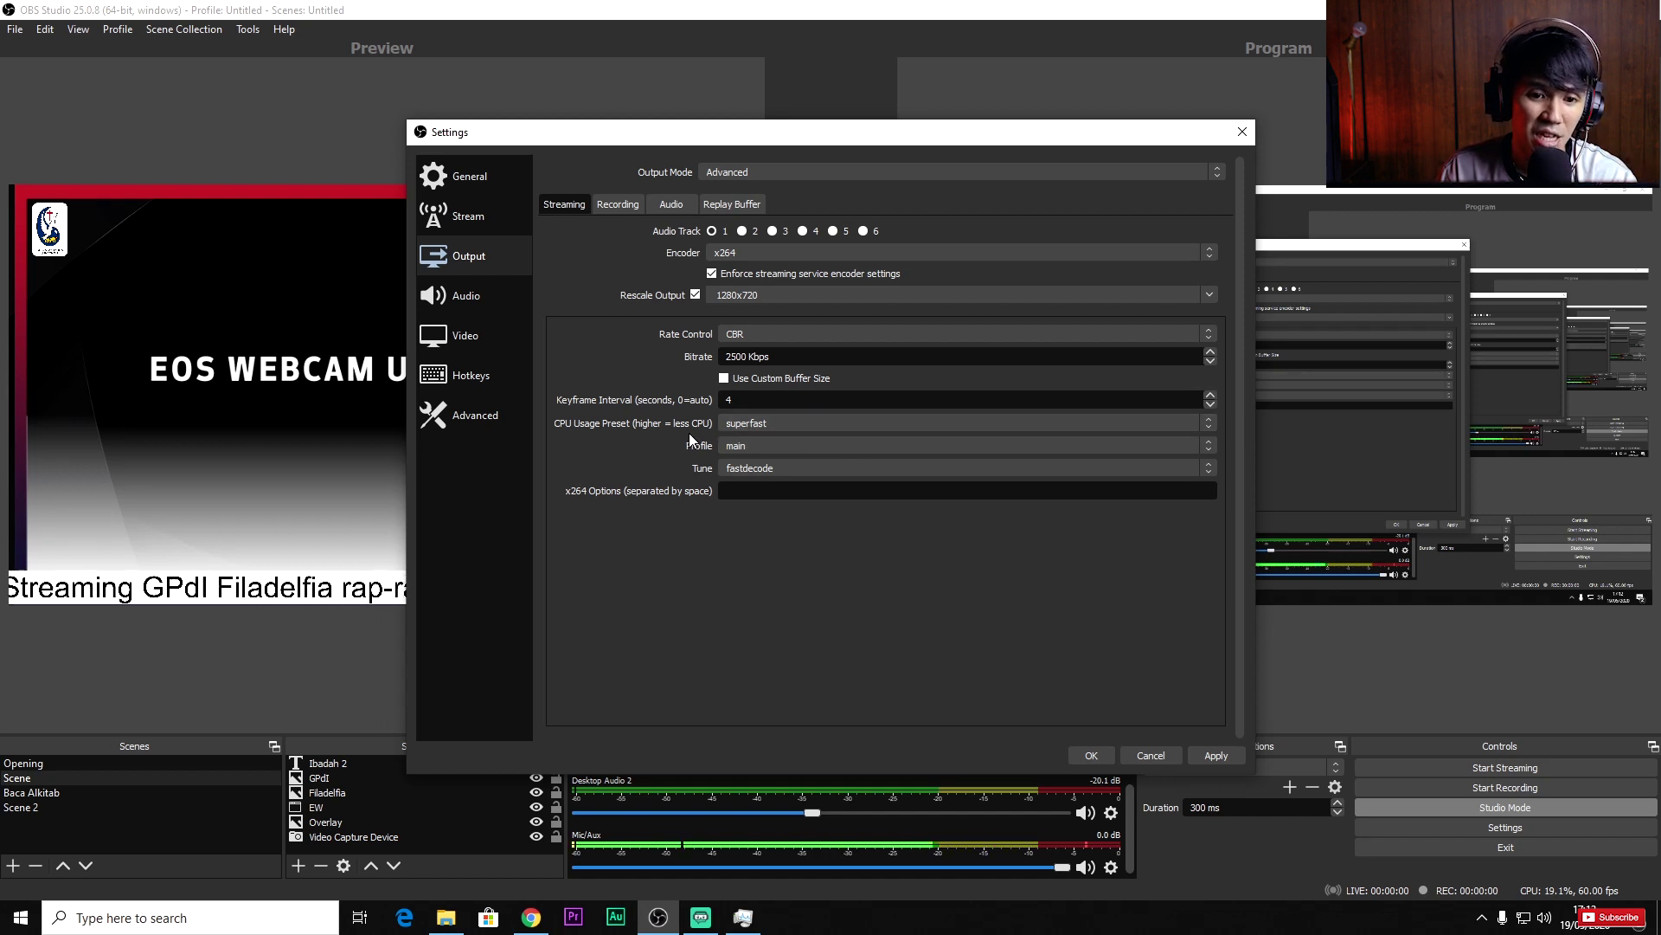
- Try the veryfast and ultrafast CPU usage presets for the x264 encoder and settle on superfast
click(743, 429)
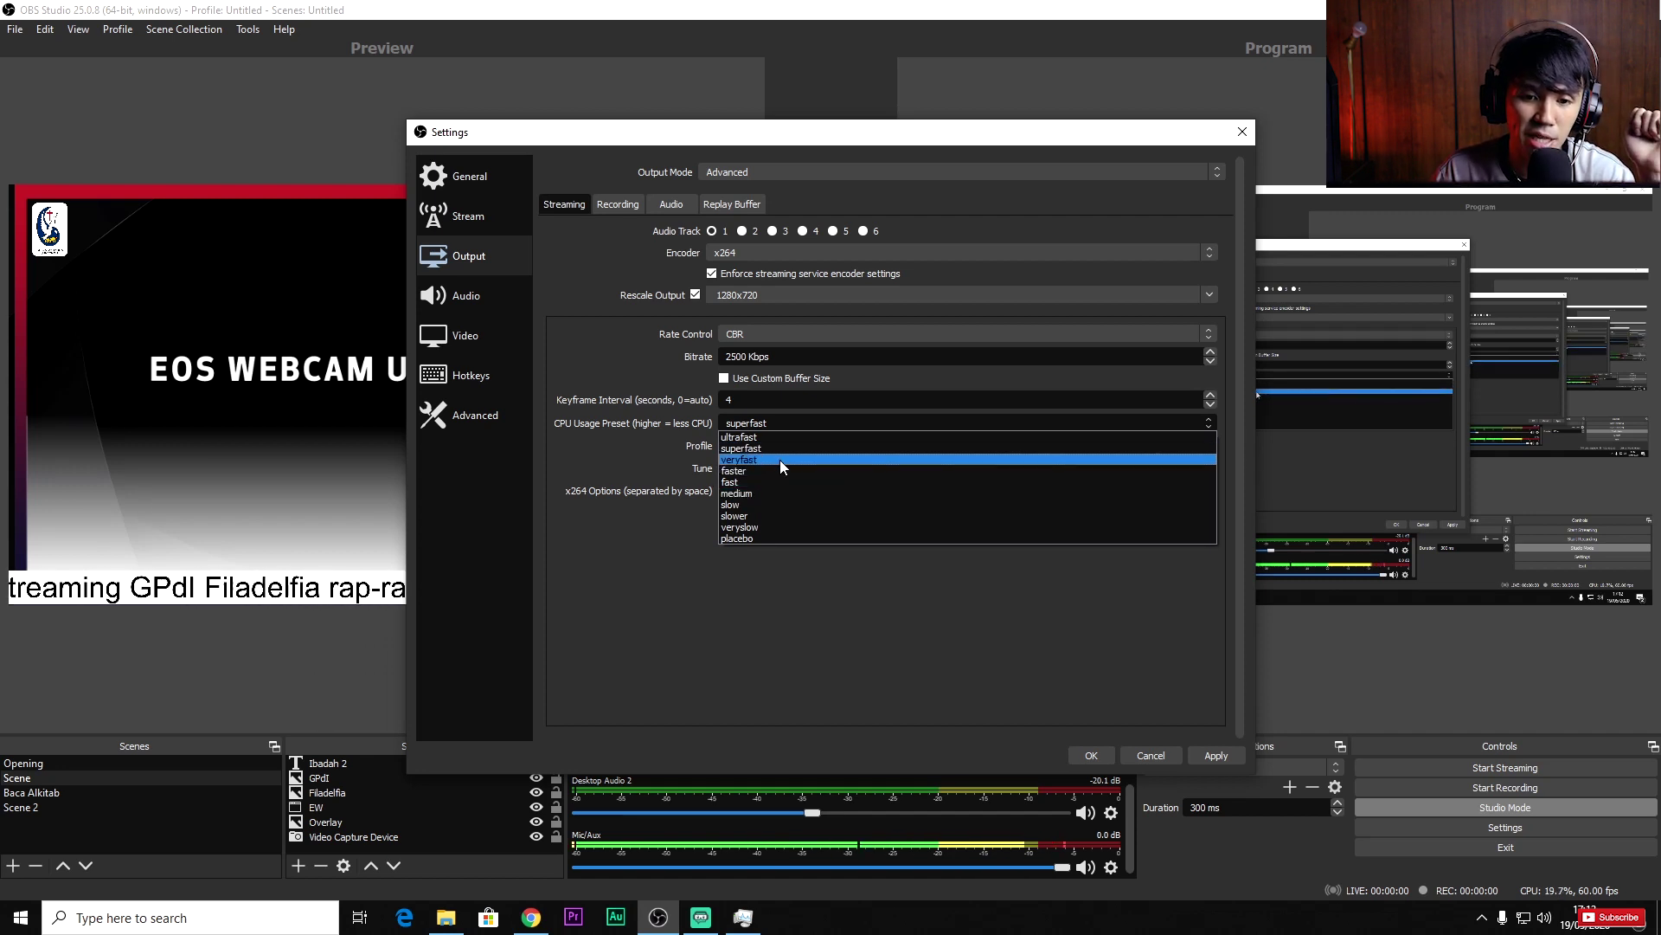
click(780, 460)
click(796, 422)
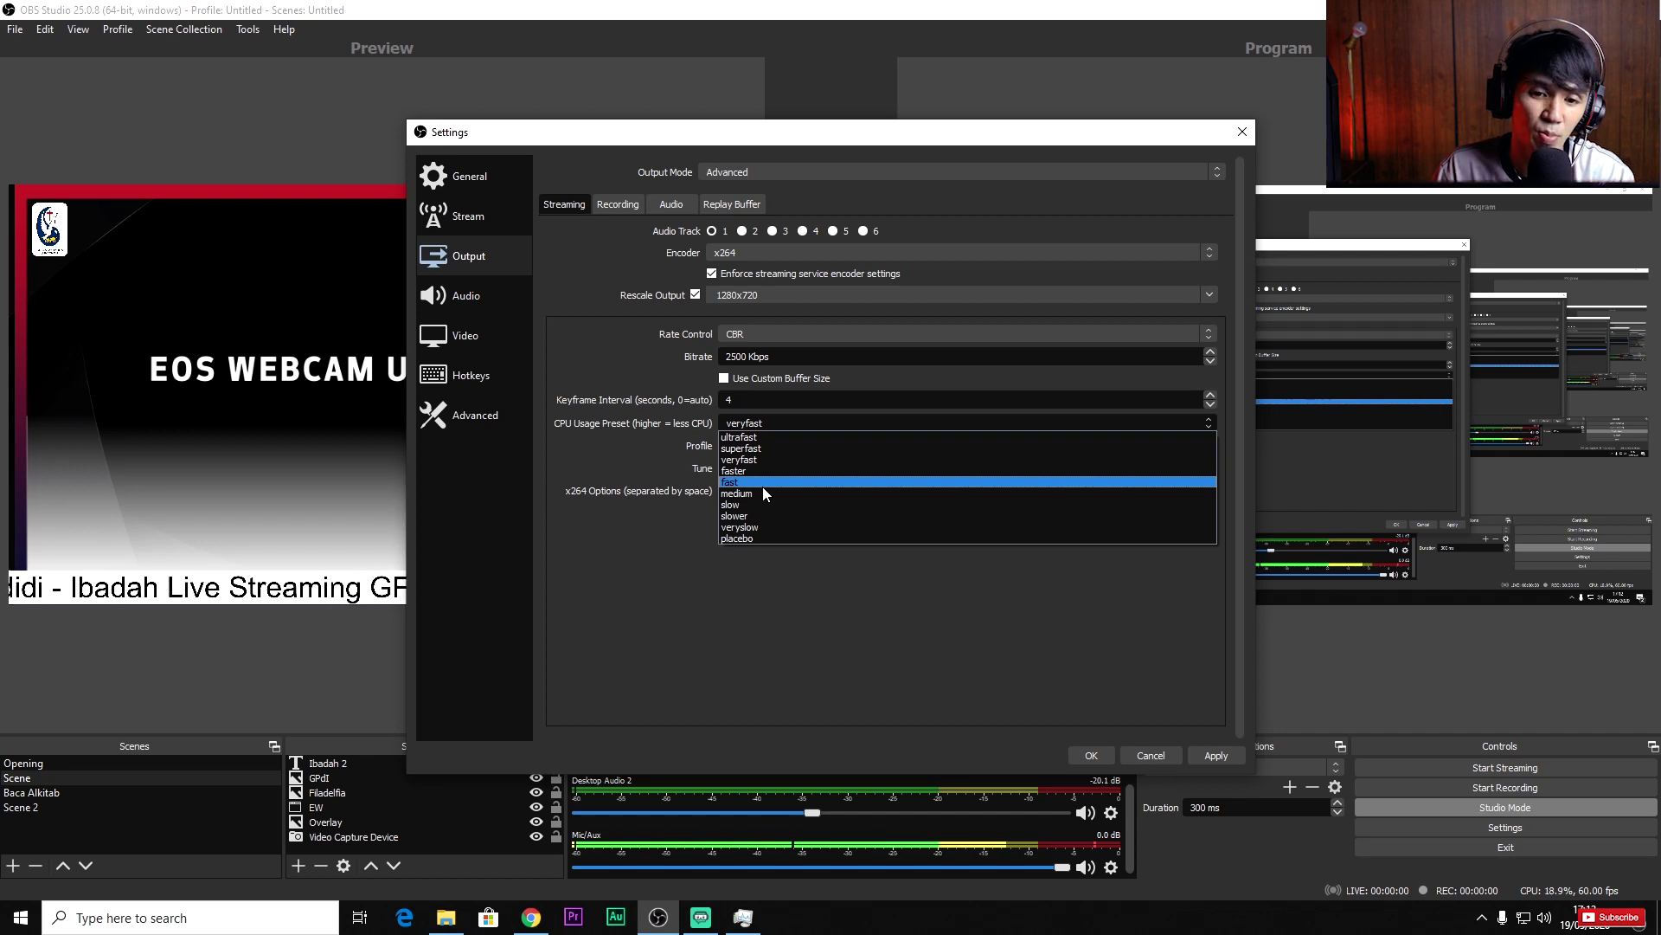
click(681, 450)
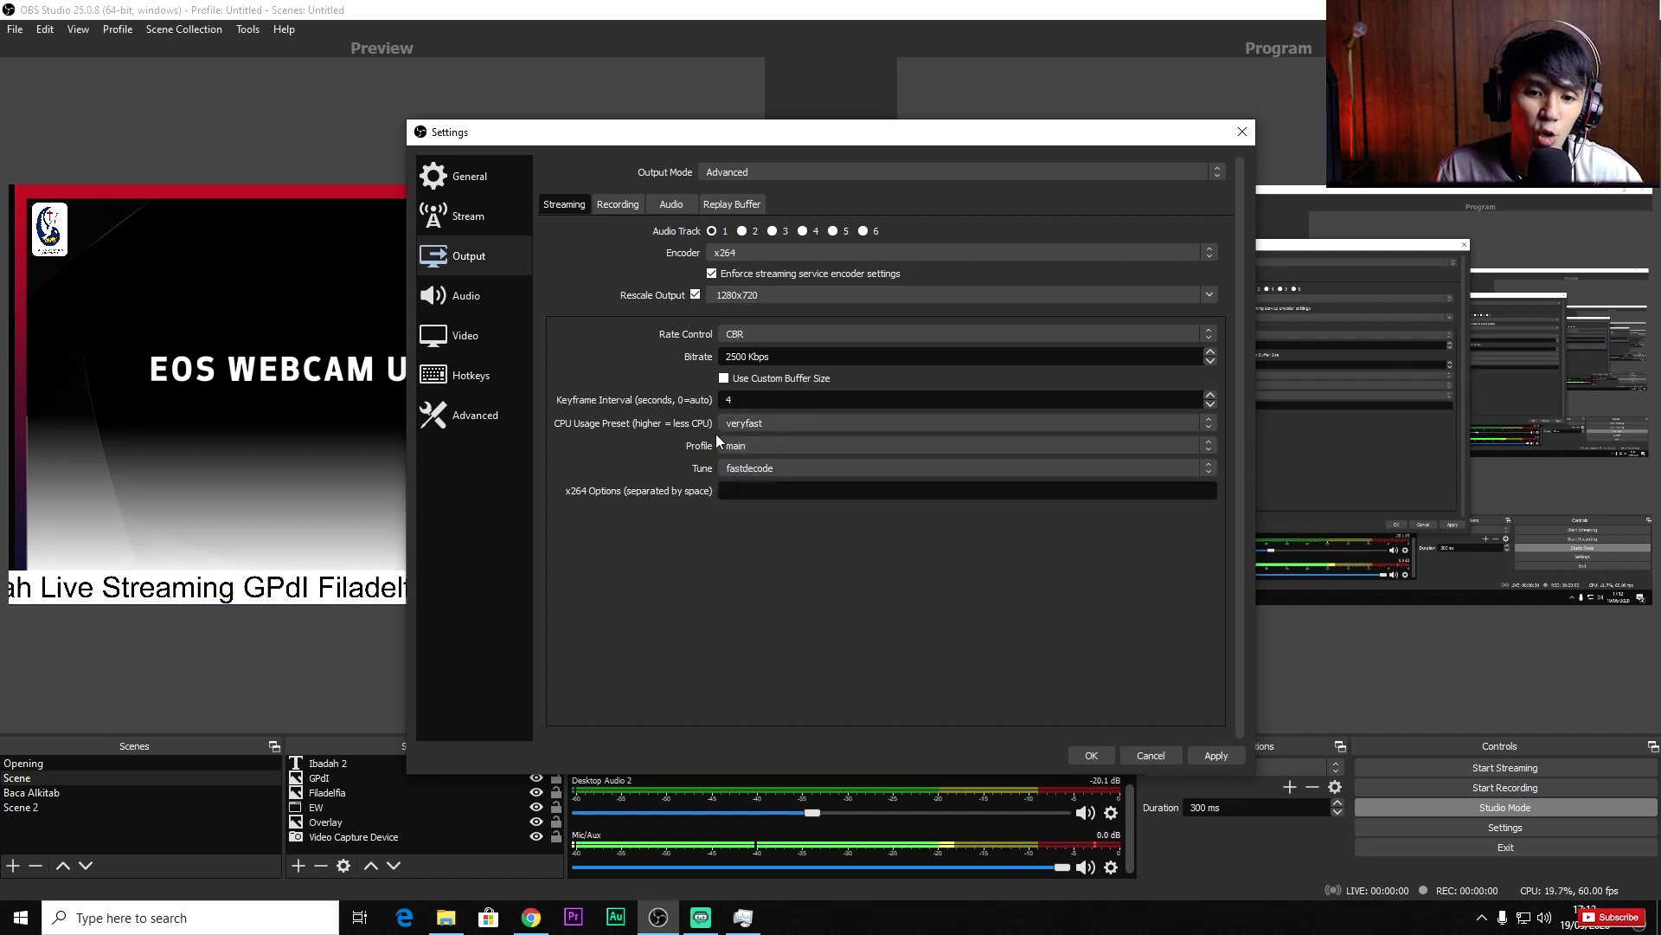
click(782, 418)
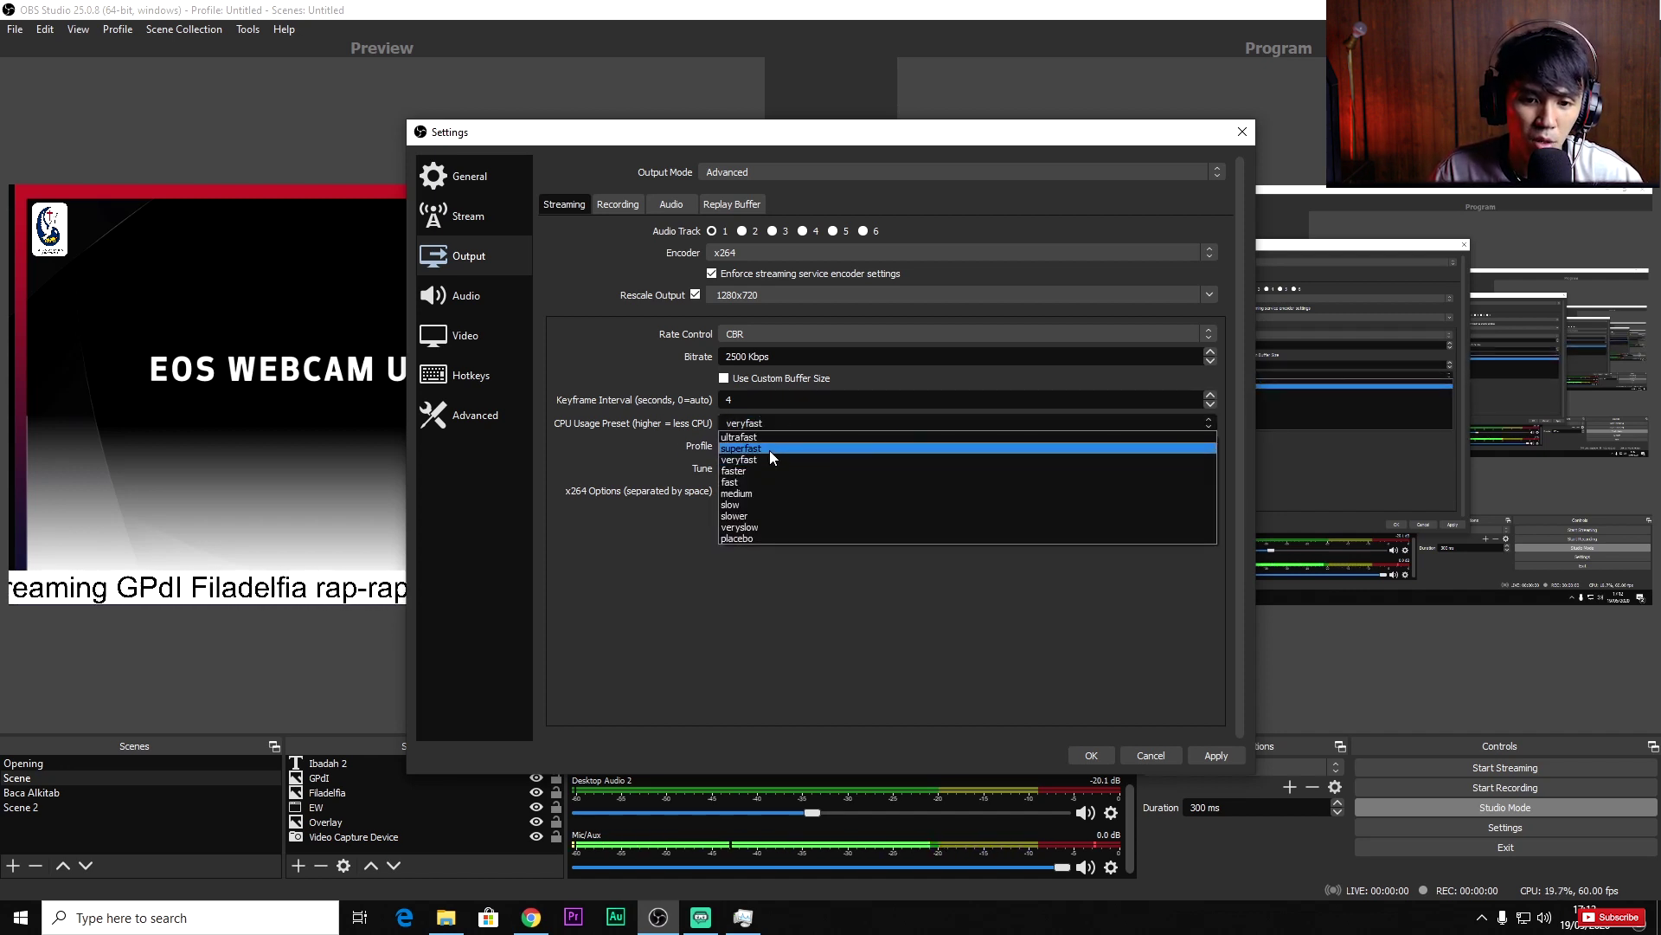
click(771, 449)
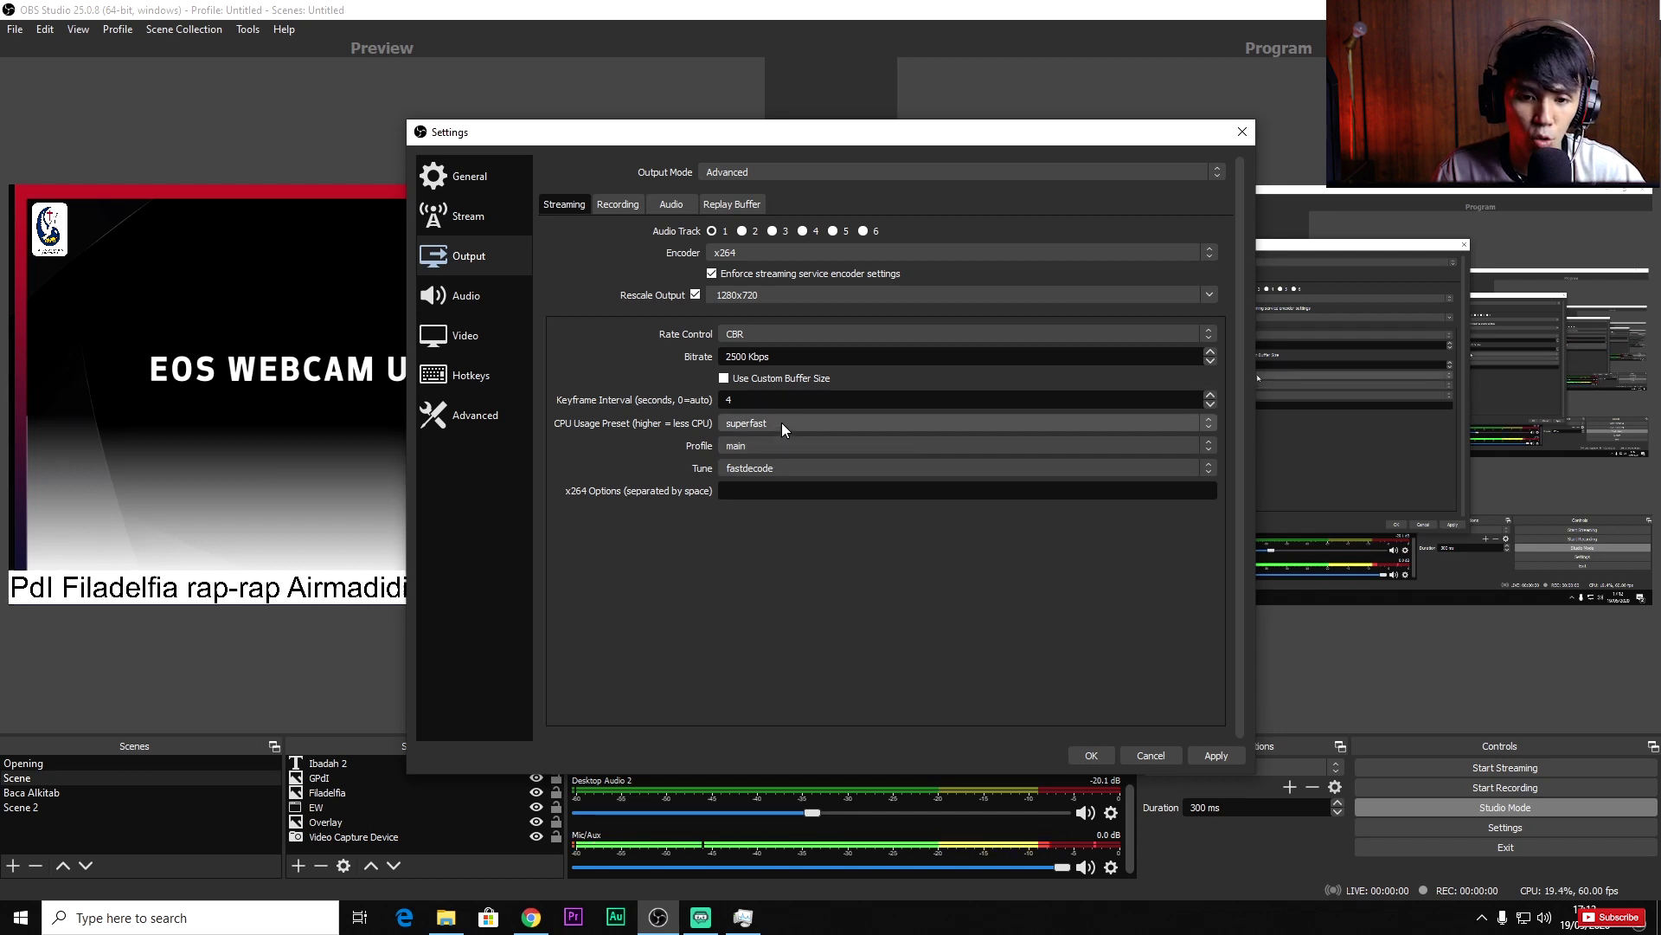
click(781, 422)
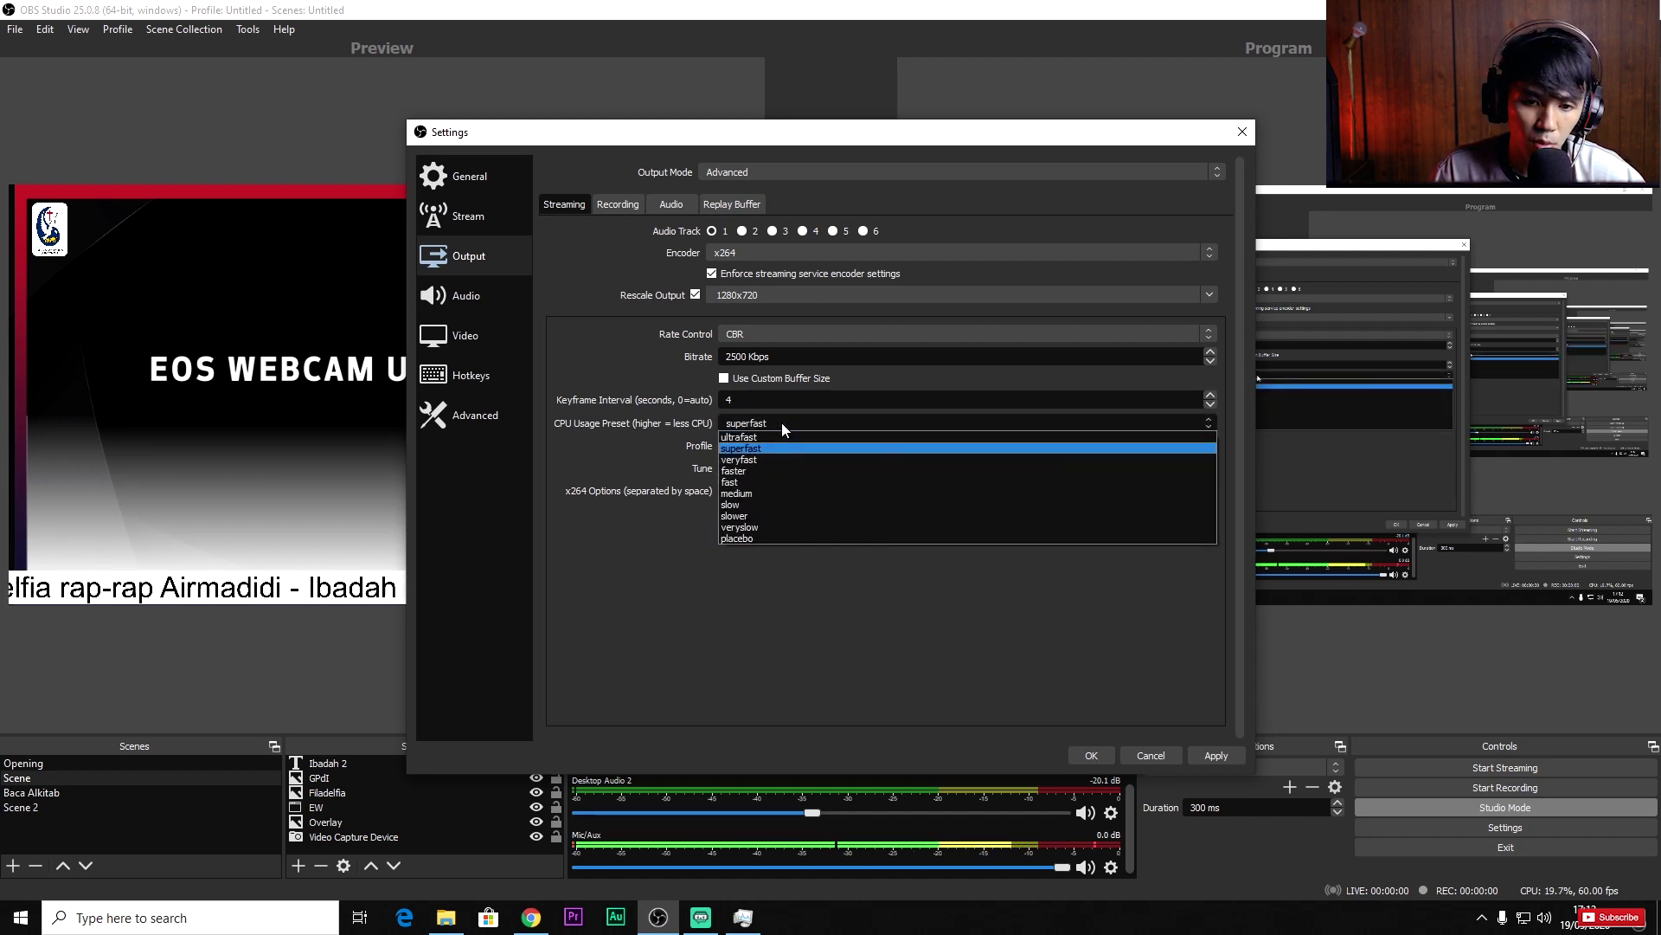
click(767, 435)
click(784, 424)
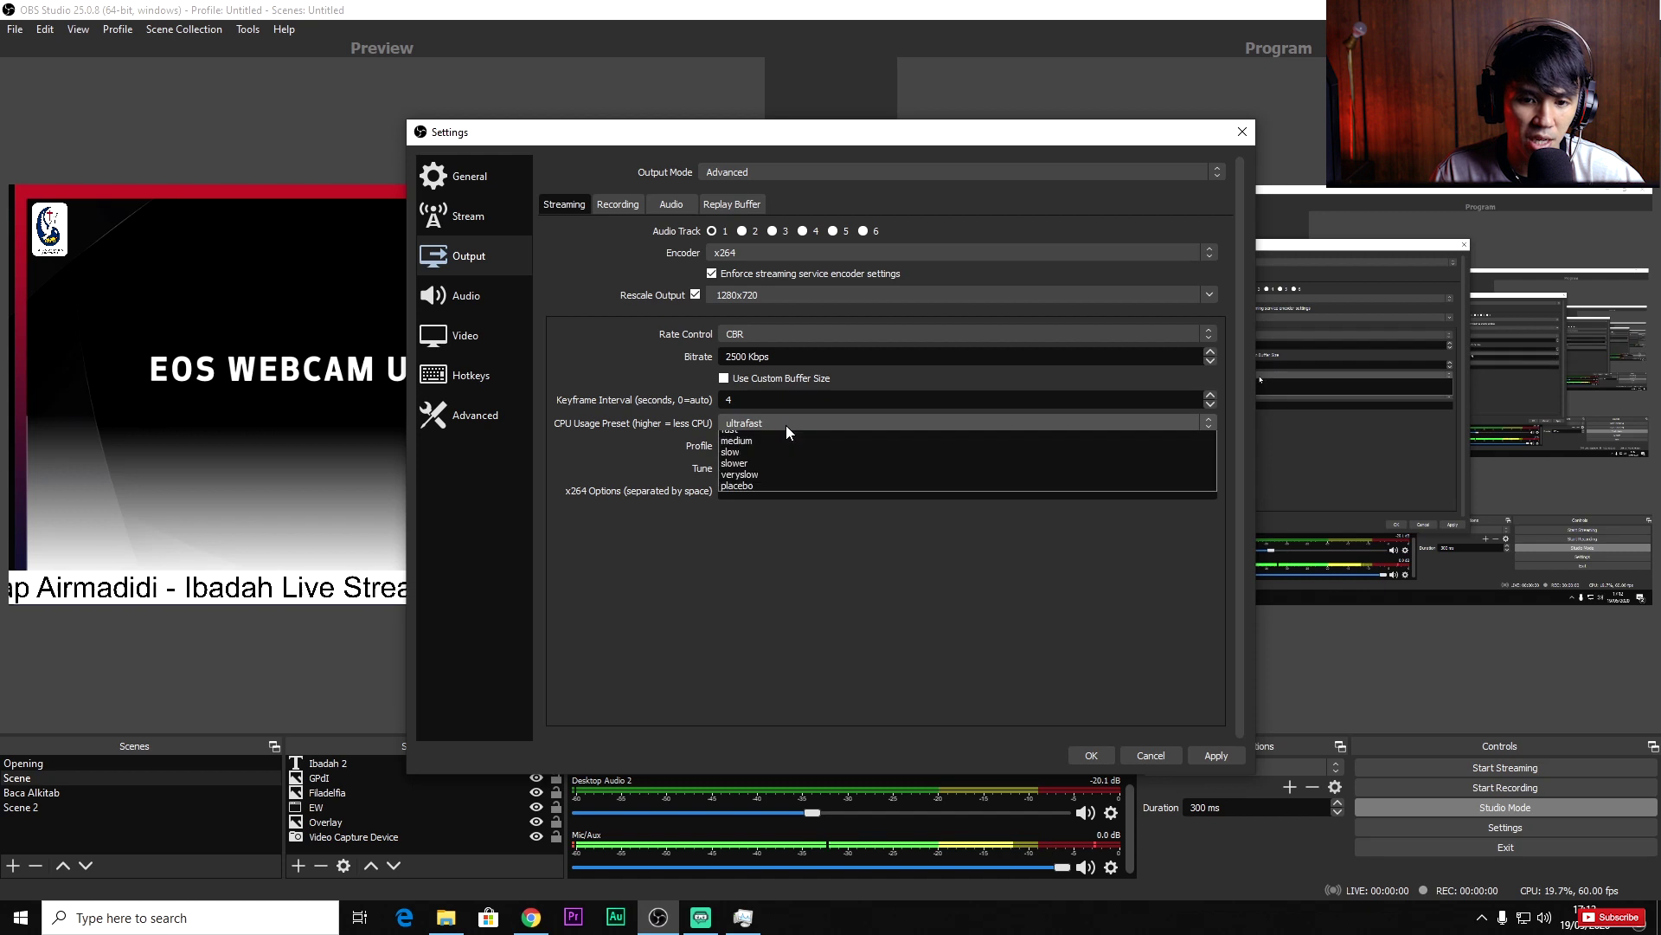
click(785, 449)
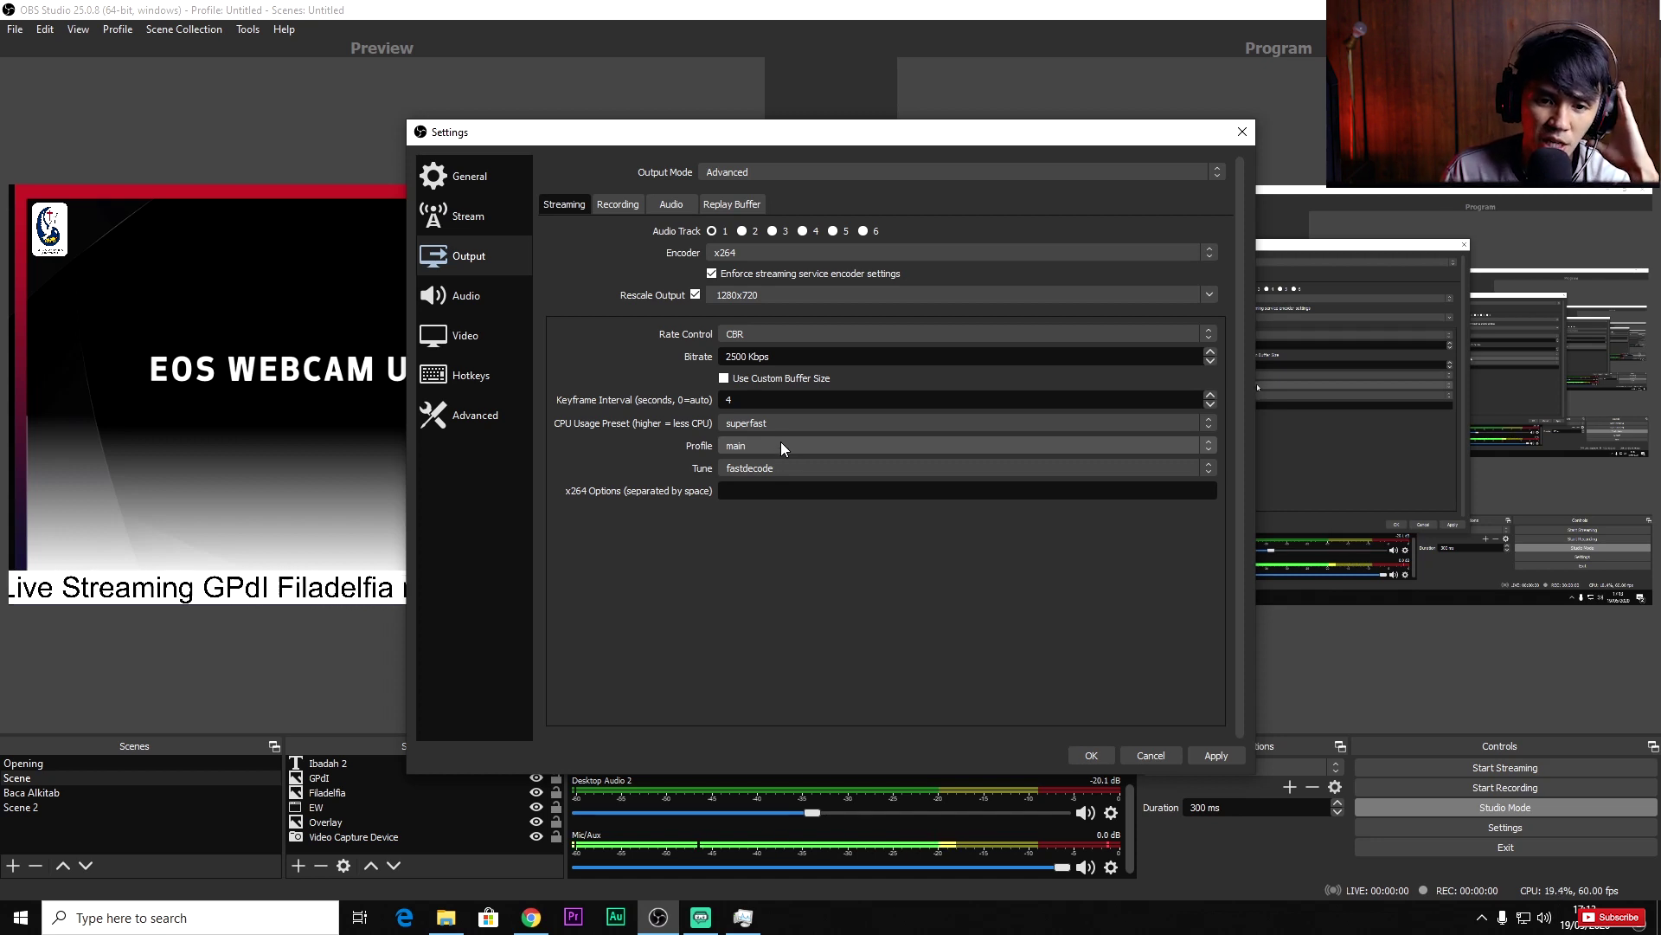
- Set the x264 encoder profile to main and the tune option to fastdecode
click(741, 447)
click(767, 479)
click(792, 444)
click(765, 490)
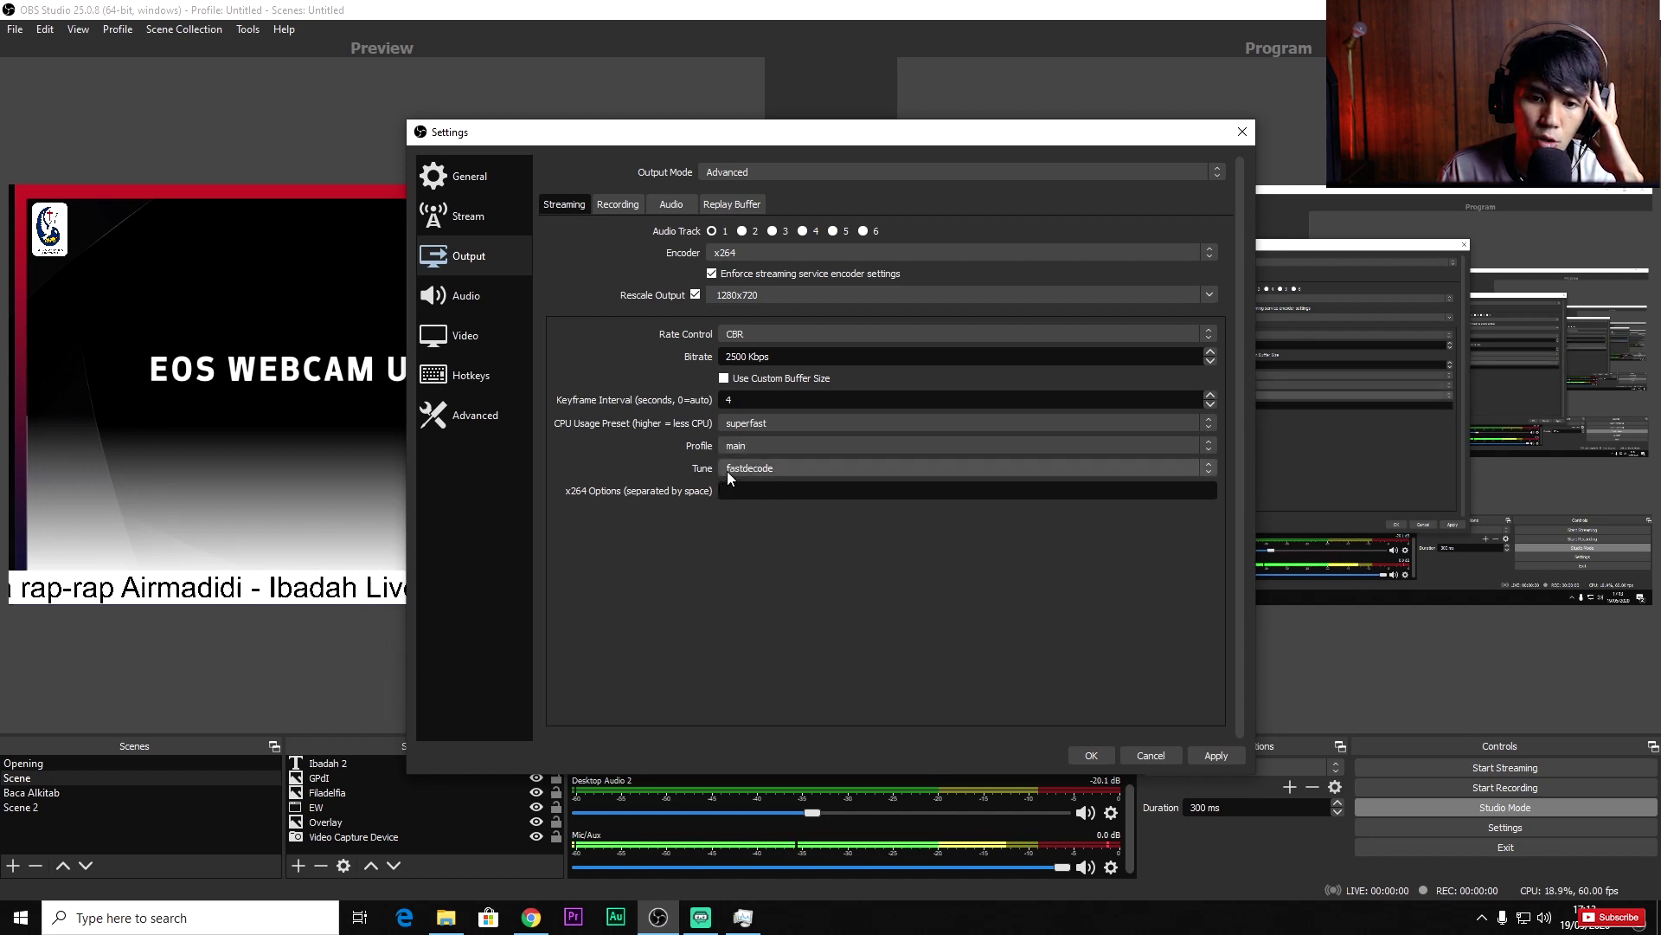
click(817, 464)
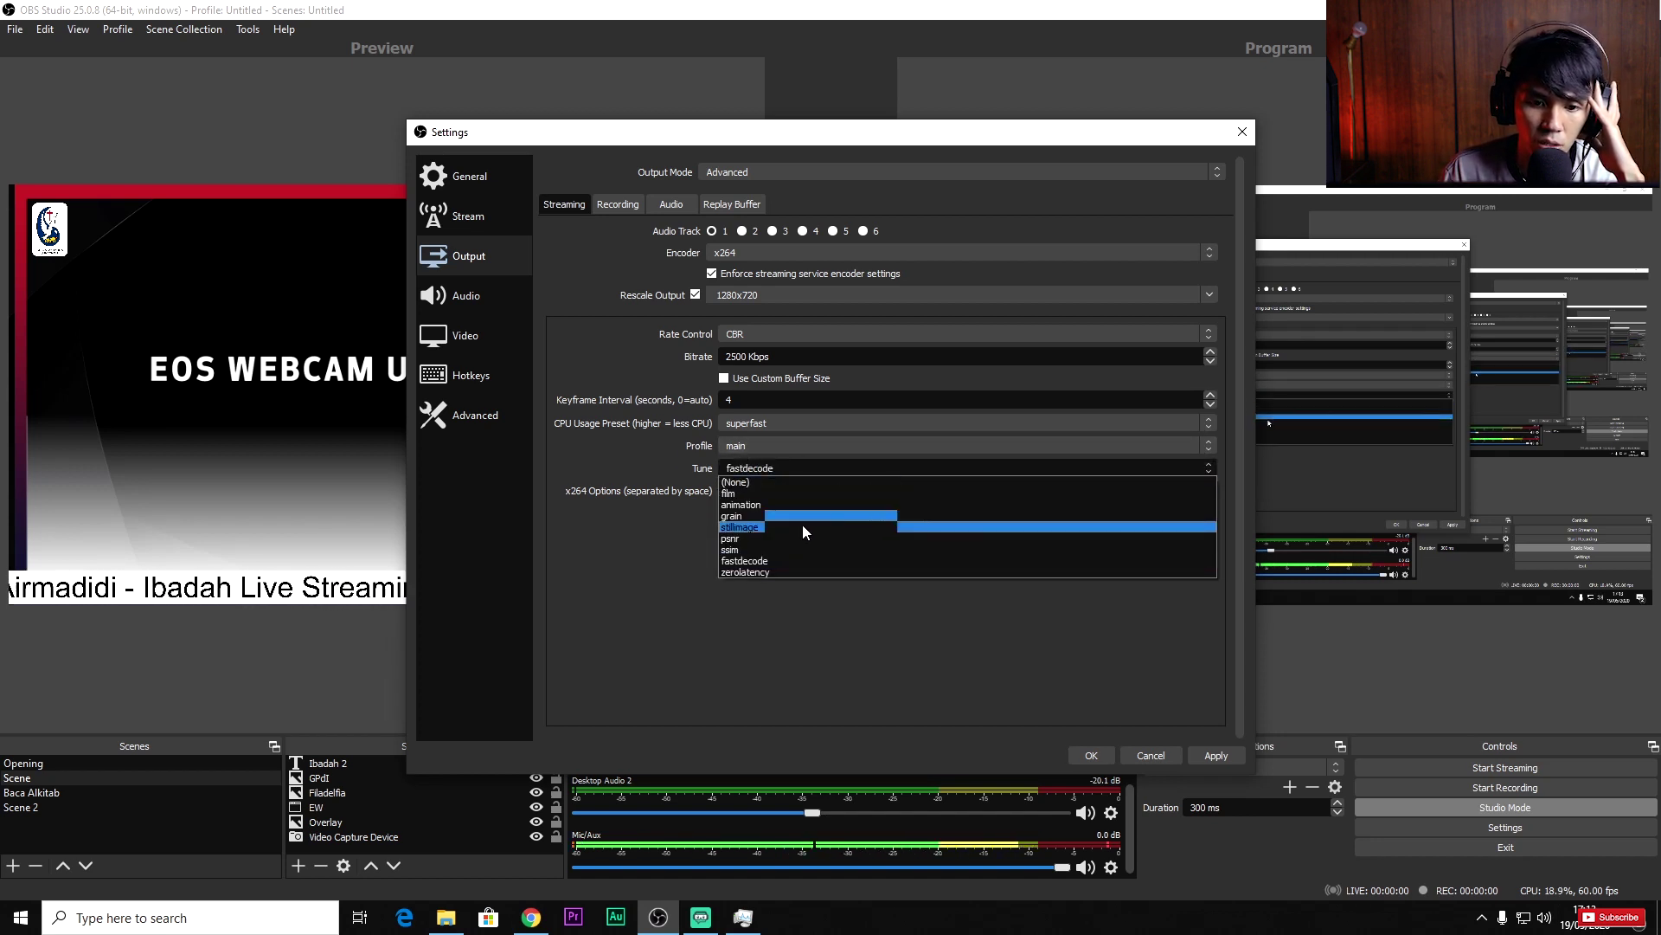
click(777, 558)
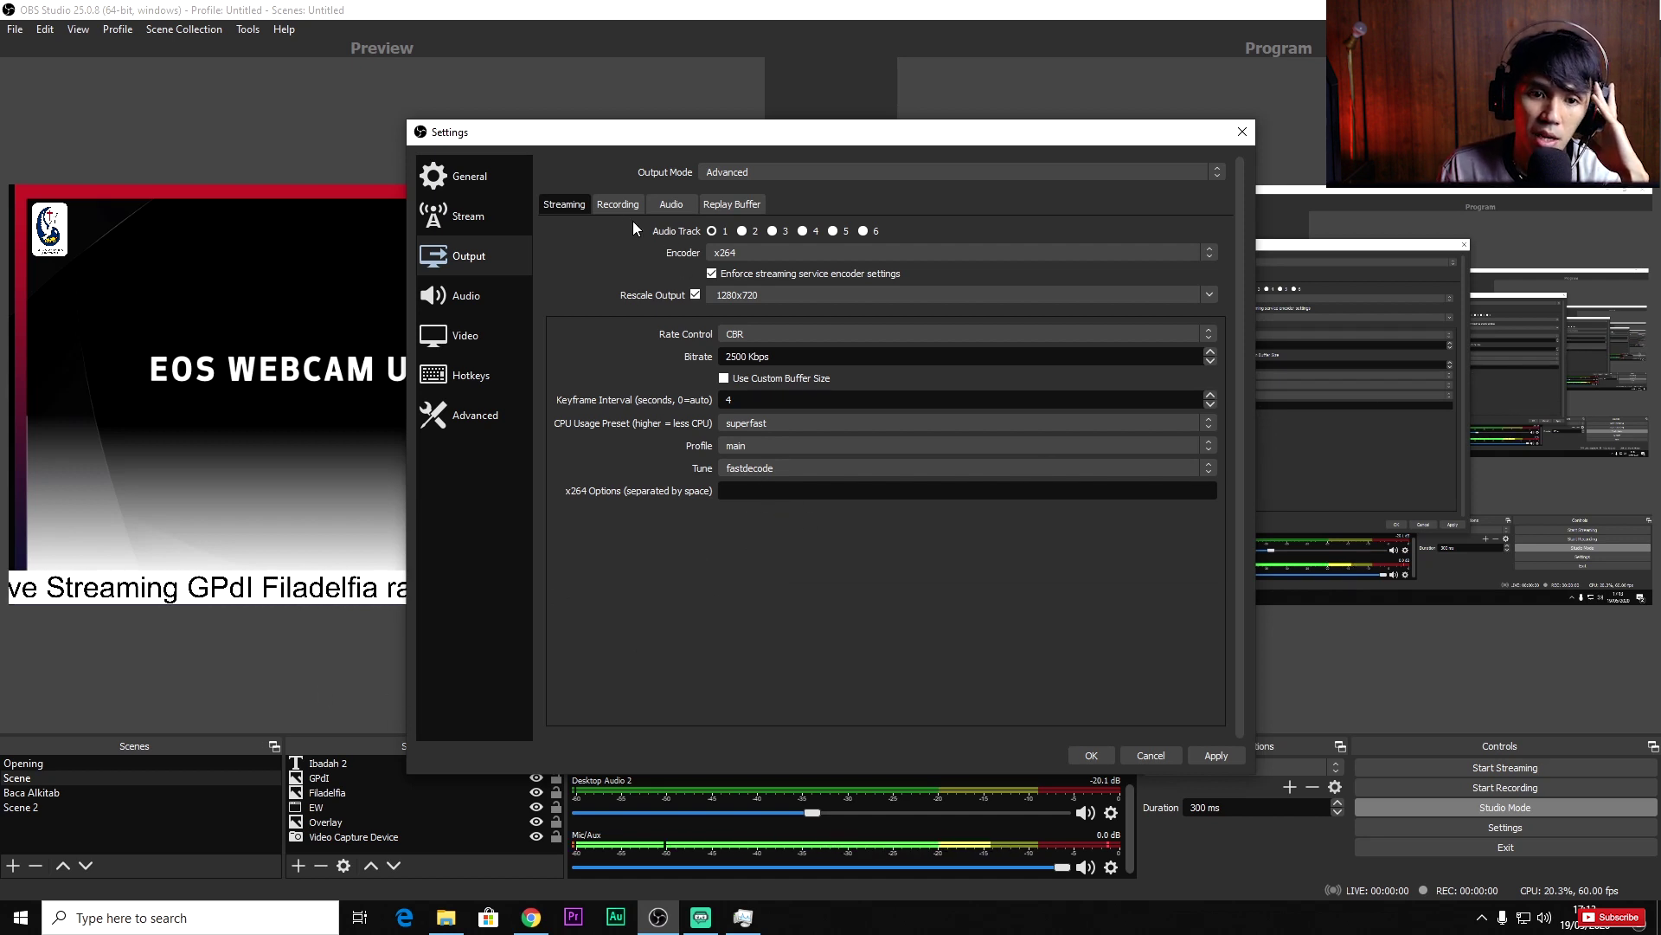
- Review the recording output settings and the available Track 1 audio bitrates, keeping 320, and return to the streaming output settings
click(604, 205)
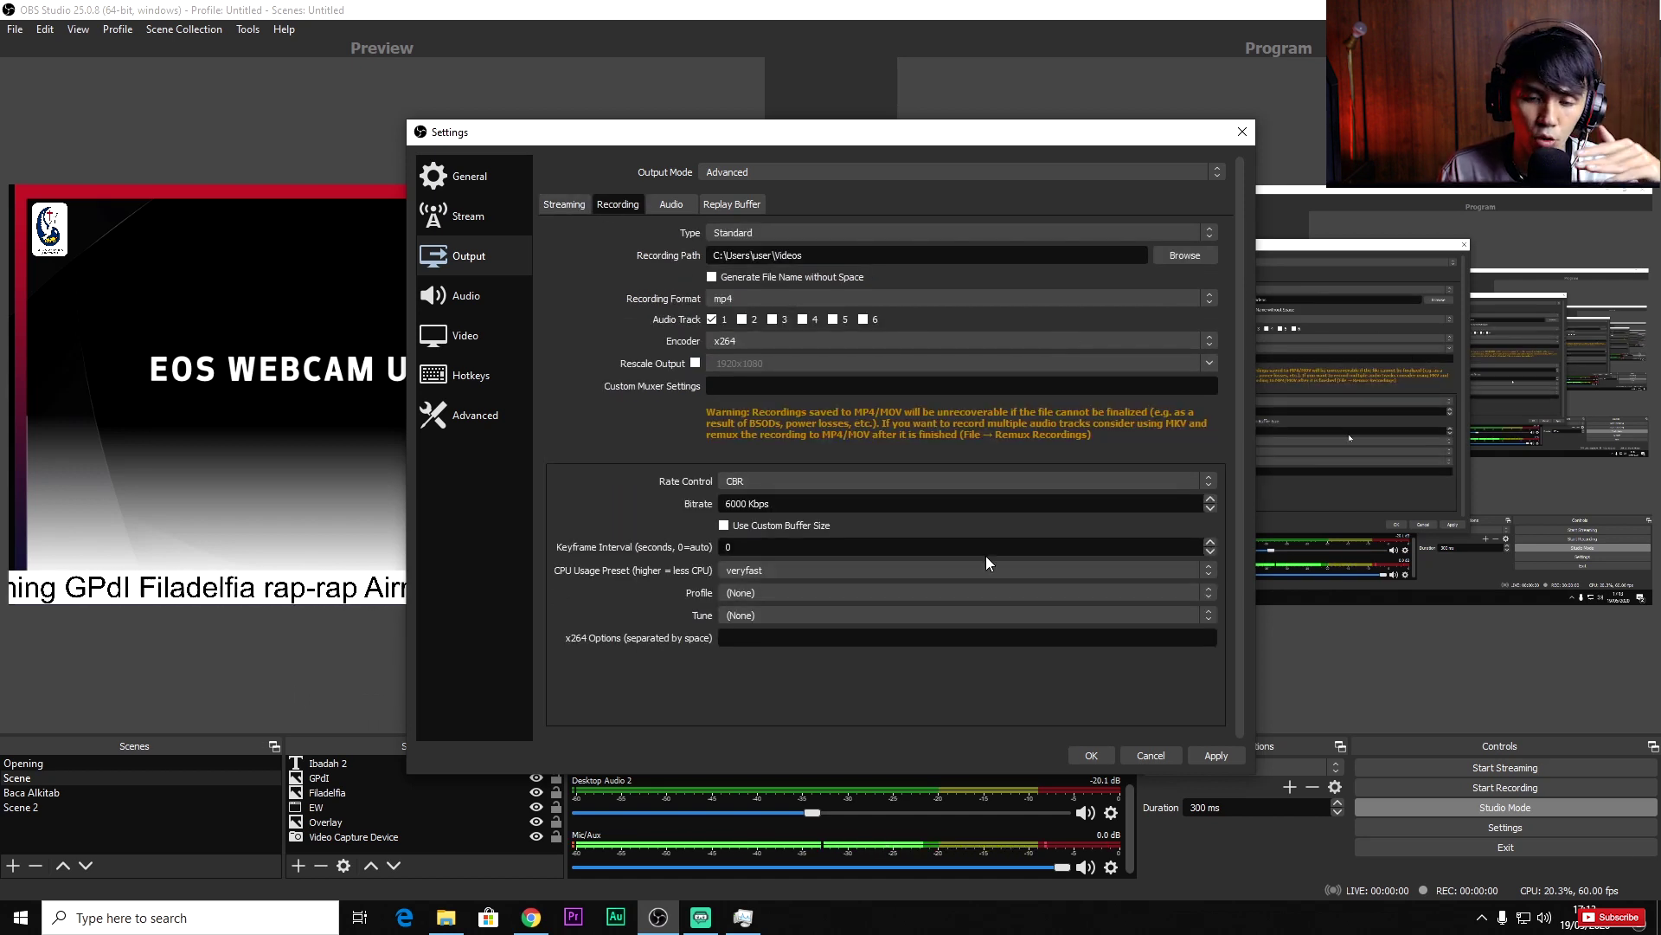
click(686, 211)
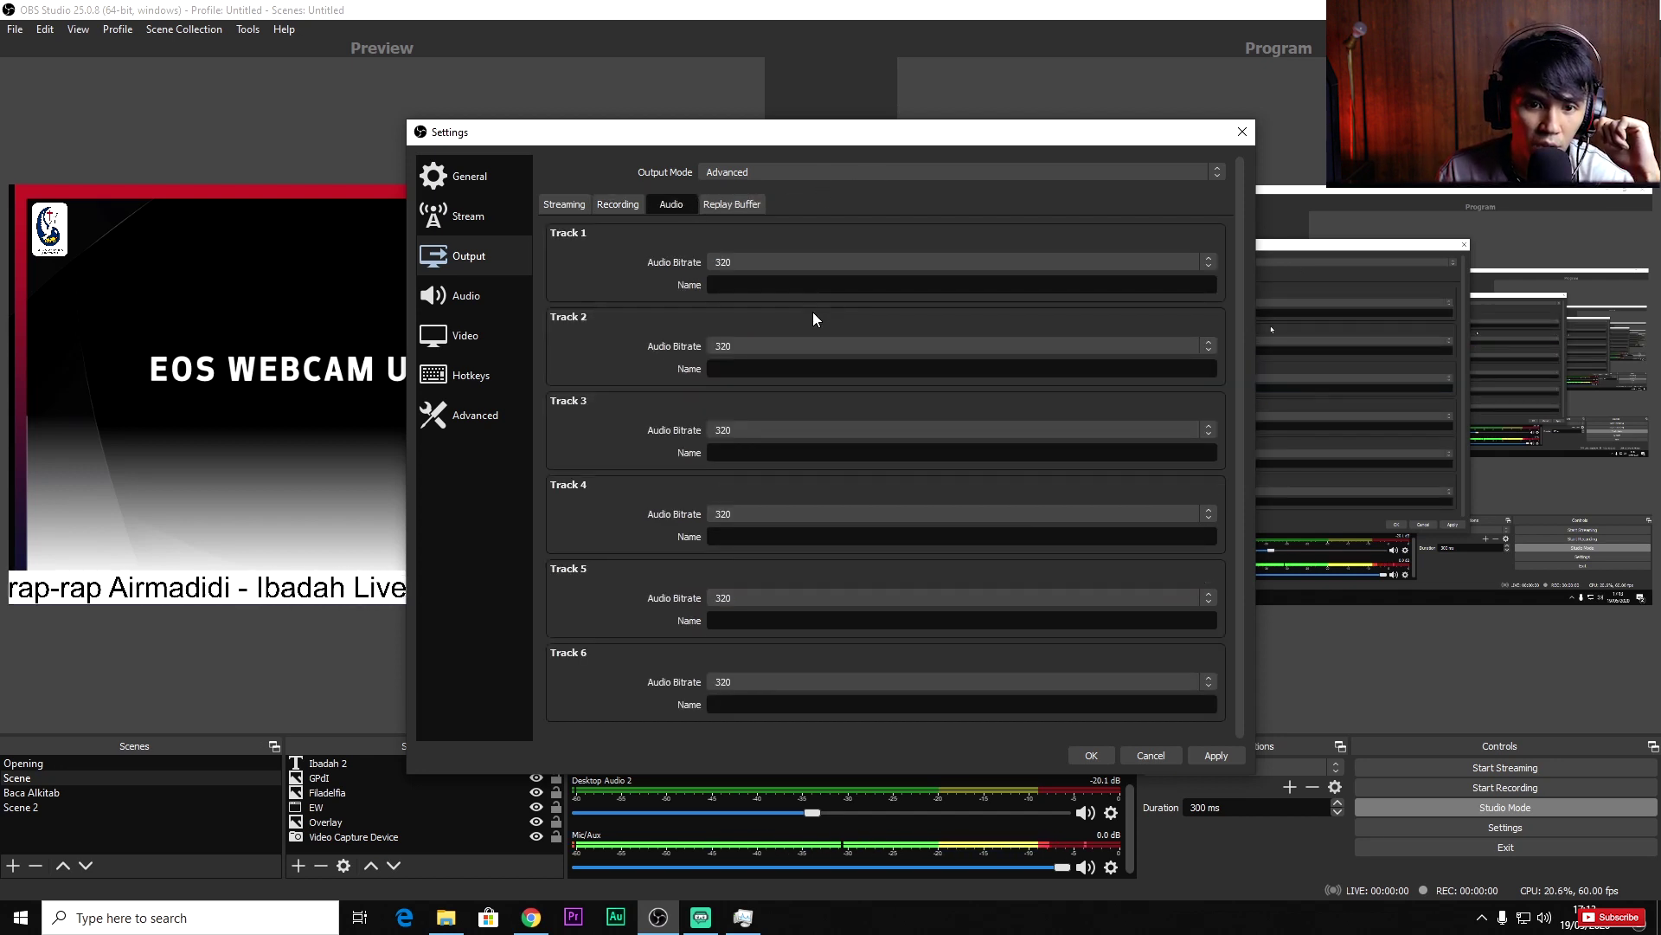
click(834, 262)
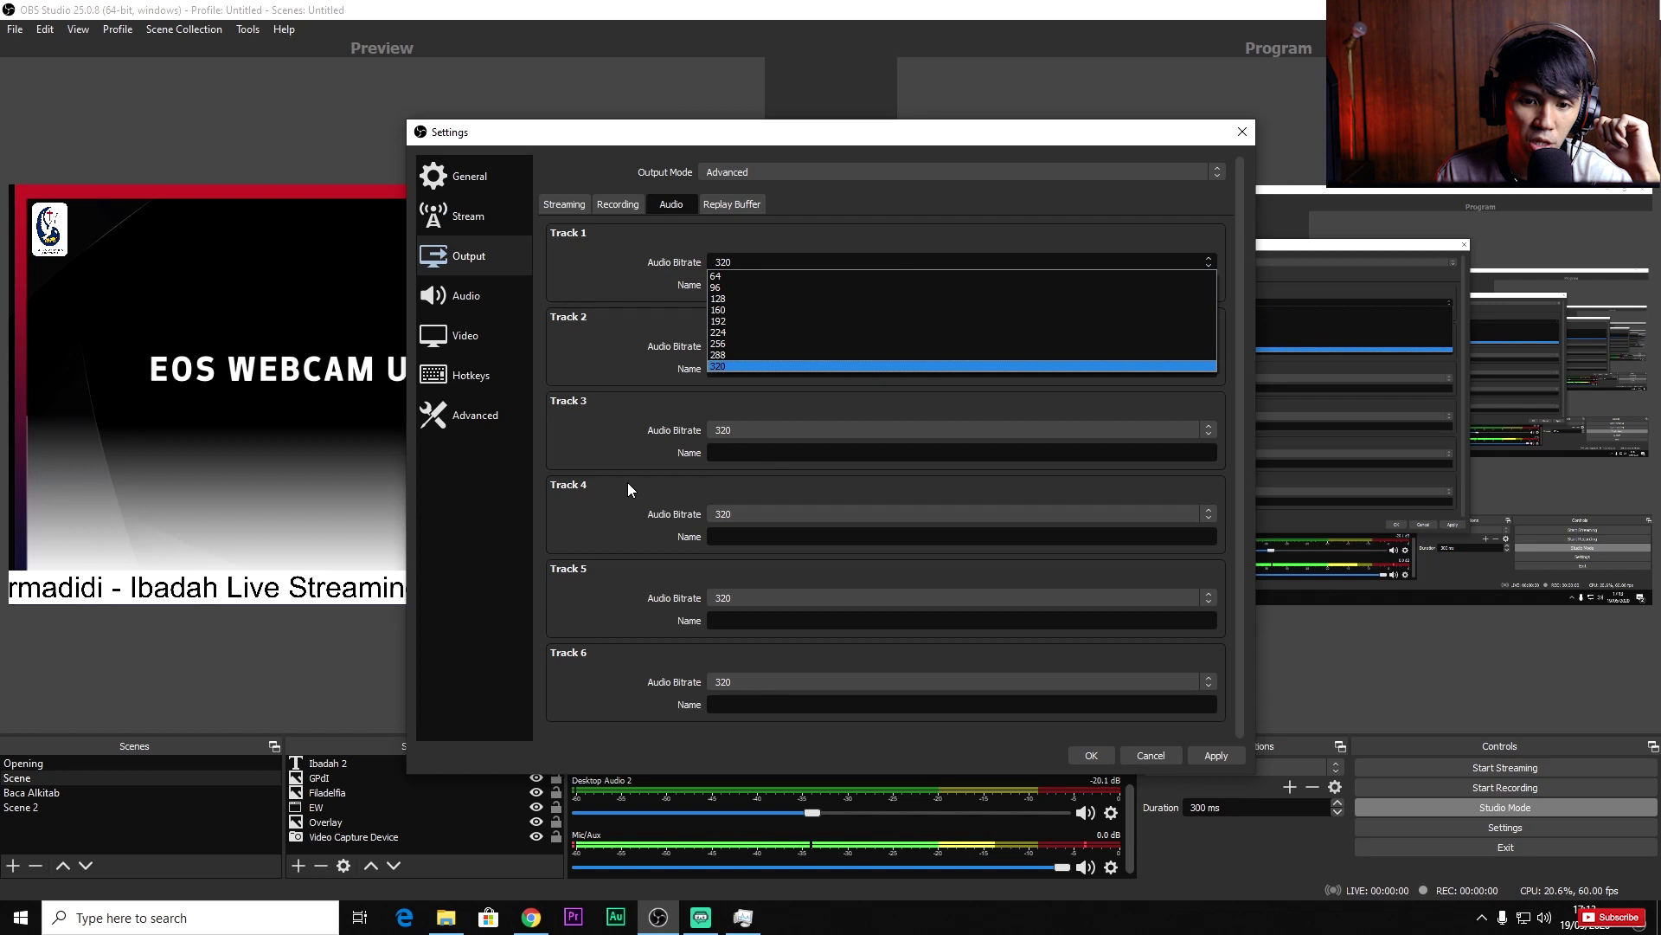
click(731, 366)
click(791, 264)
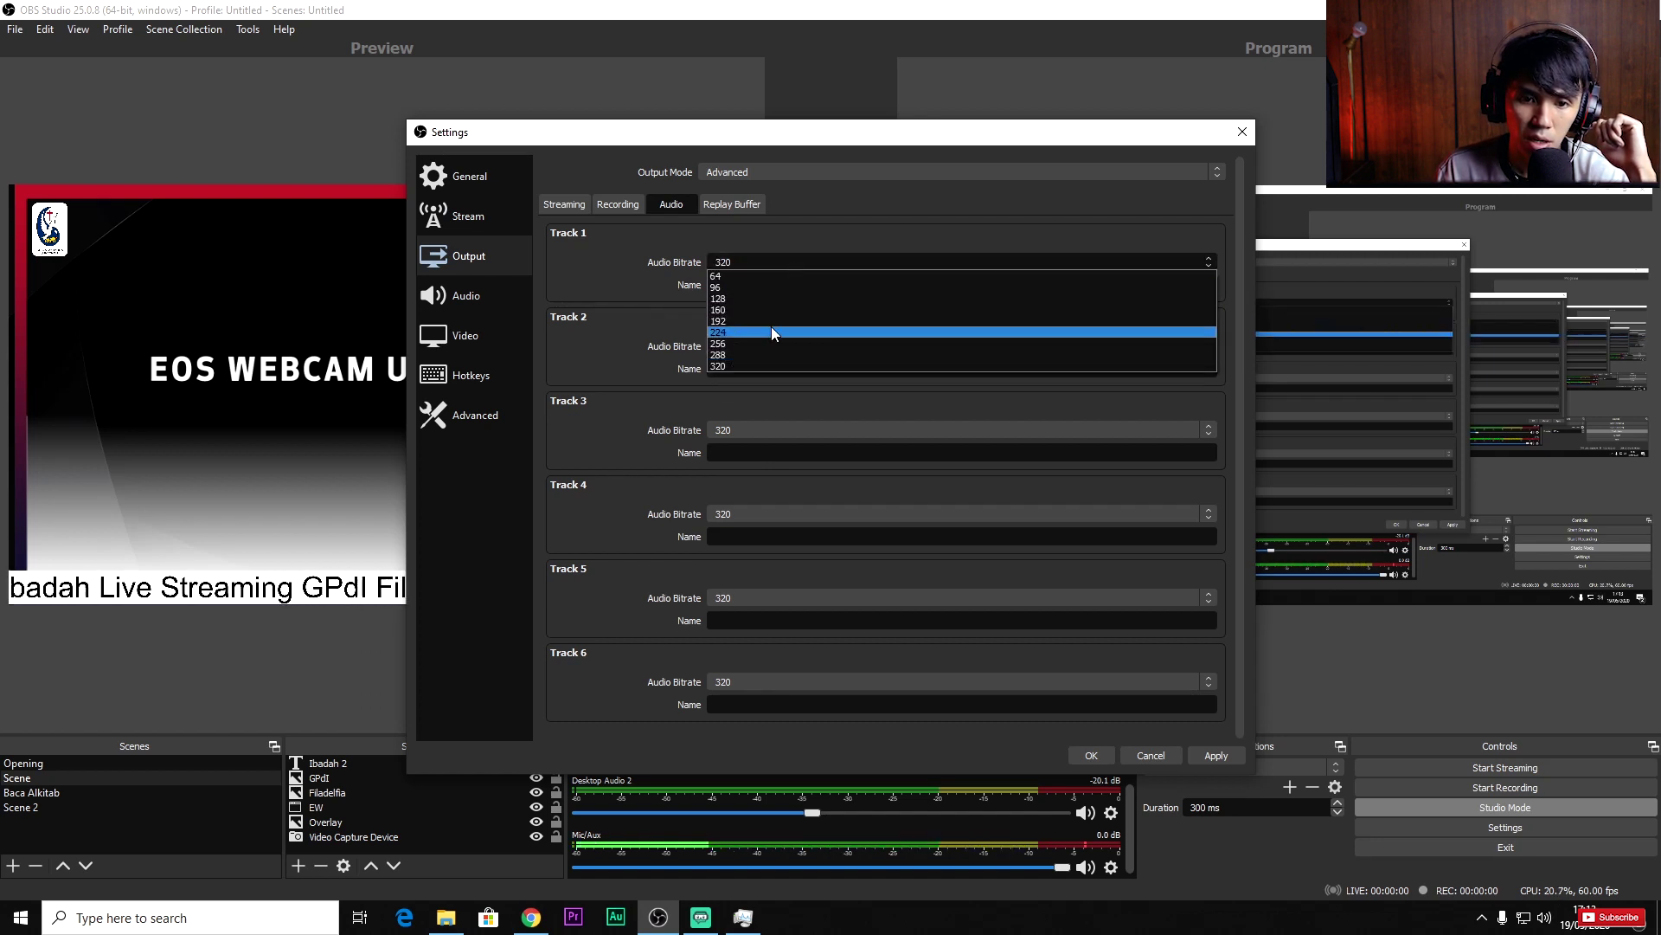
click(566, 468)
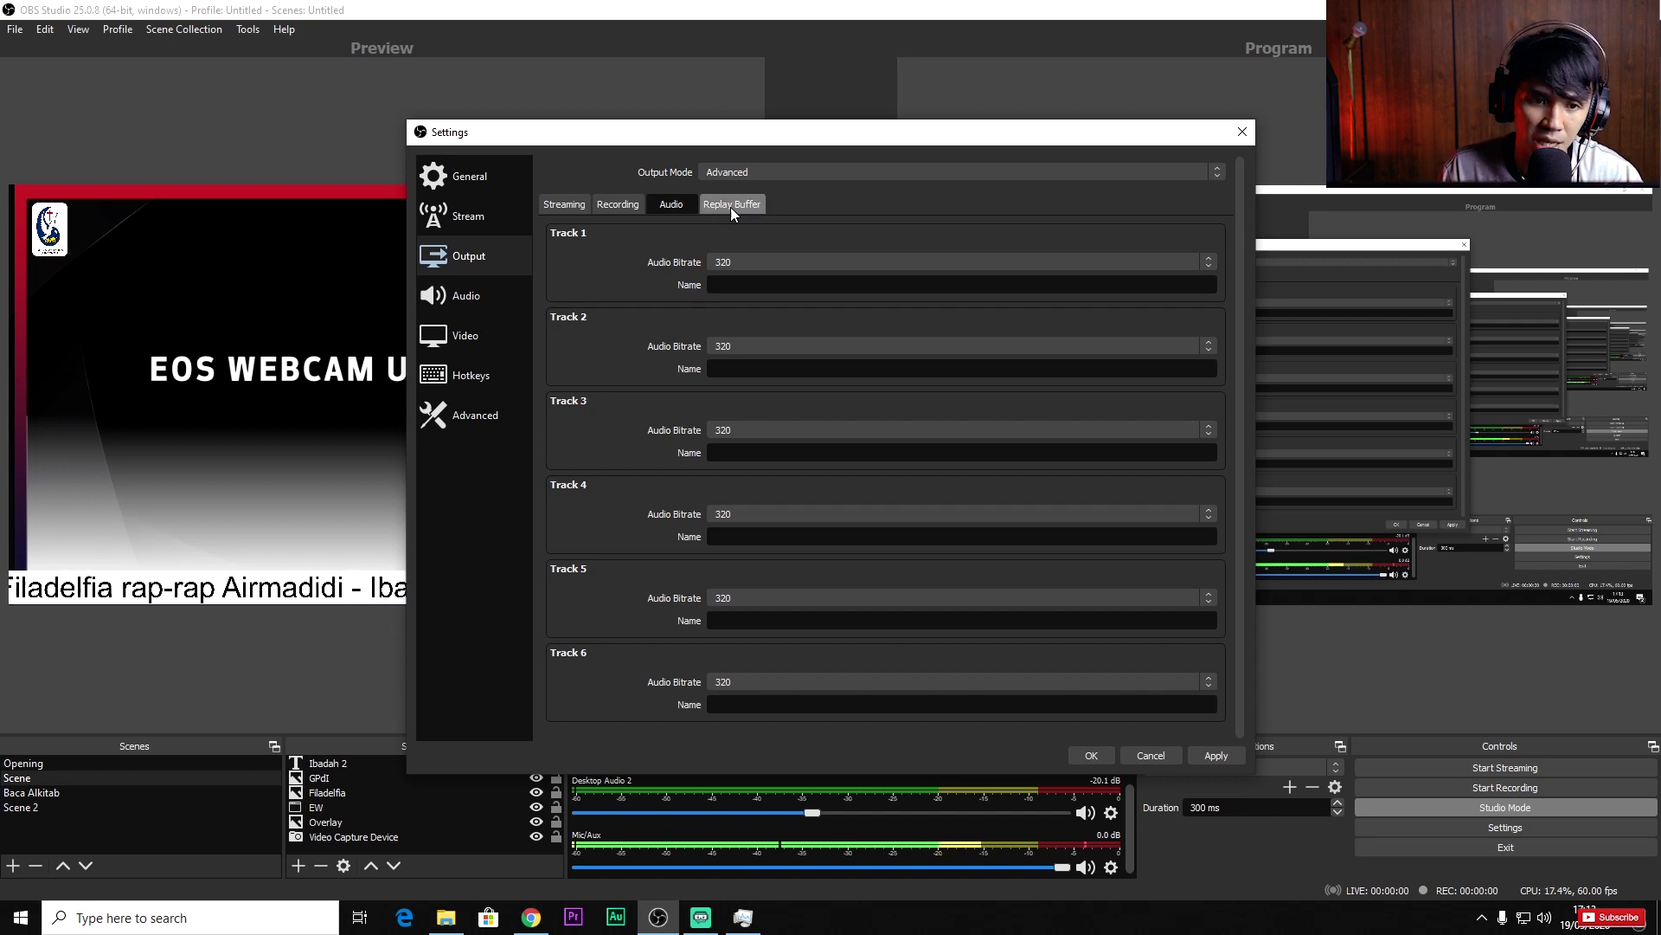
click(578, 208)
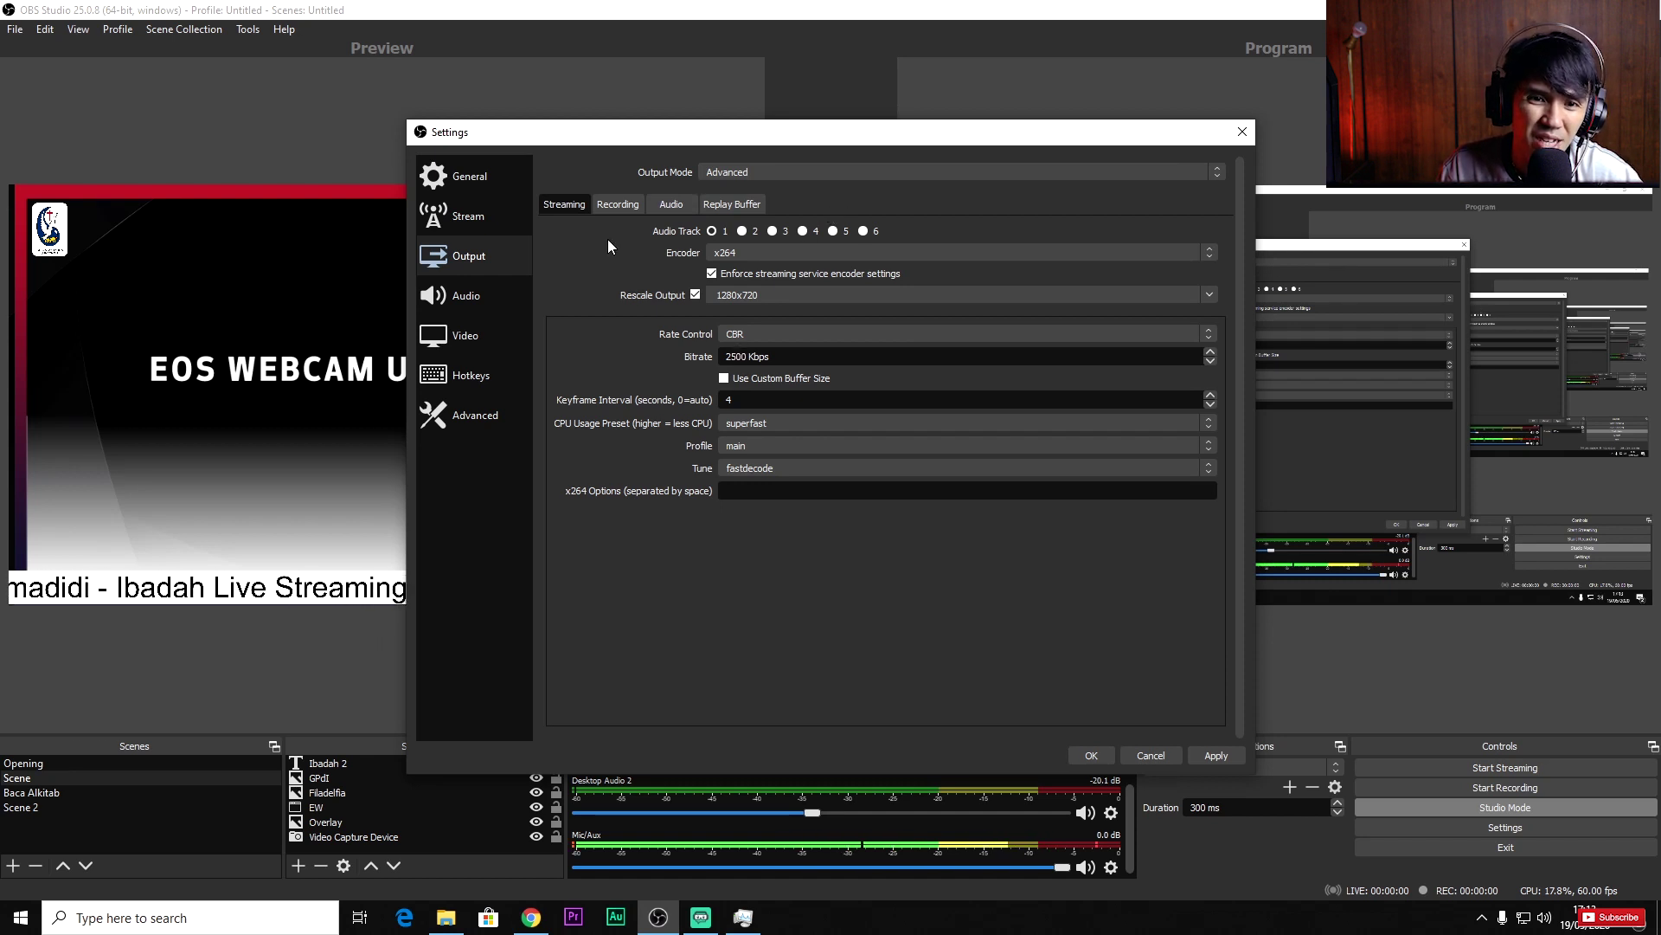
- Switch the output mode to Simple to view its options and return it to Advanced
click(751, 171)
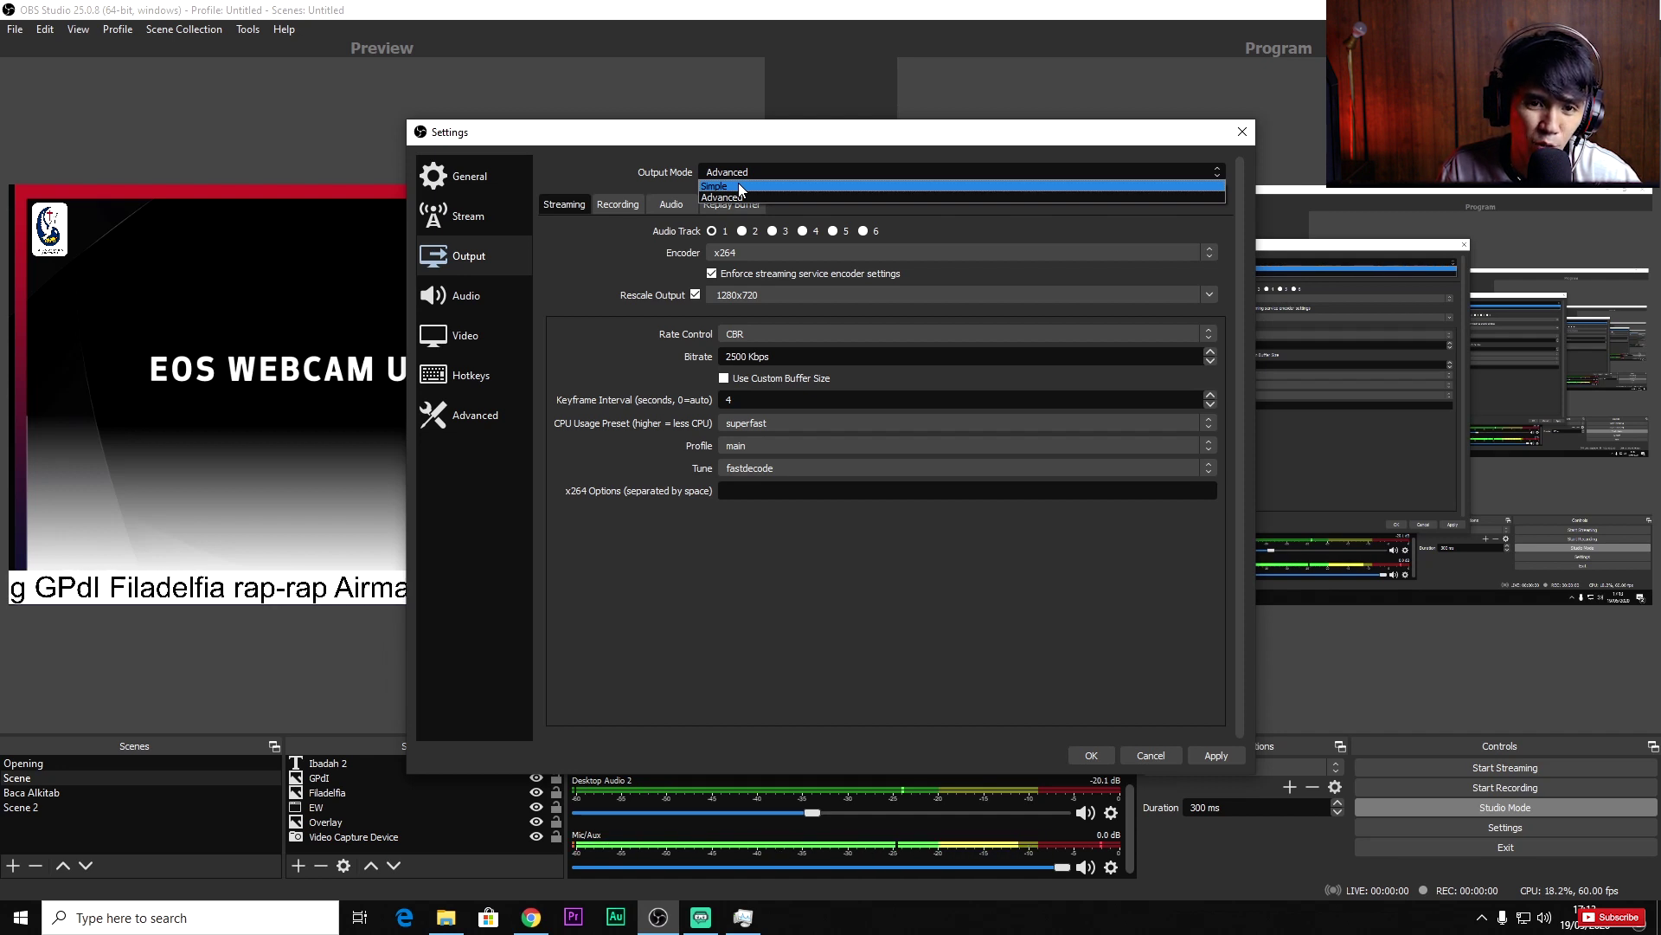
click(739, 183)
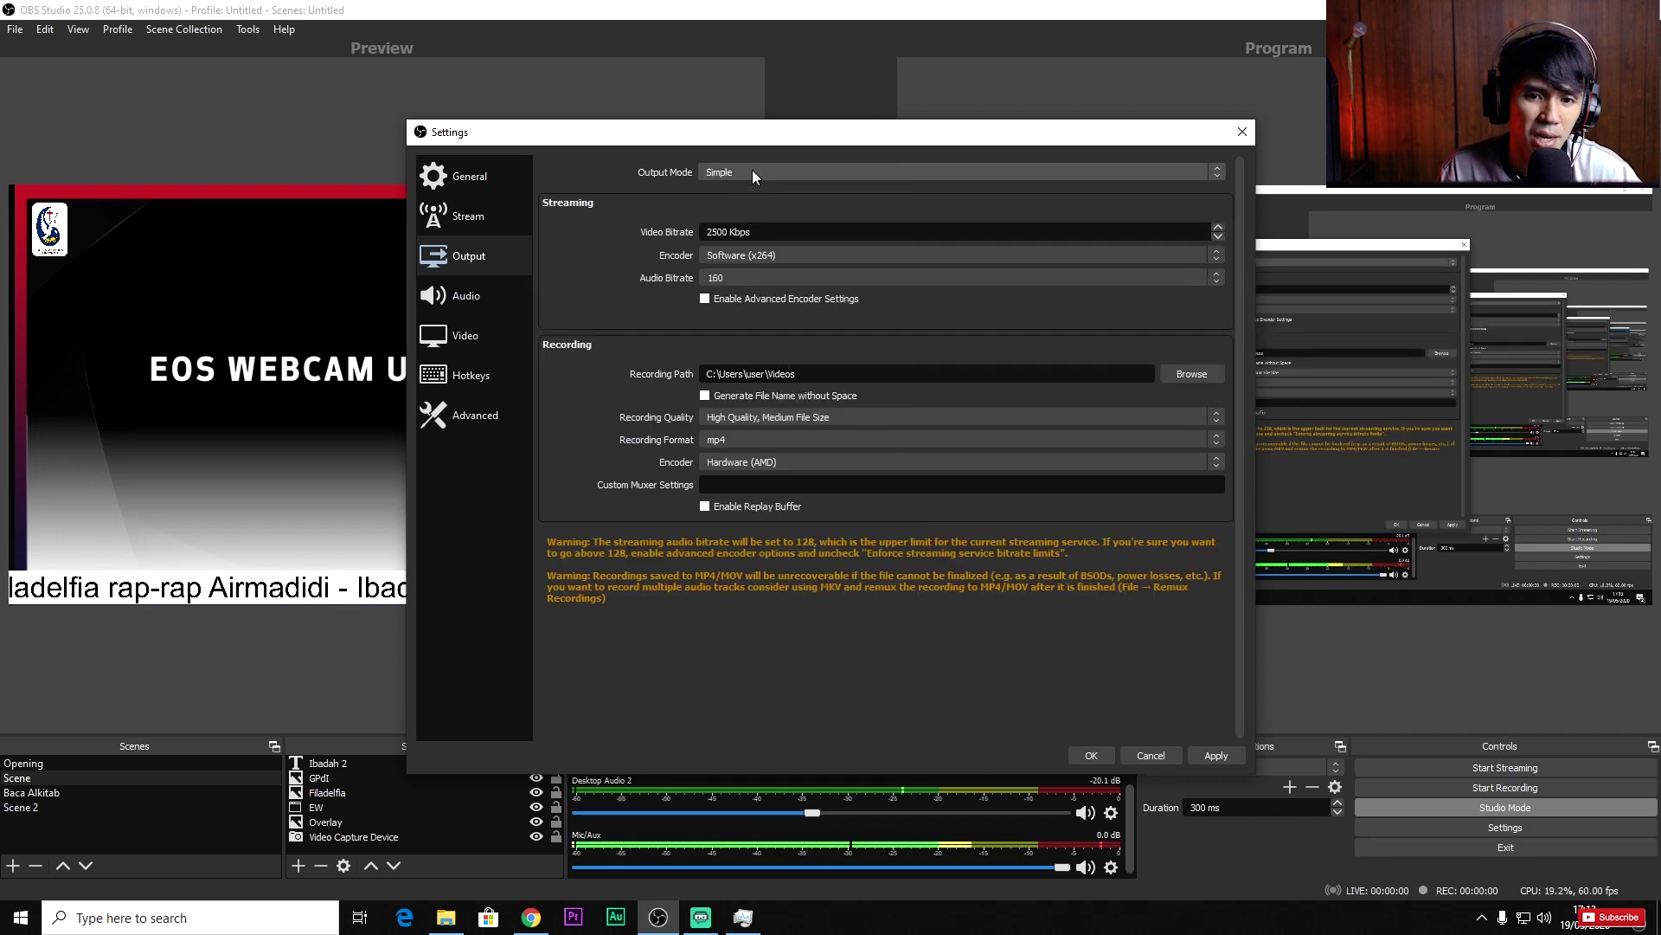
click(751, 170)
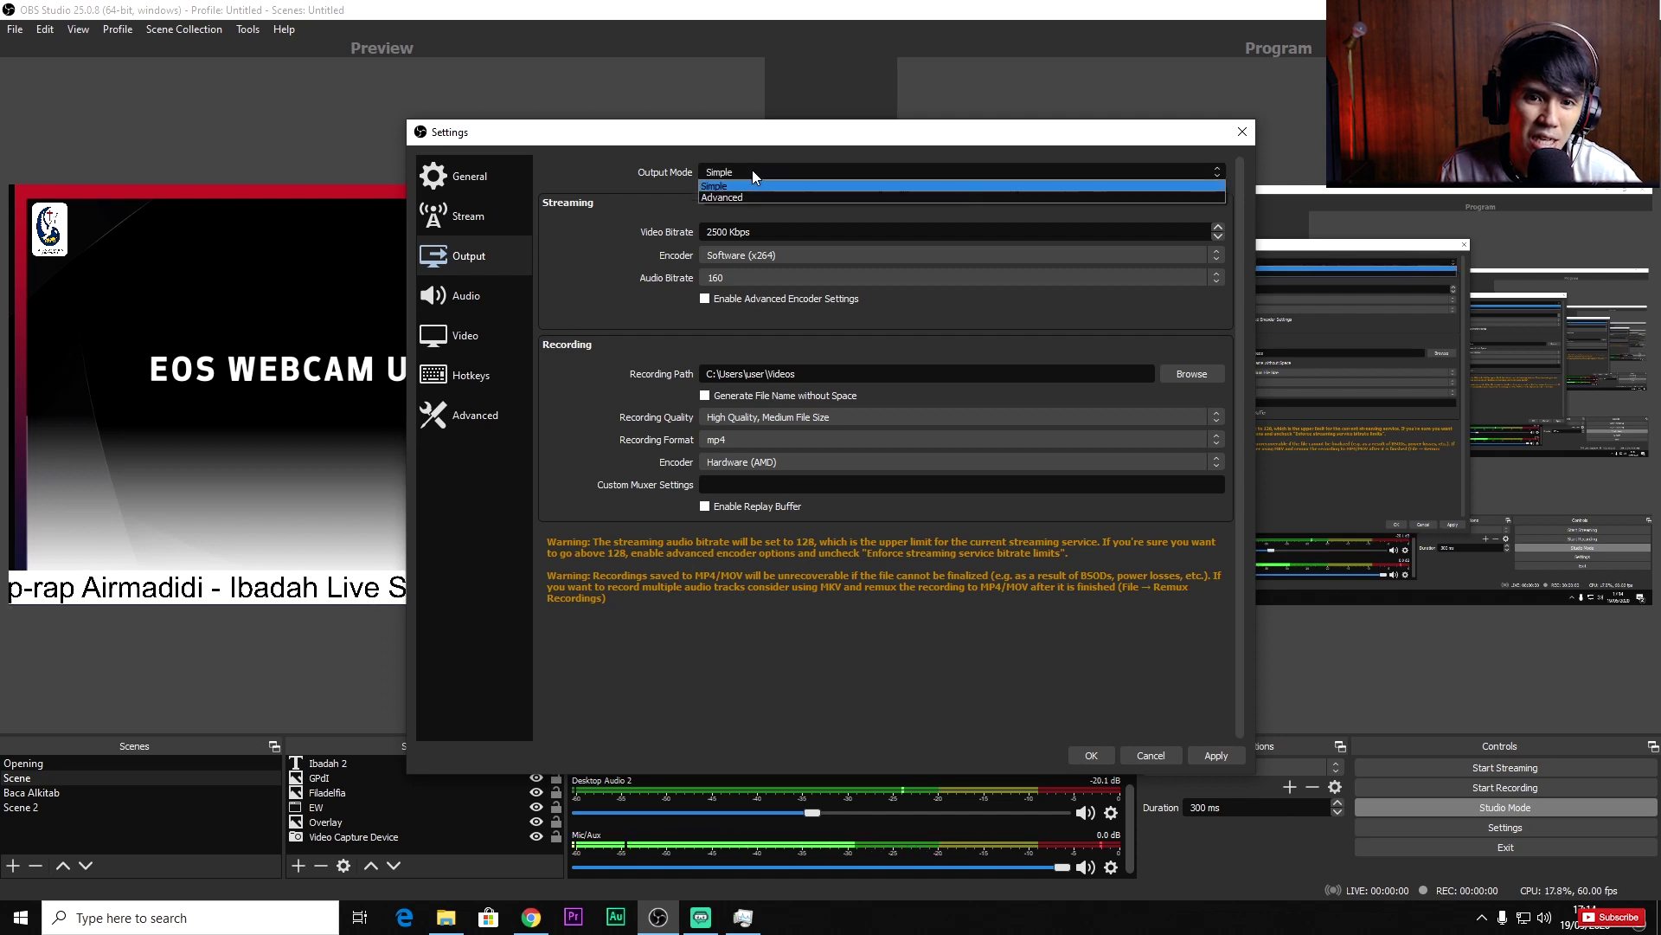
click(772, 196)
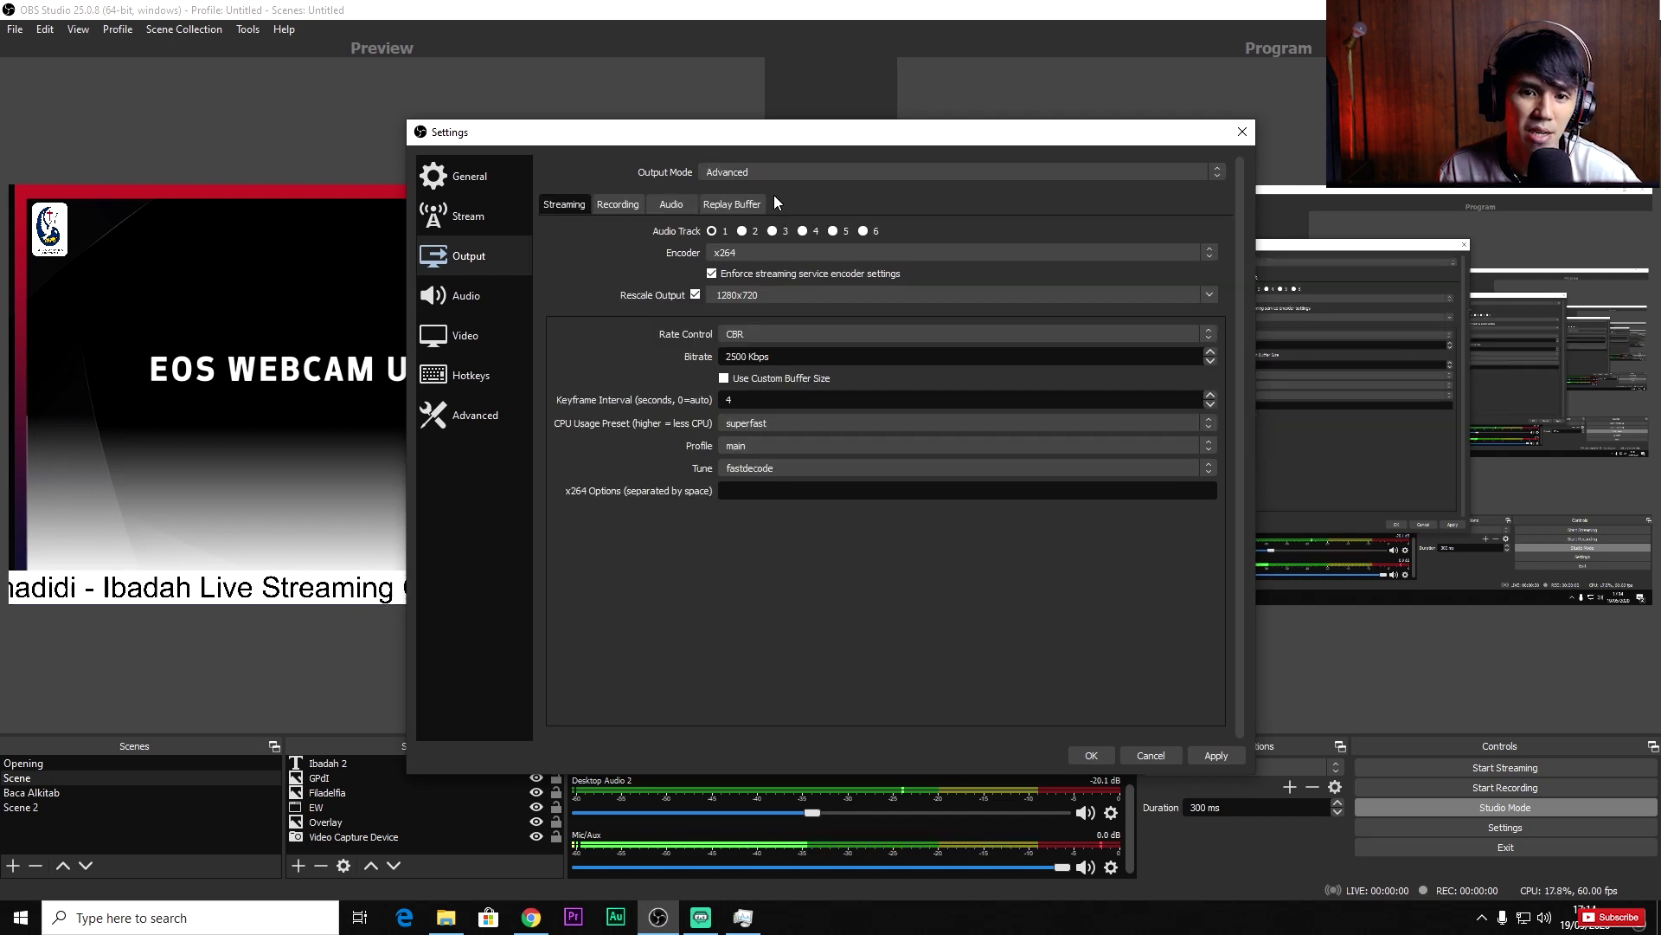
- In the video settings, keep the base canvas resolution at 1920x1080 and set the output (scaled) resolution to 1280x720
click(510, 306)
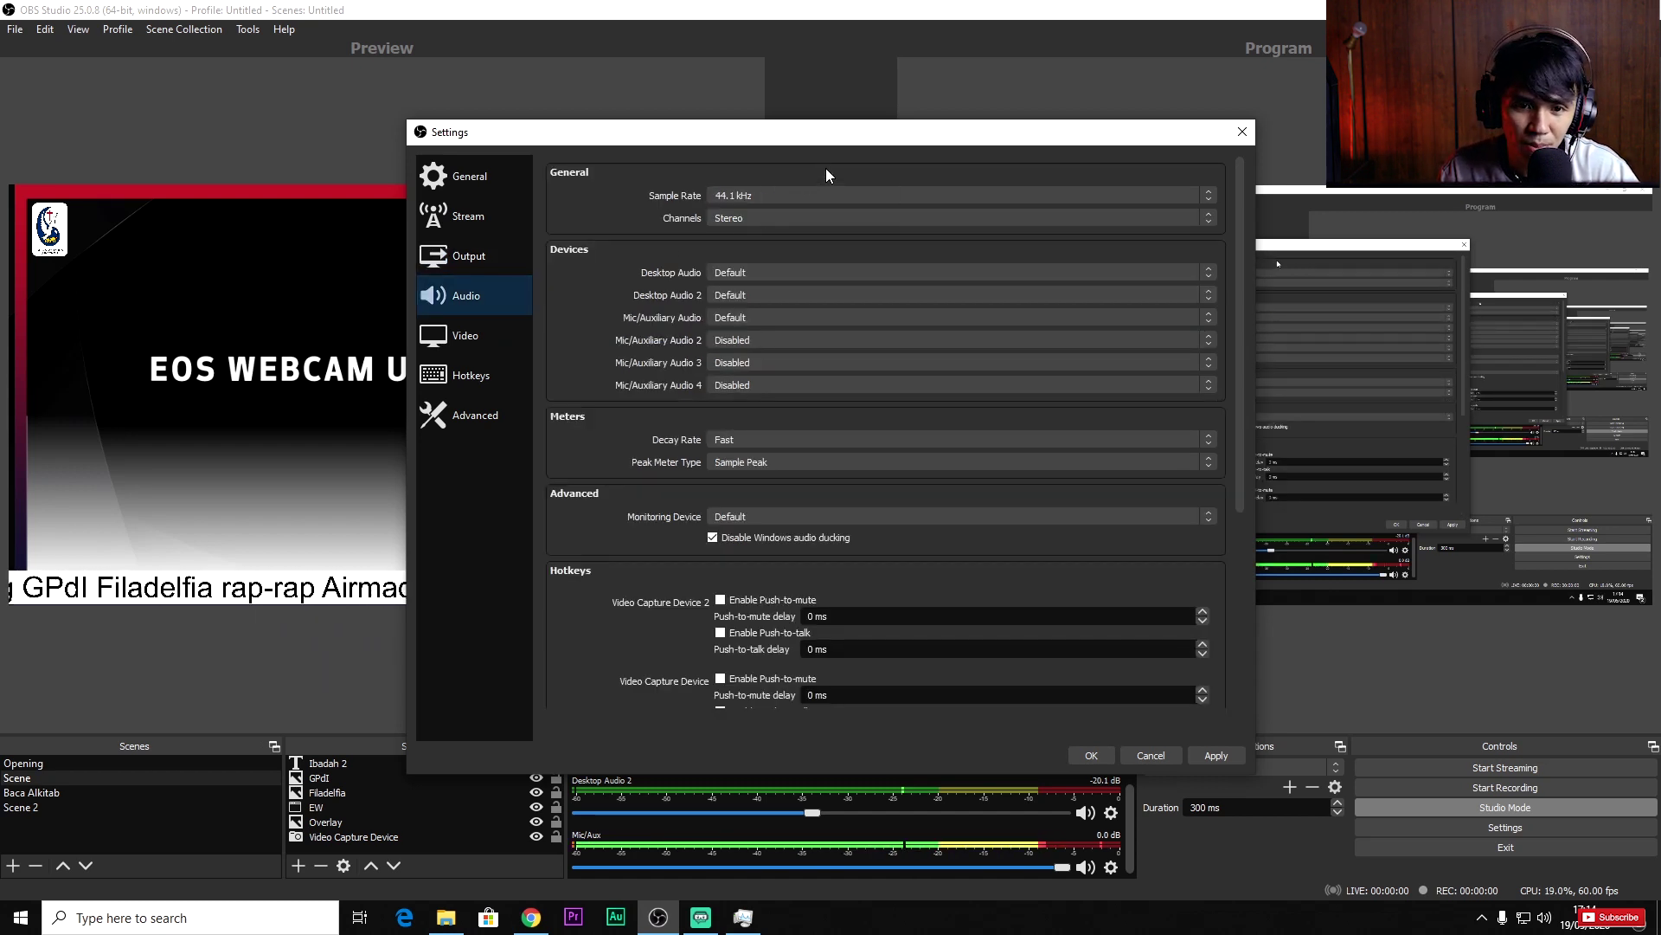
click(481, 343)
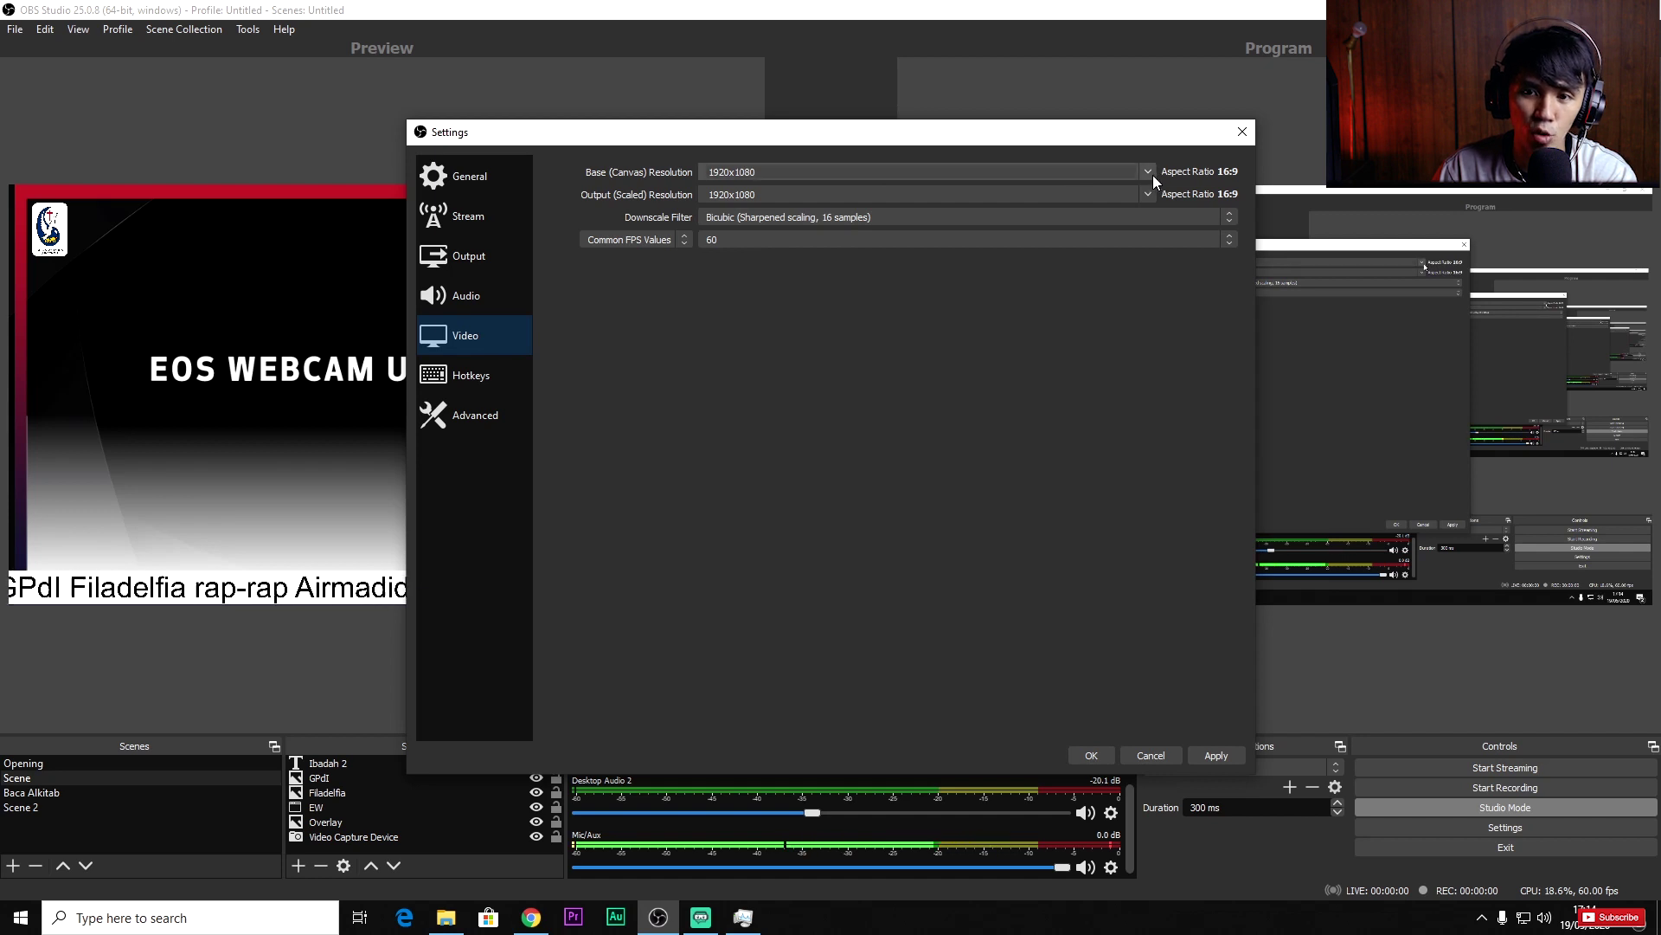
click(1149, 172)
click(830, 319)
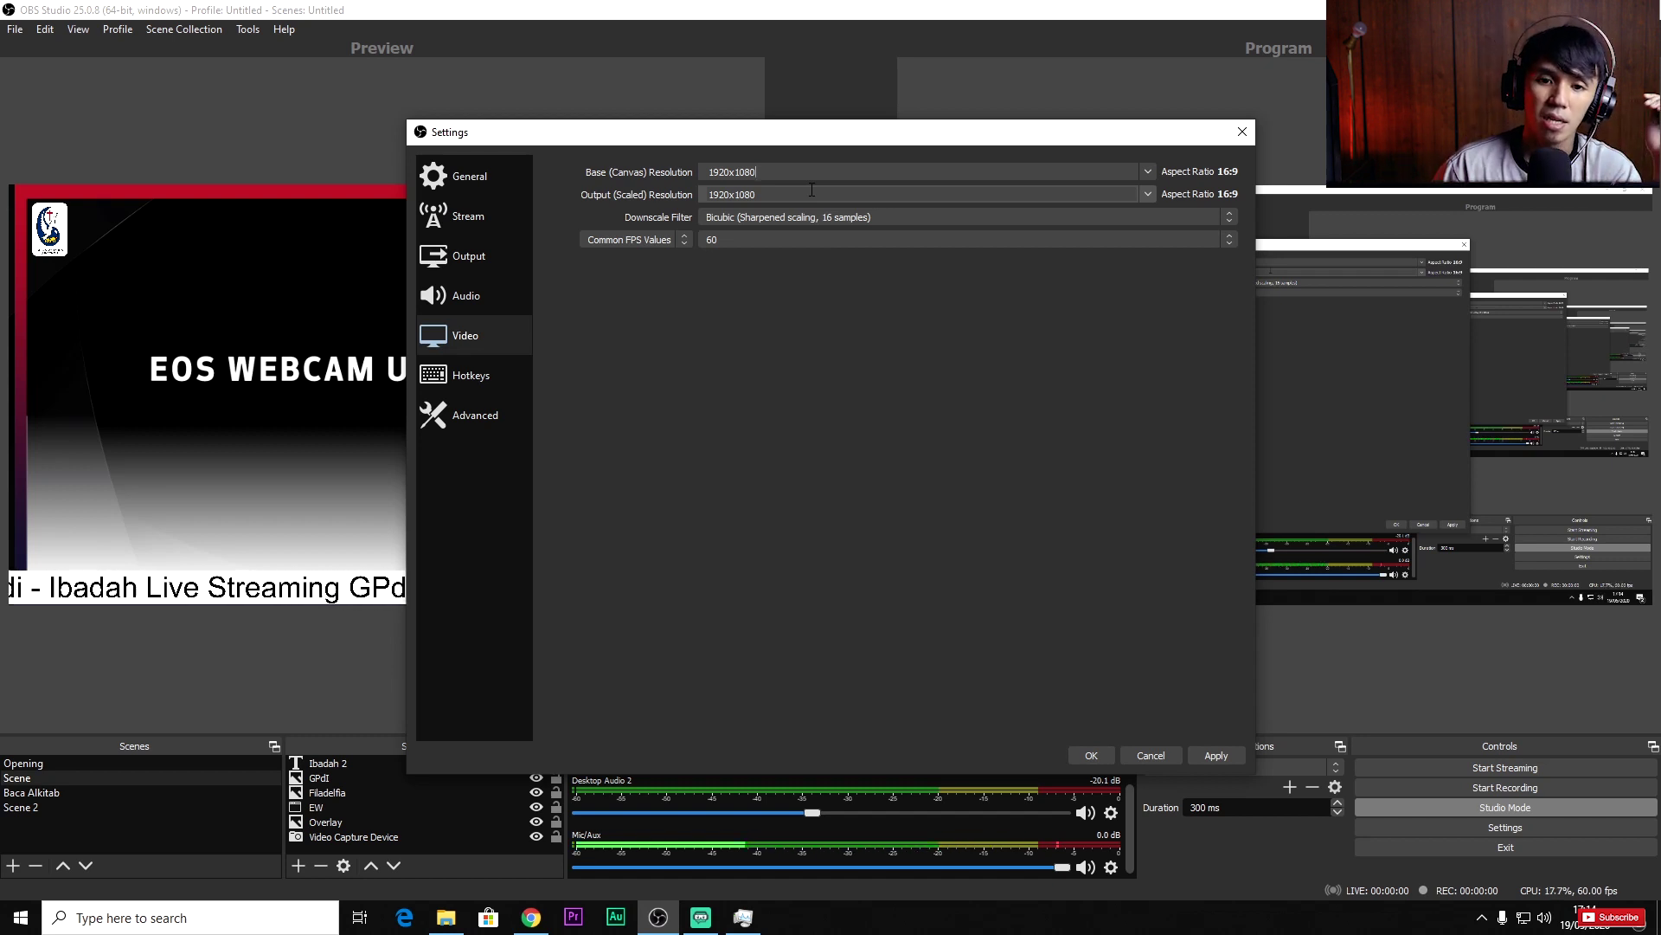
click(1149, 192)
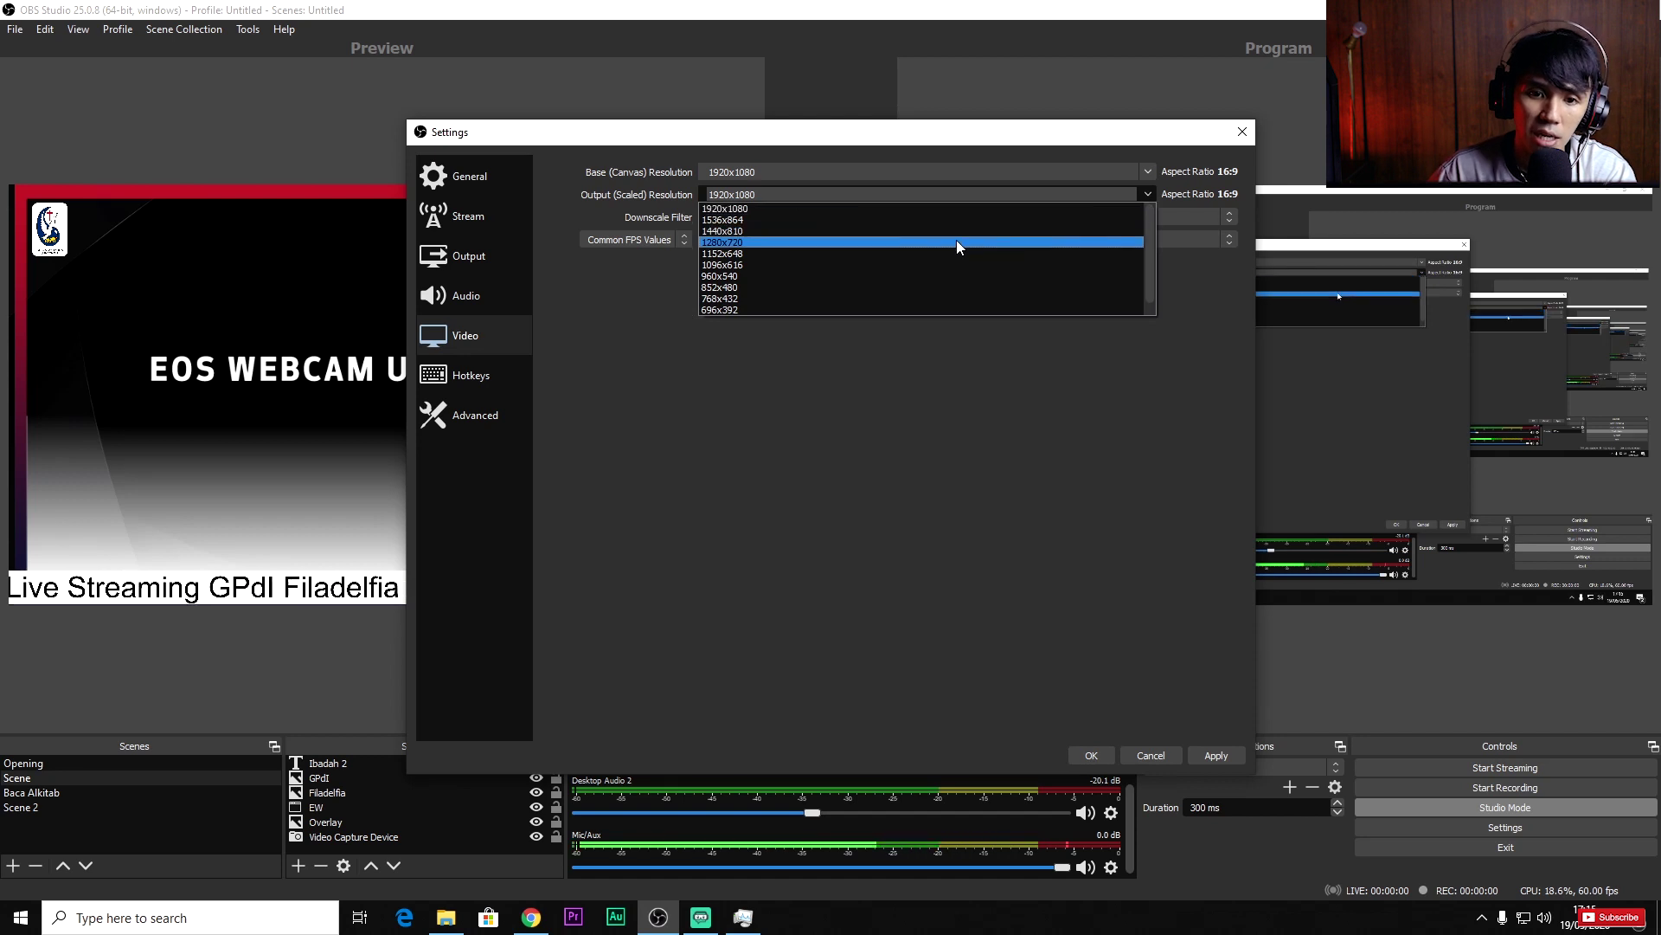
click(891, 241)
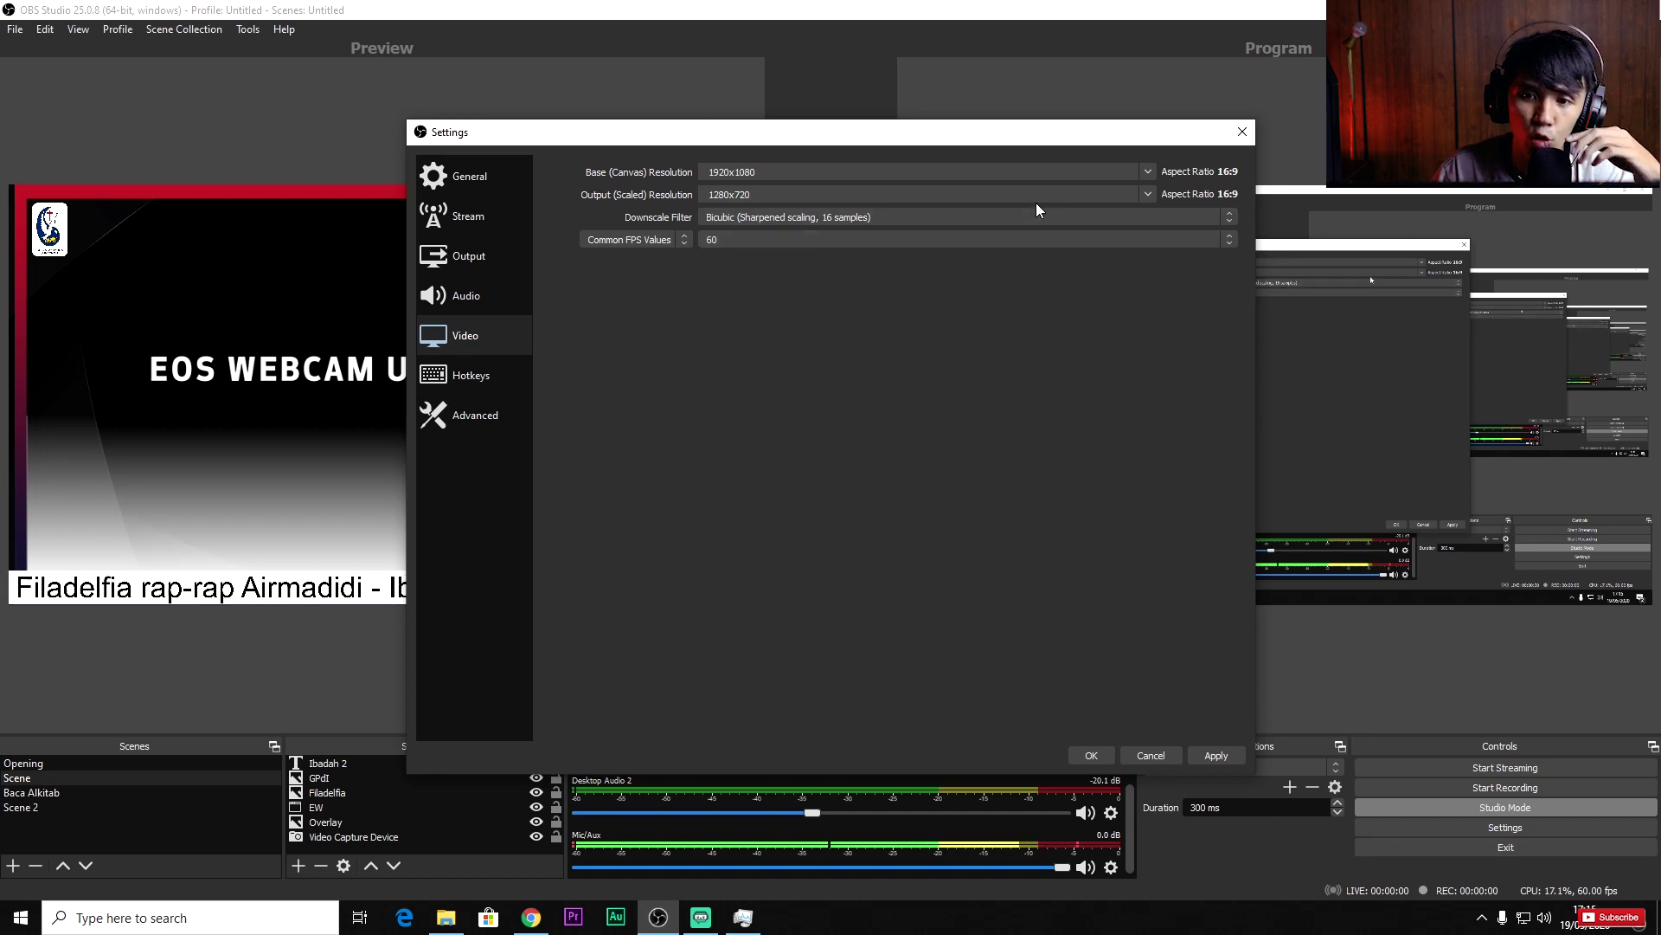
click(1148, 194)
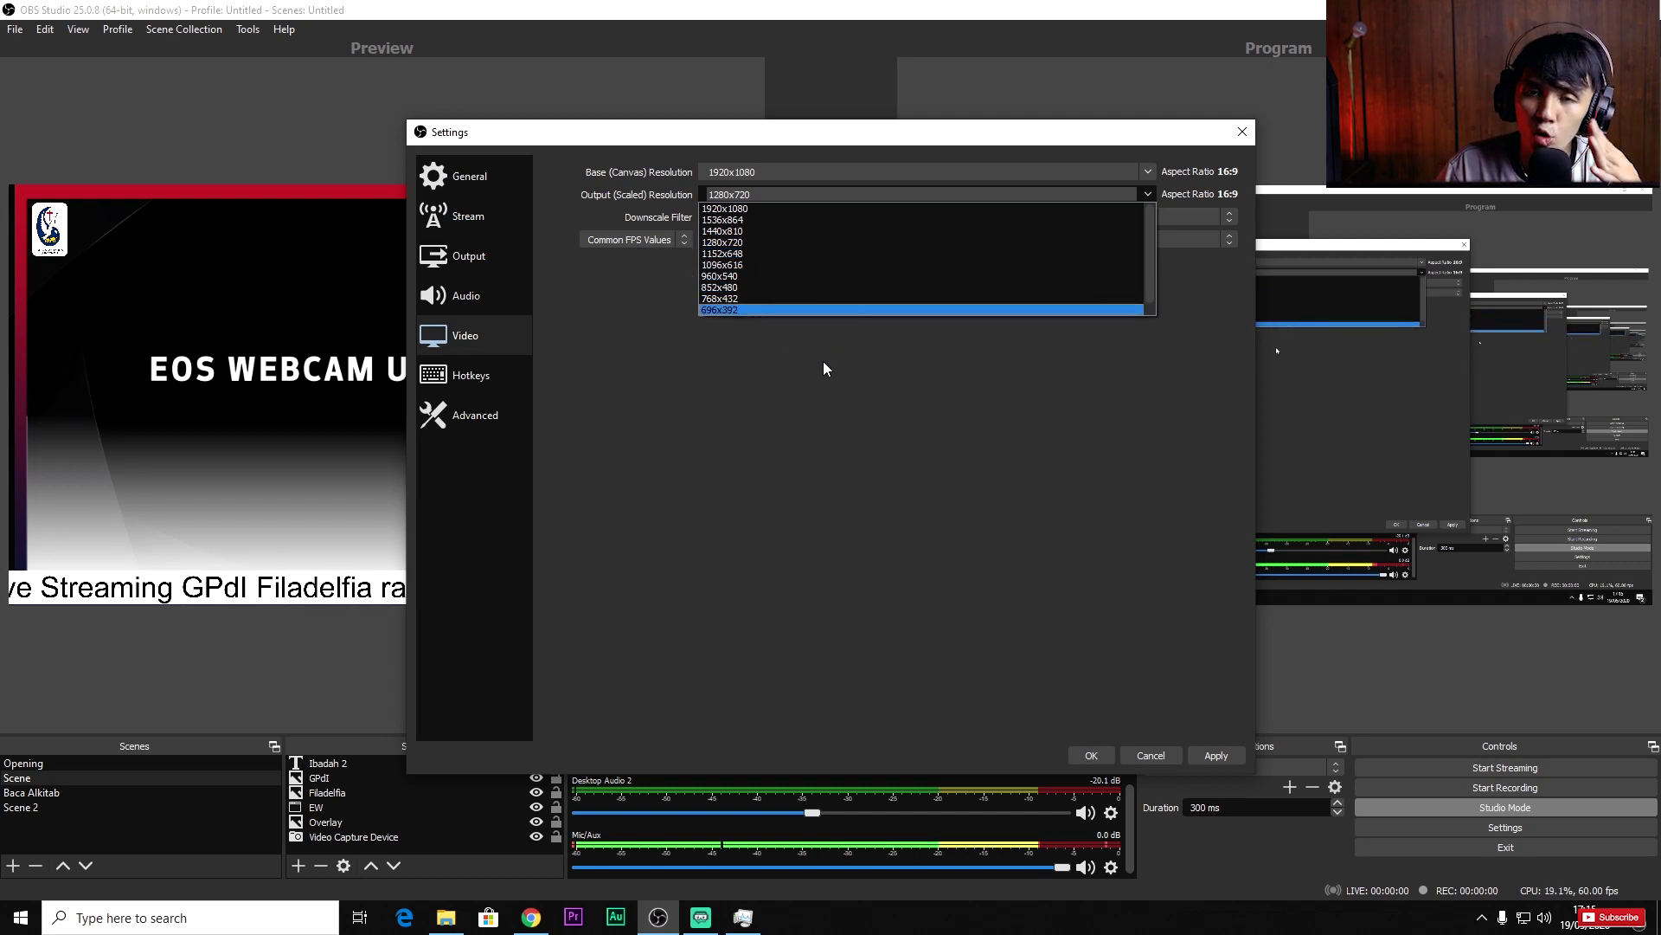
click(796, 418)
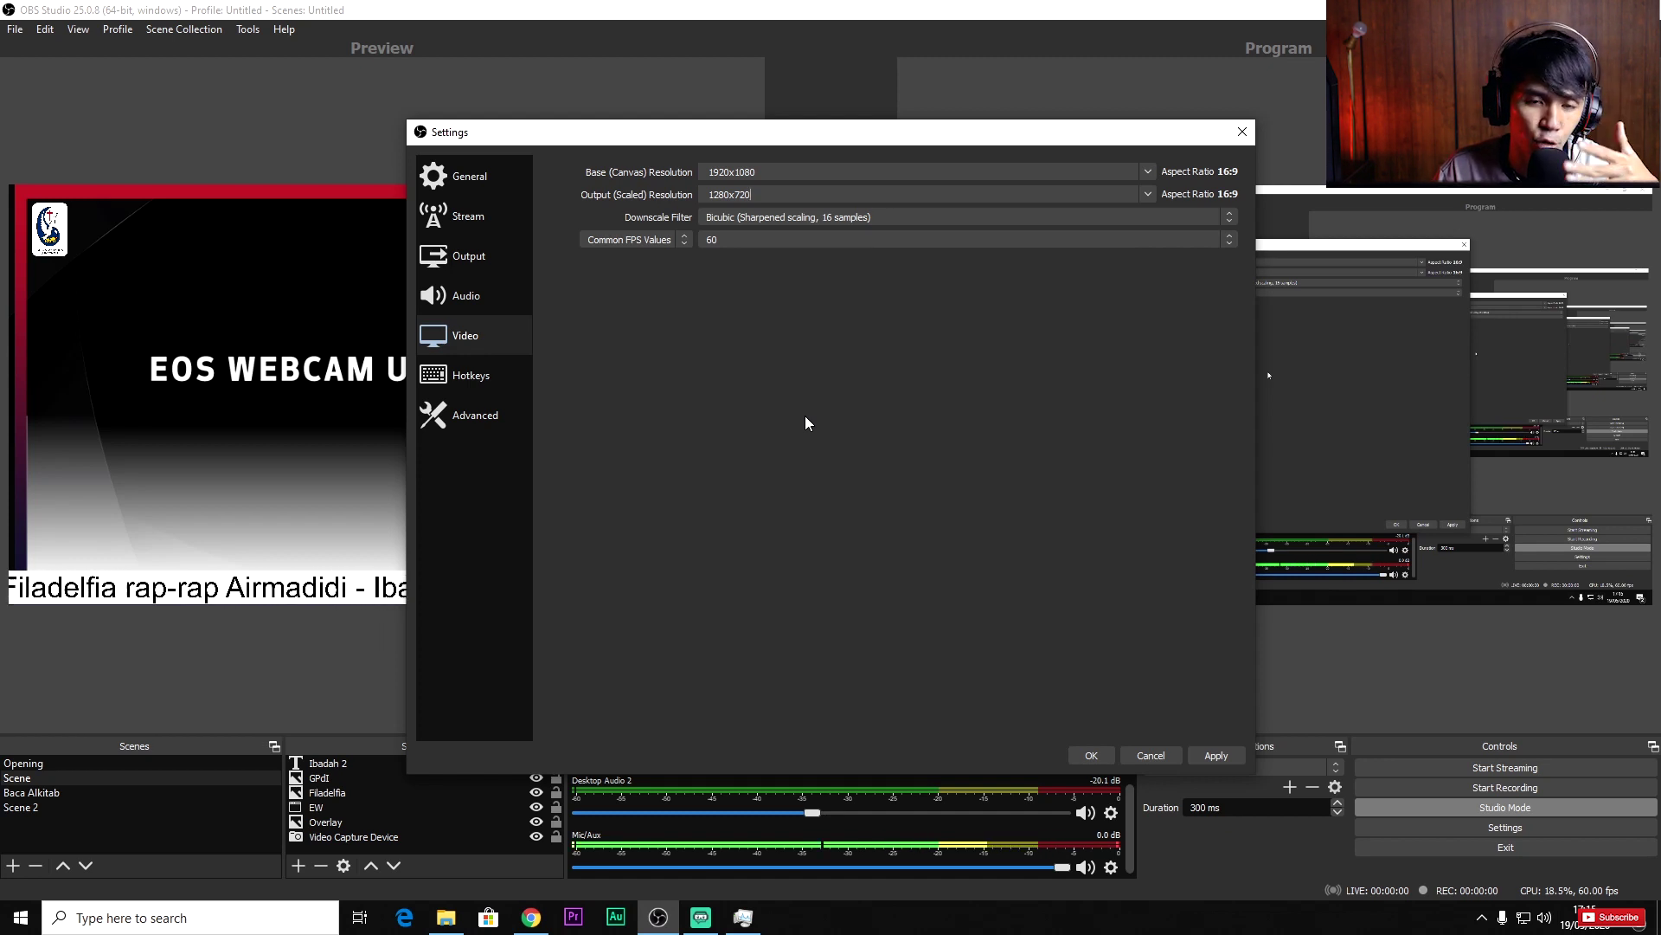
- Try 24 NTSC as the common FPS value for the video and settle on 30
click(1028, 242)
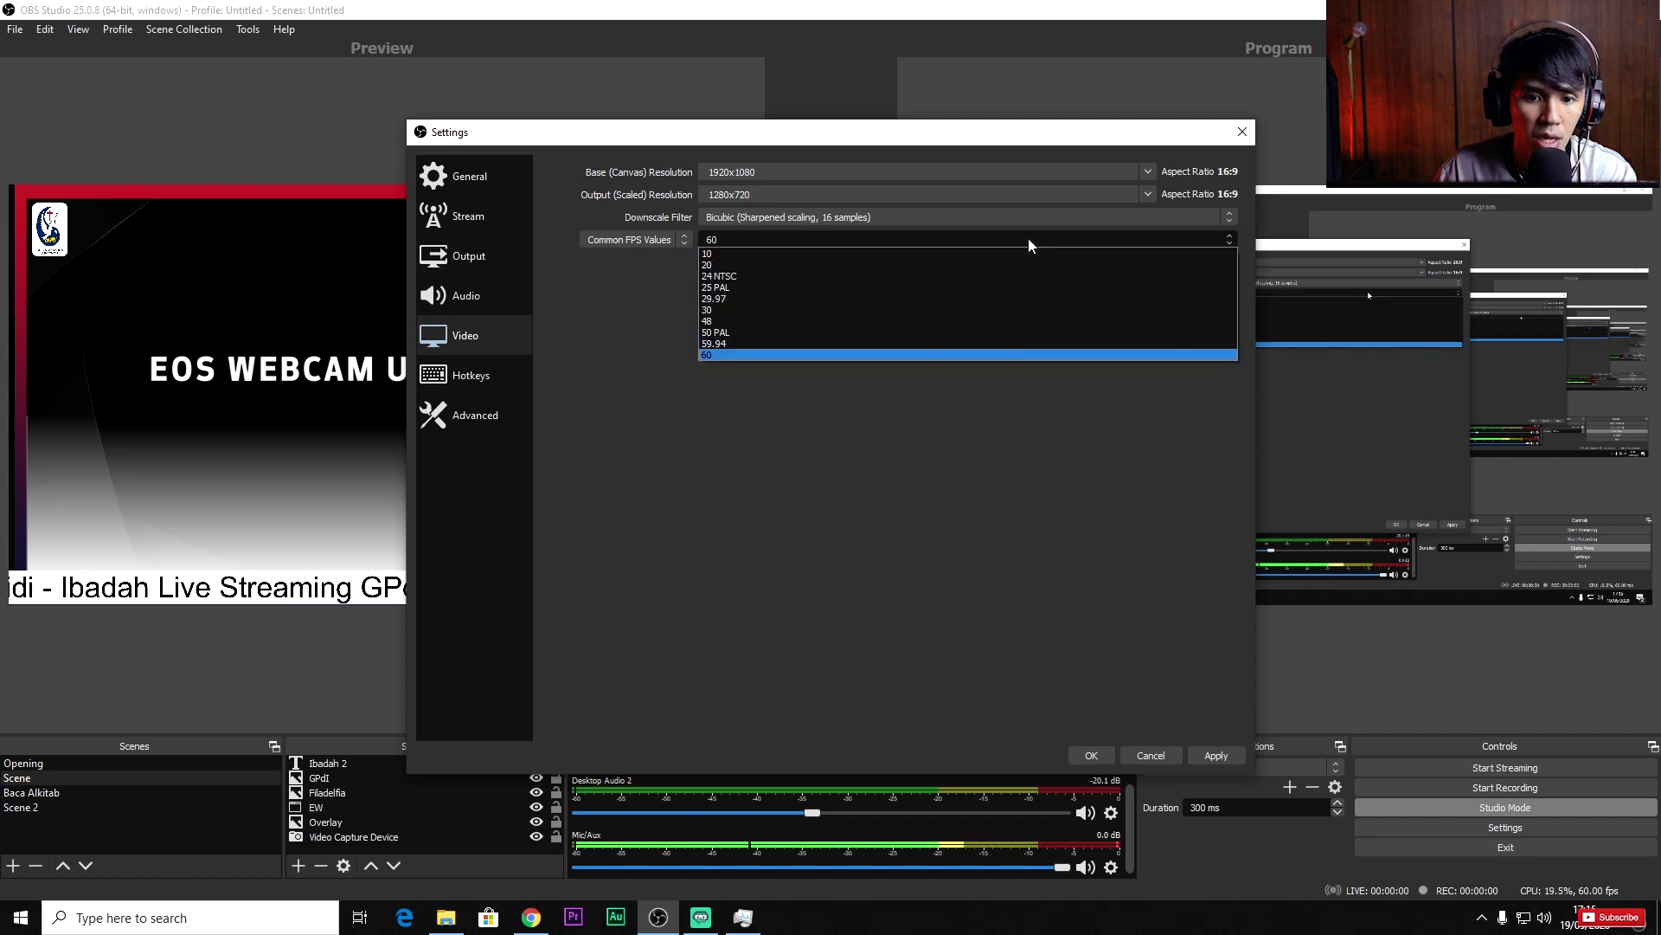
click(948, 321)
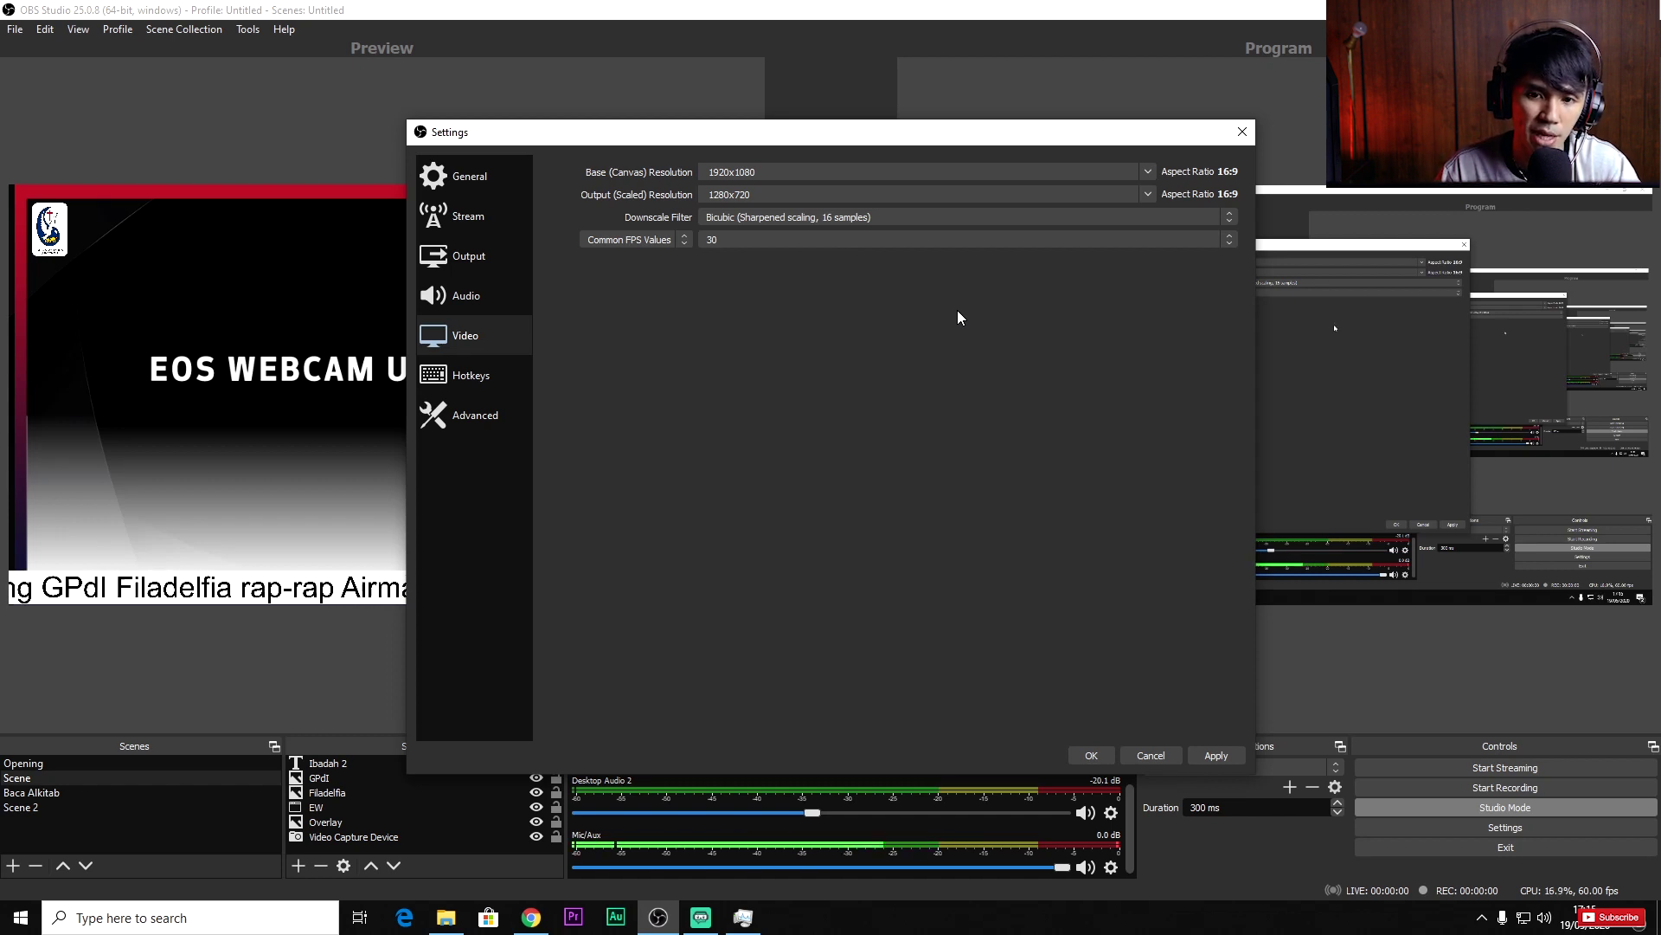
click(969, 243)
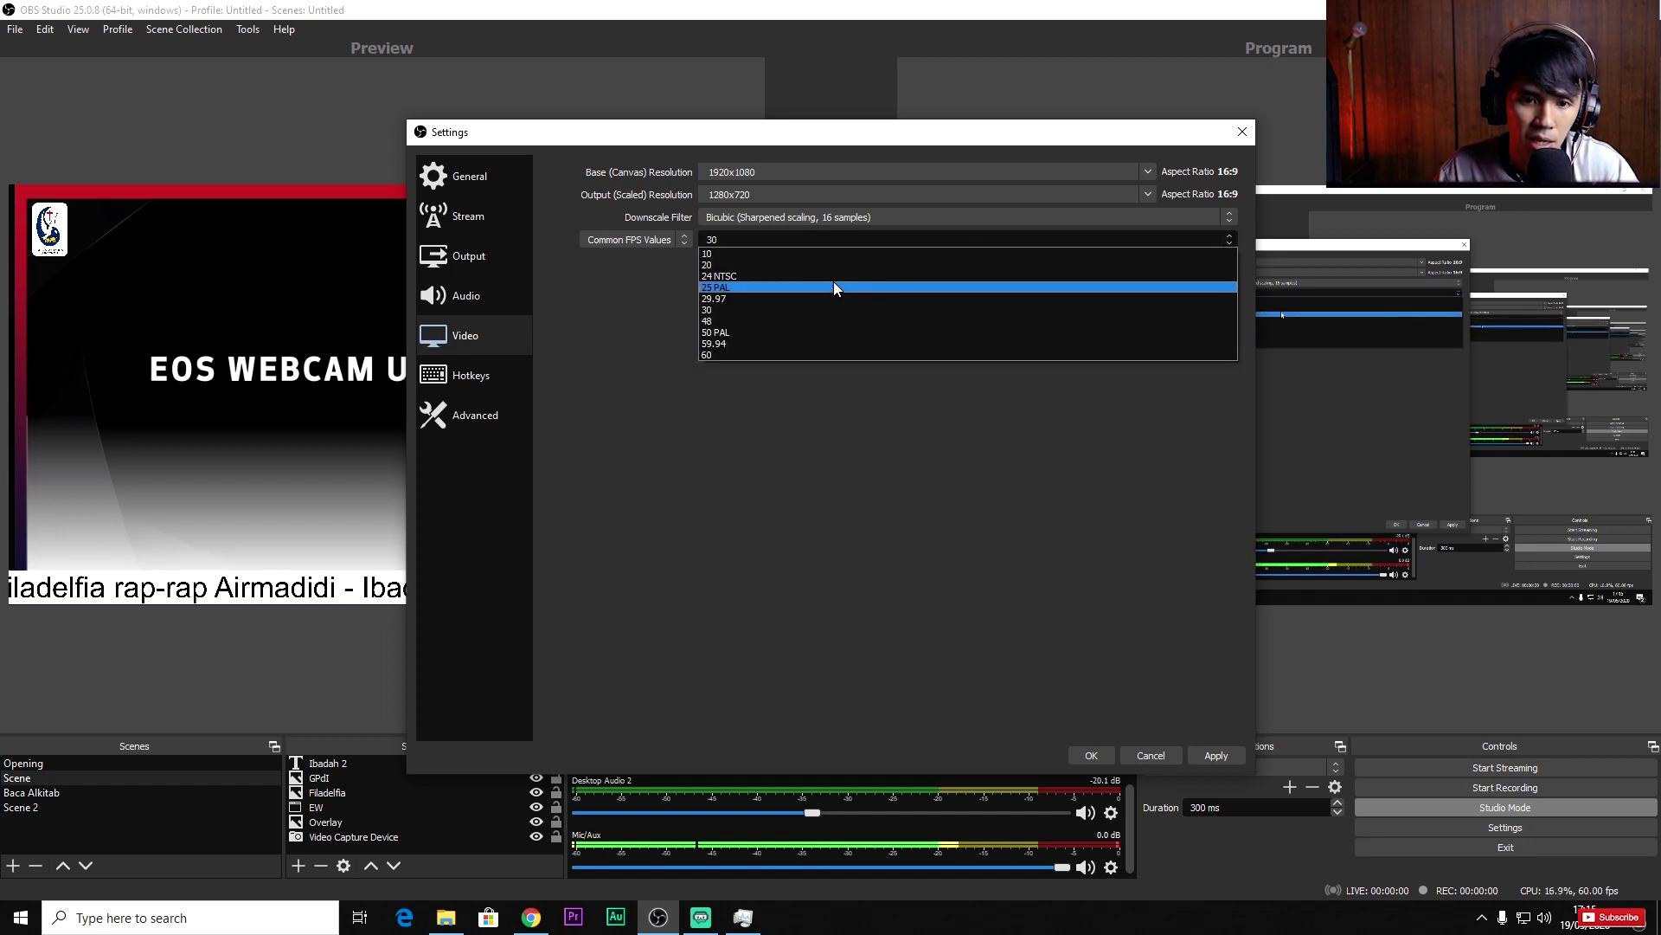
click(833, 283)
click(840, 236)
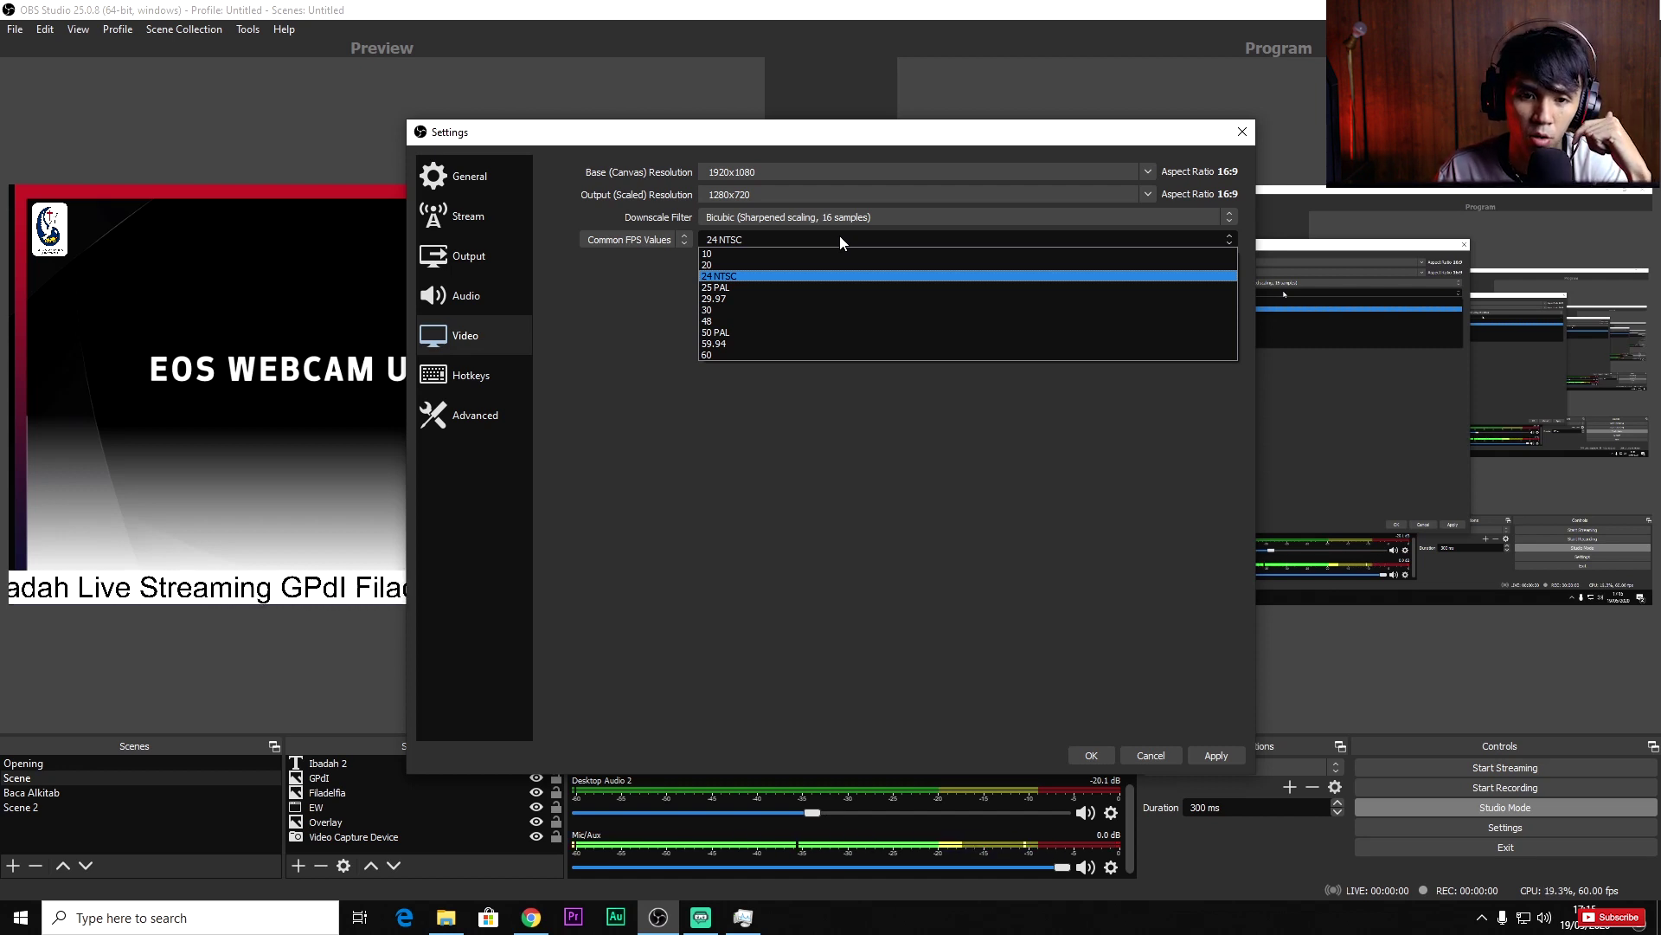
click(792, 309)
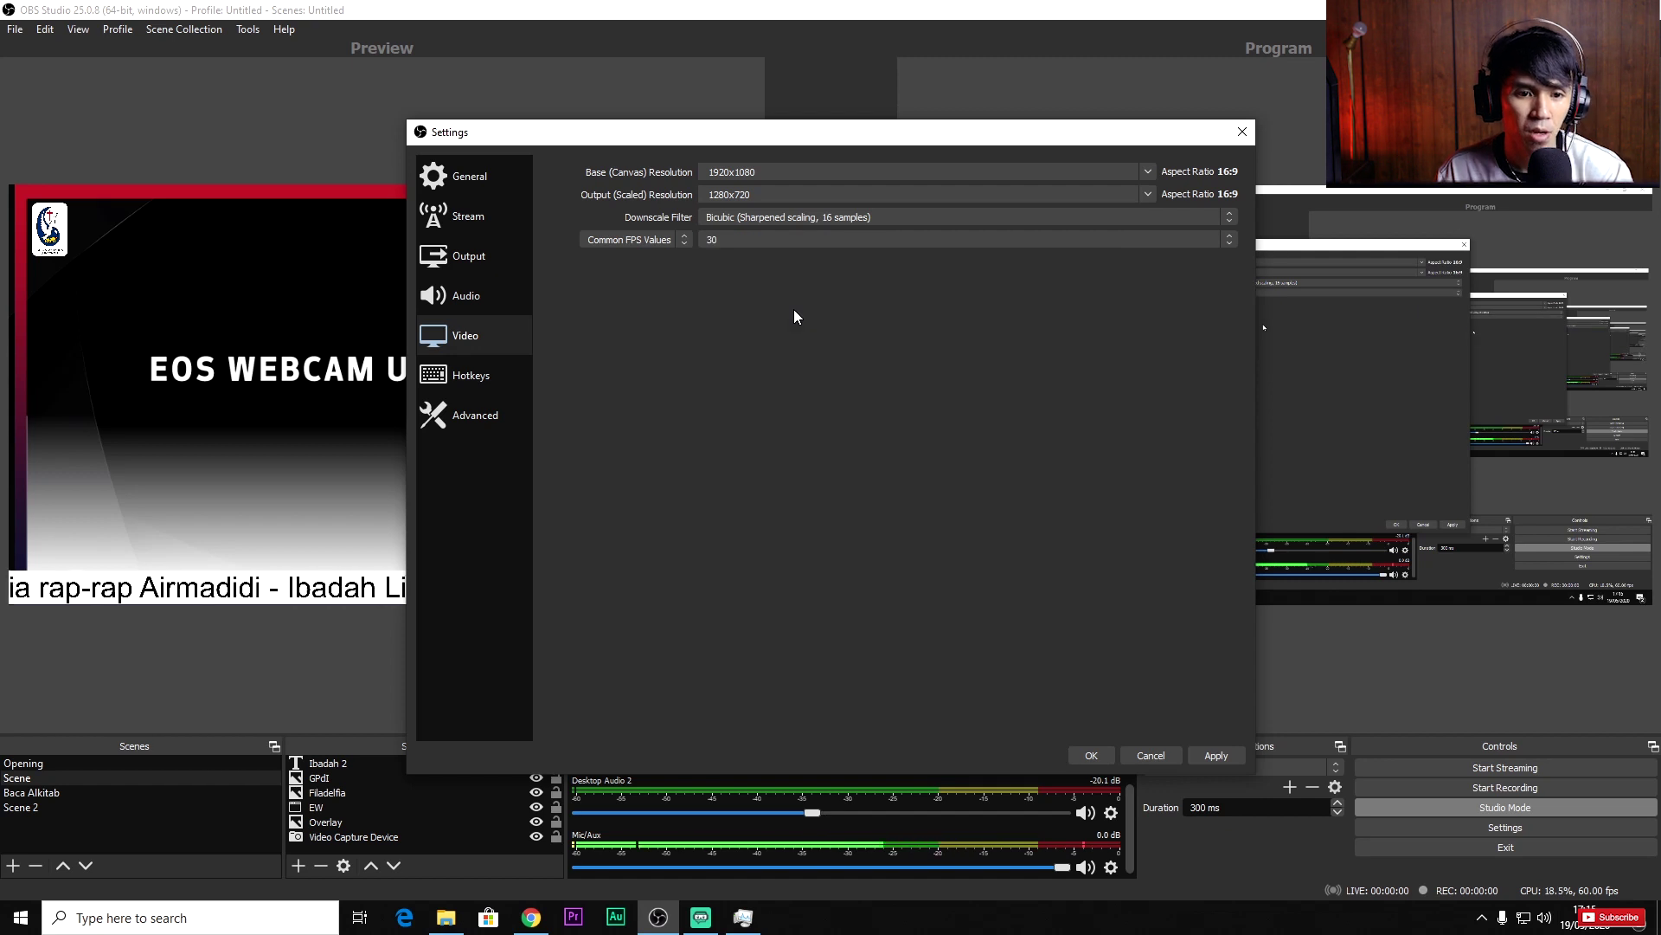
- Review the hotkeys and advanced settings, and save all settings changes
click(486, 379)
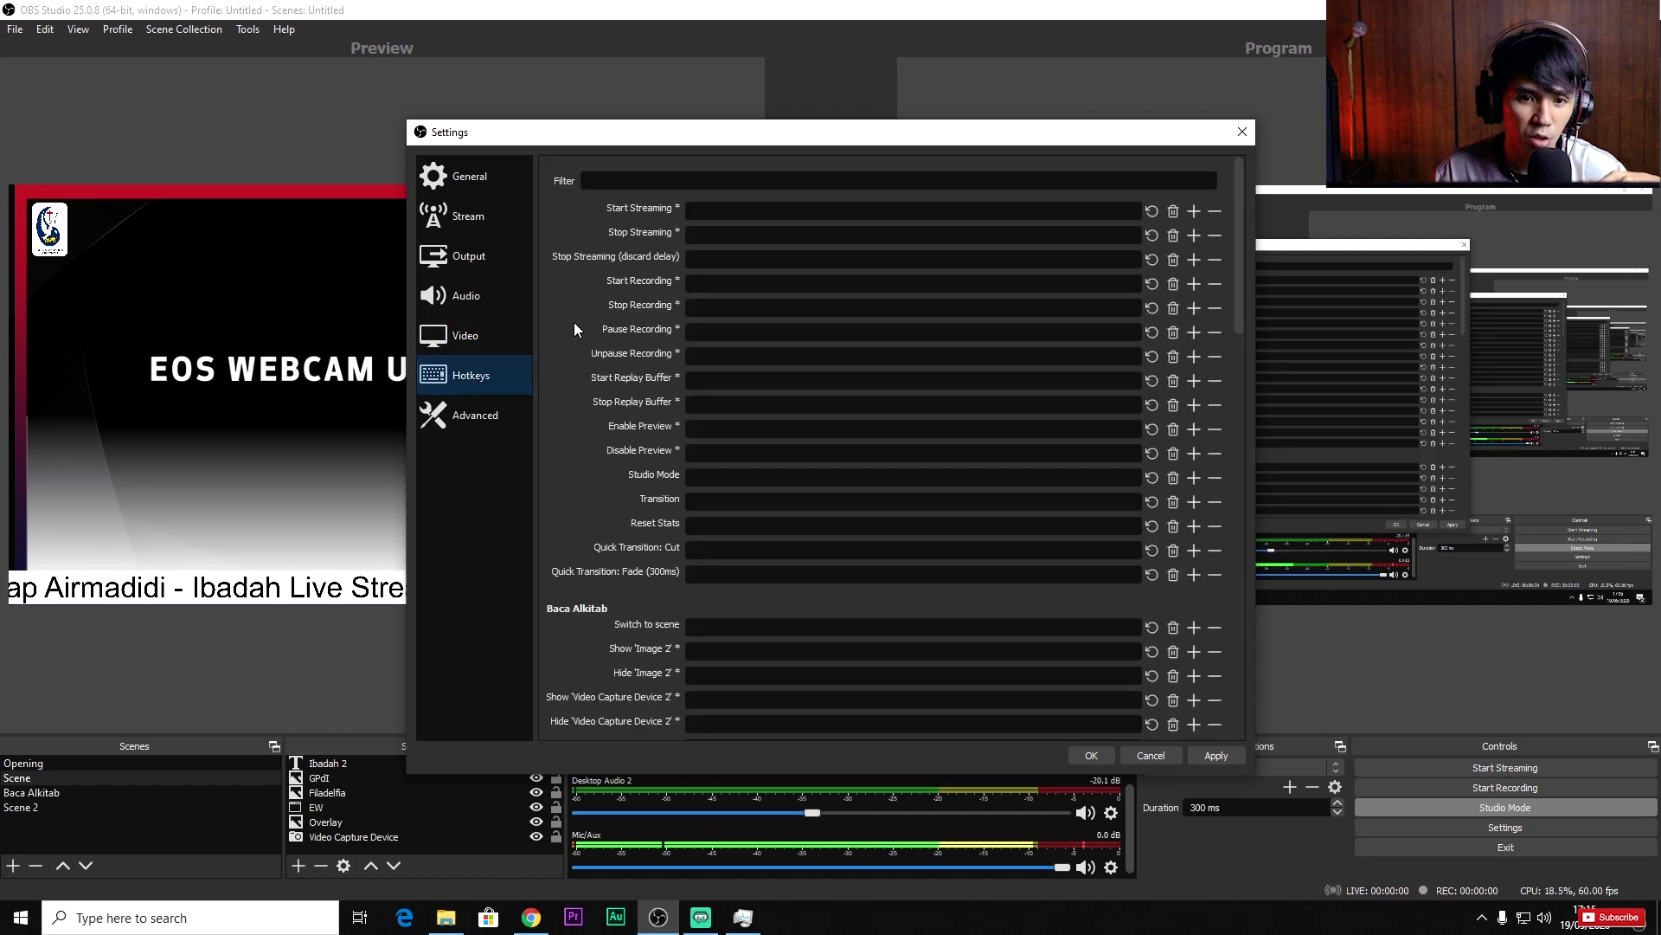
click(481, 414)
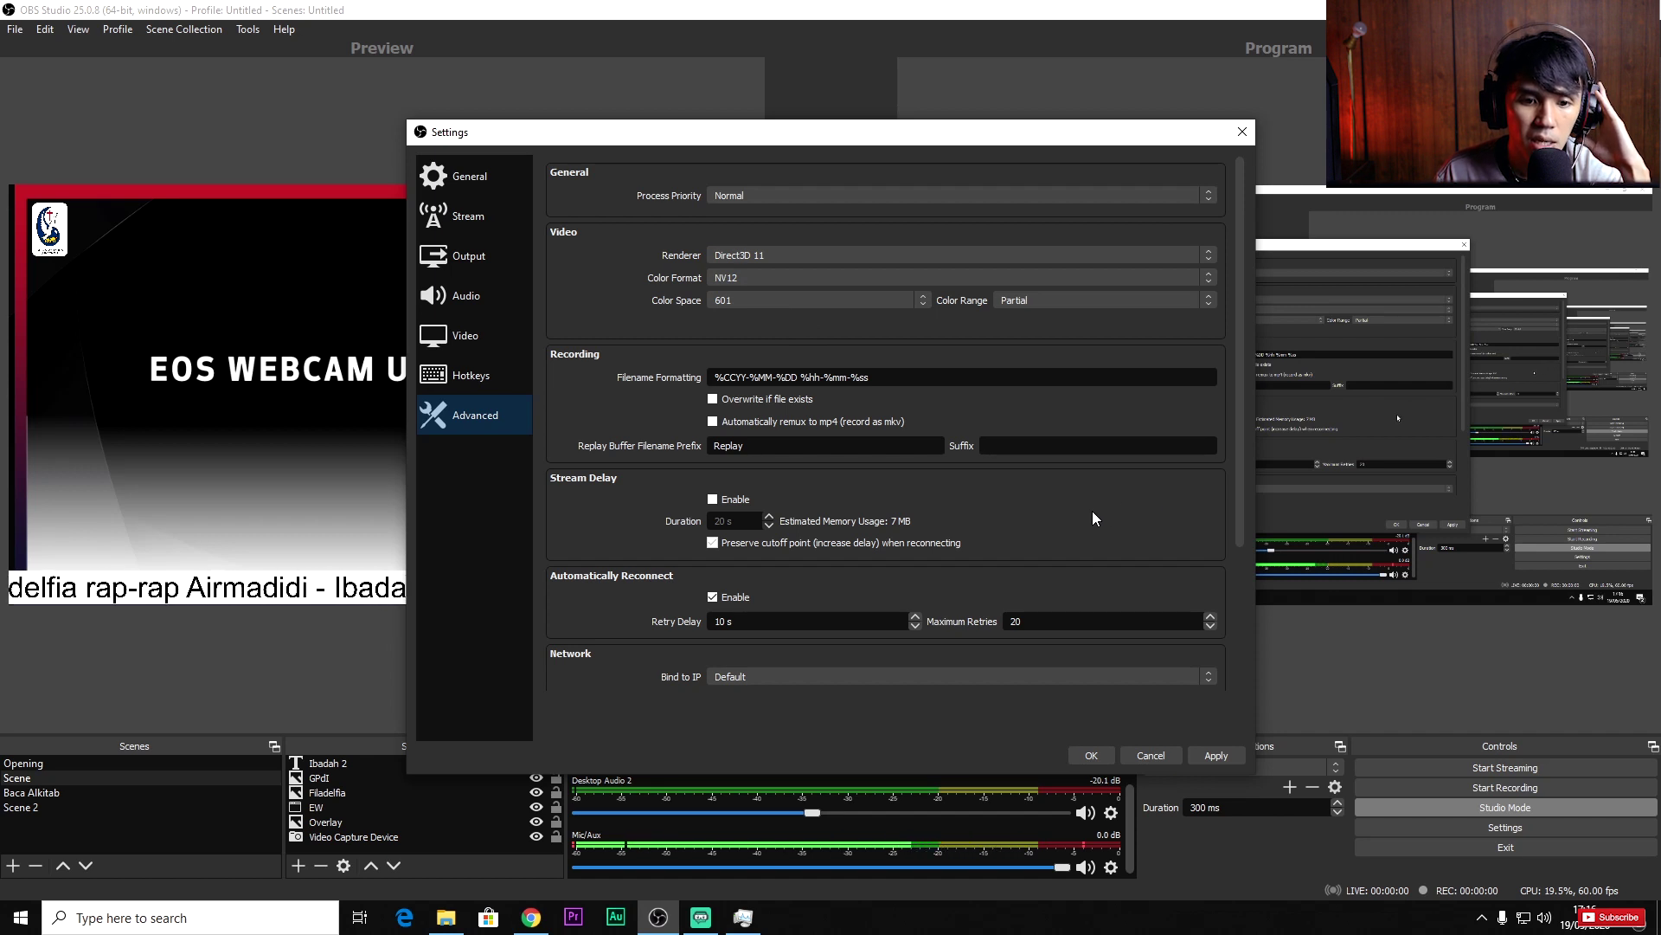
scroll(1098, 515, down, 2)
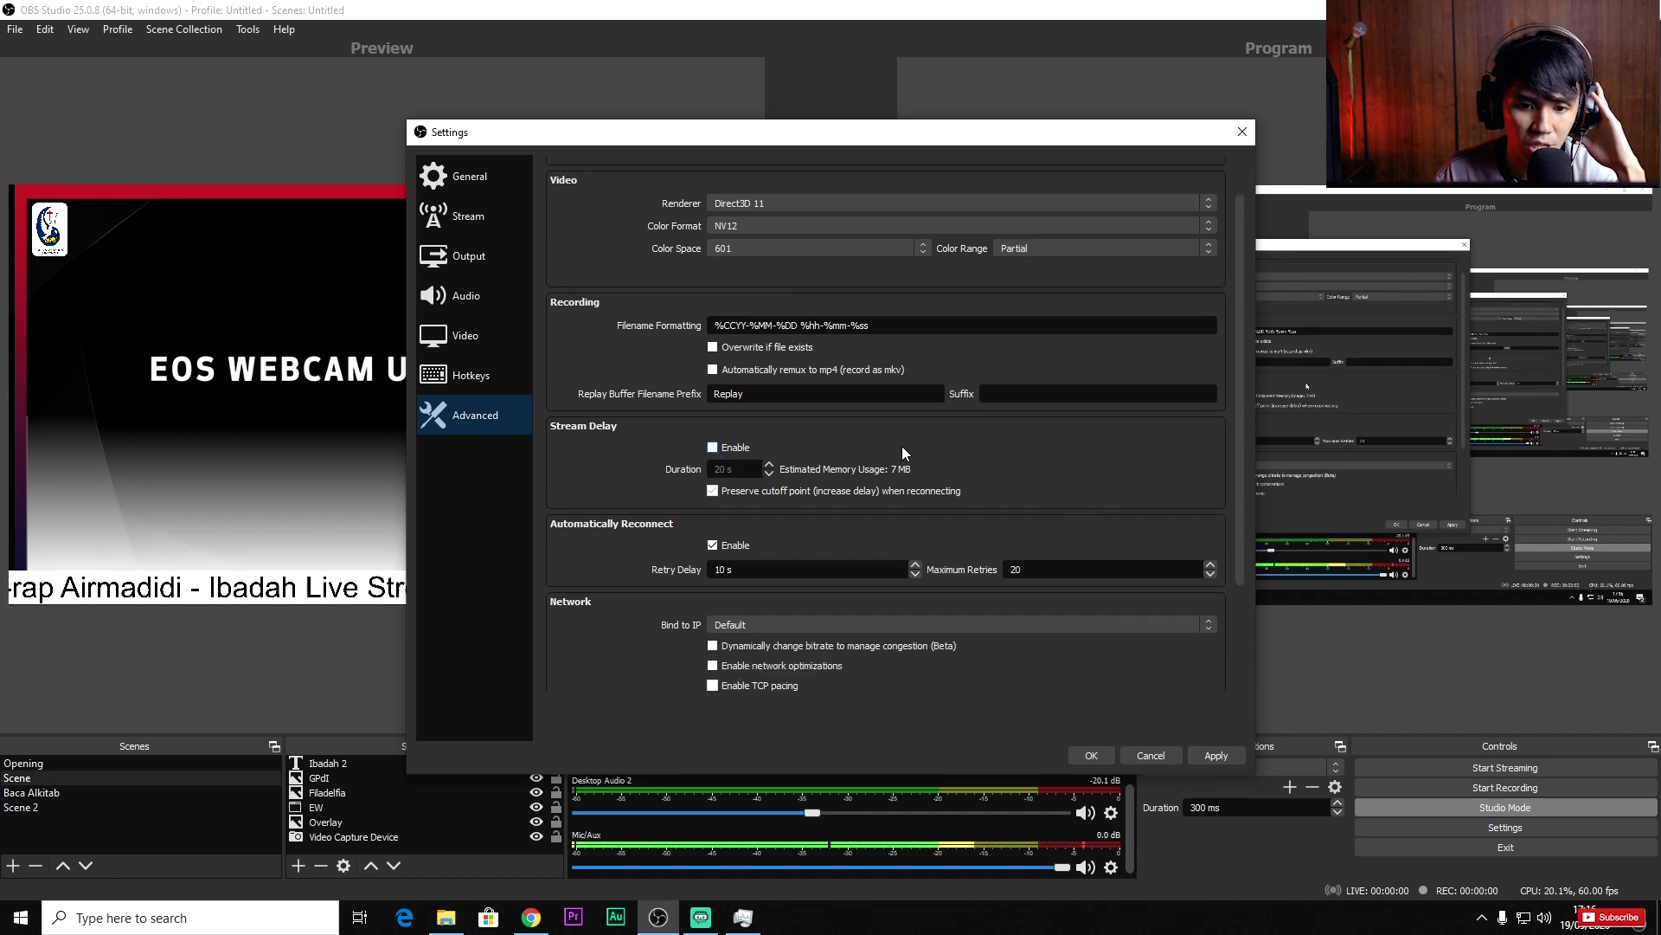
scroll(1098, 484, down, 3)
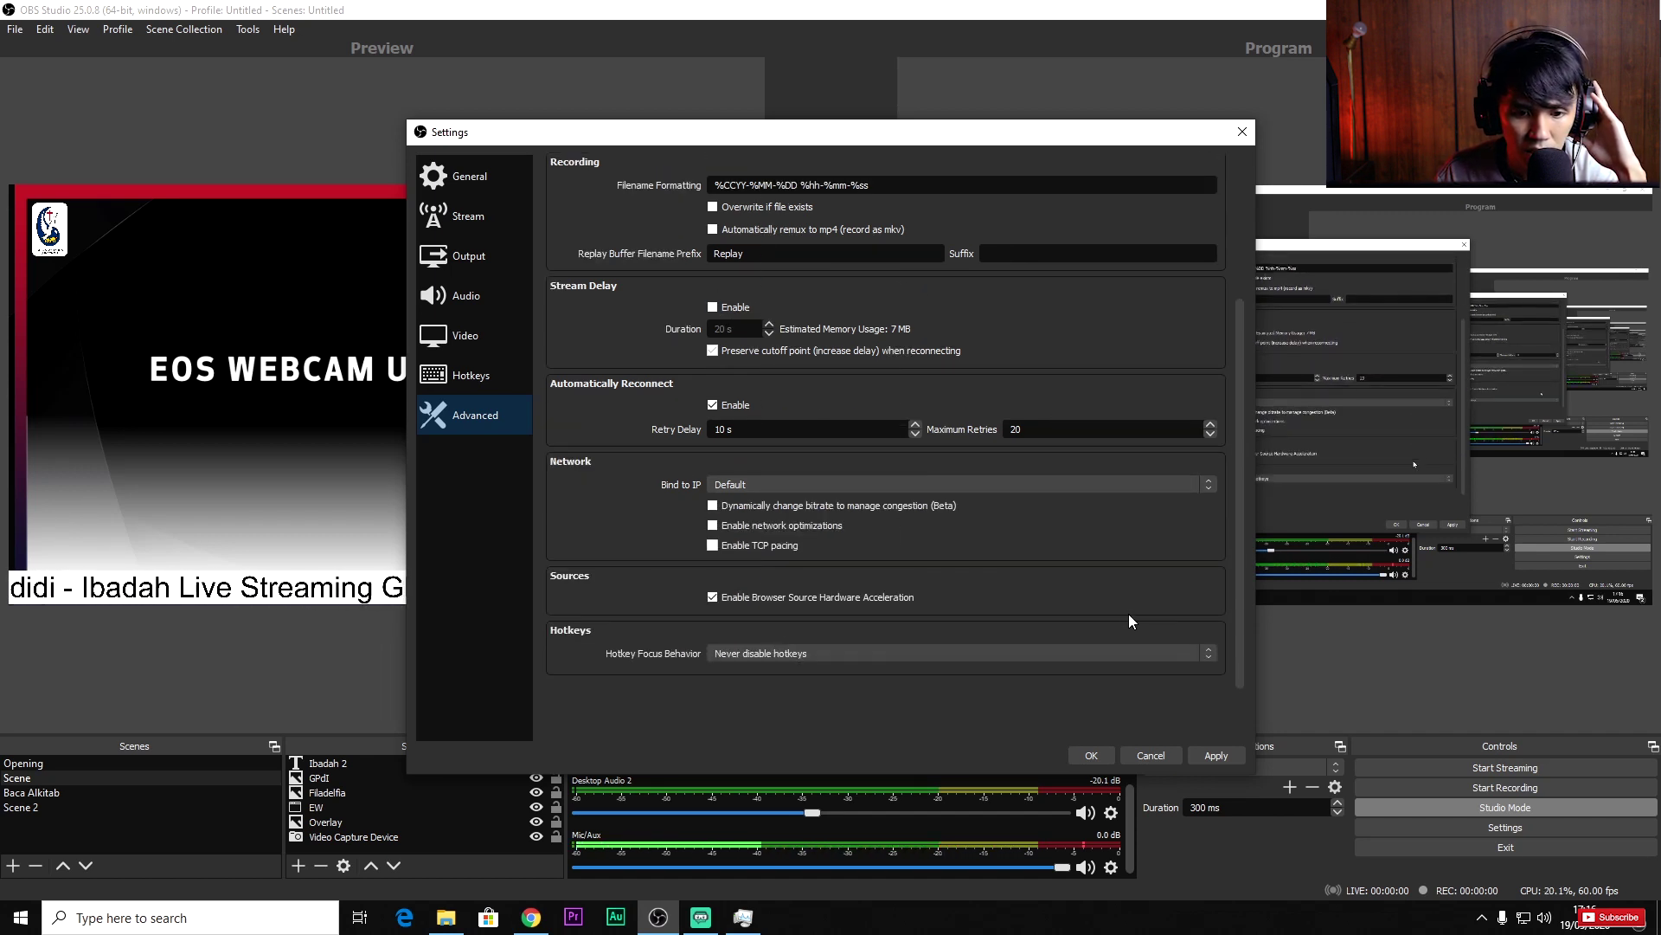
scroll(1123, 599, up, 3)
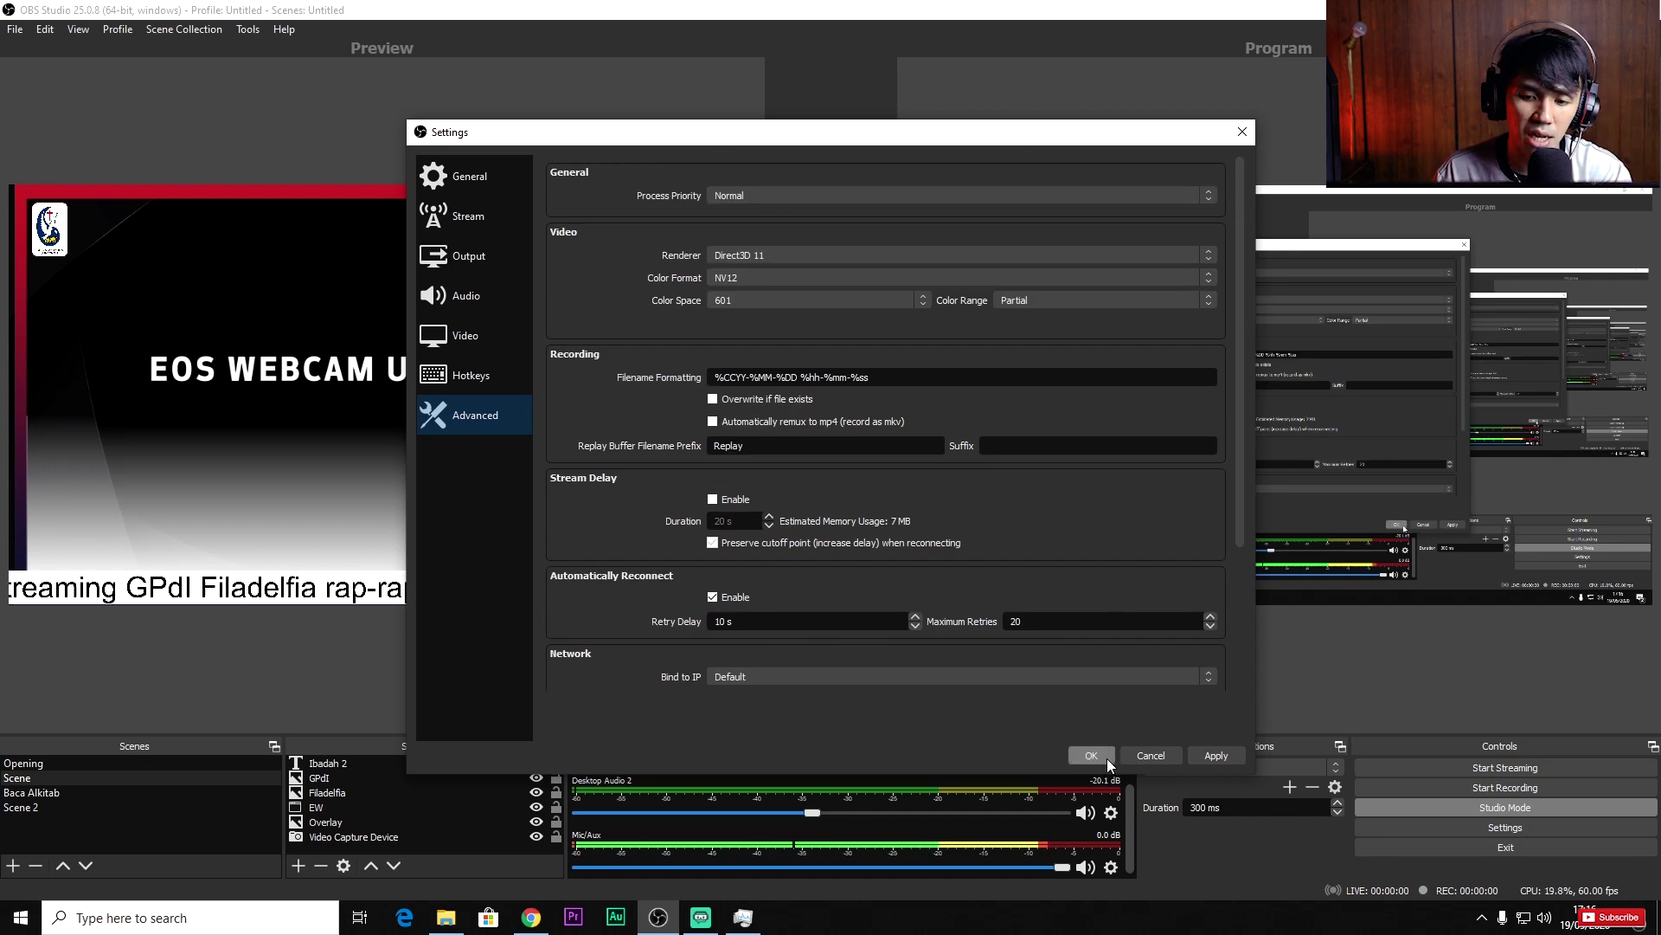
click(1076, 750)
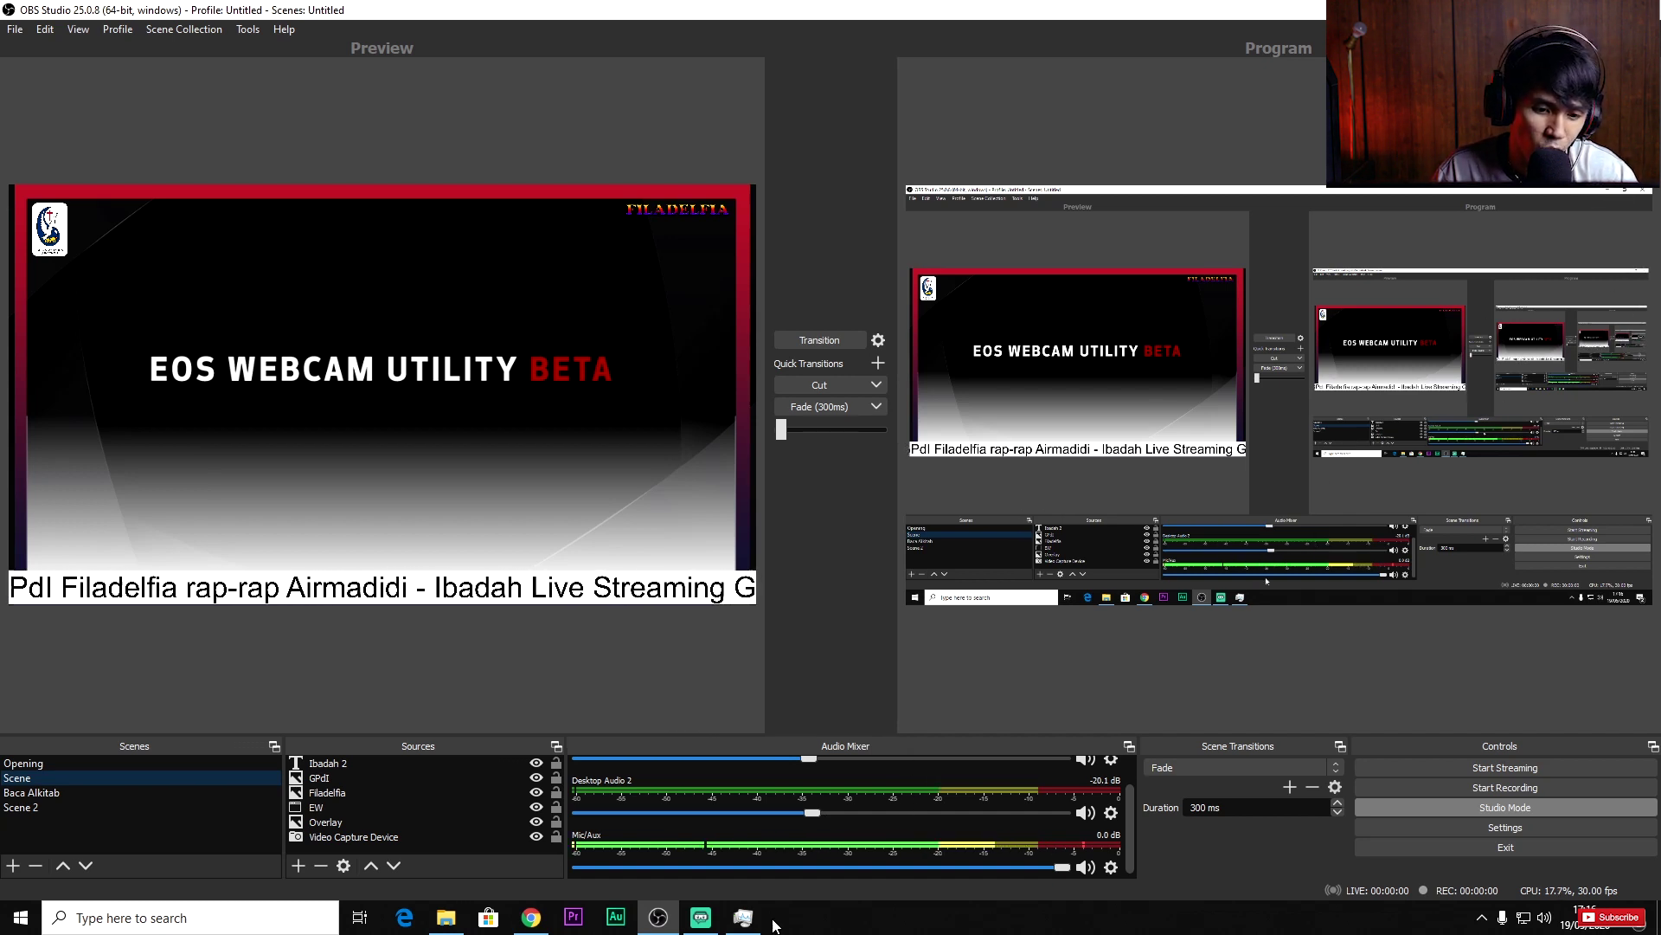
- Switch to Chrome, search Google for speedtest and open the Speedtest by Ookla website
click(532, 916)
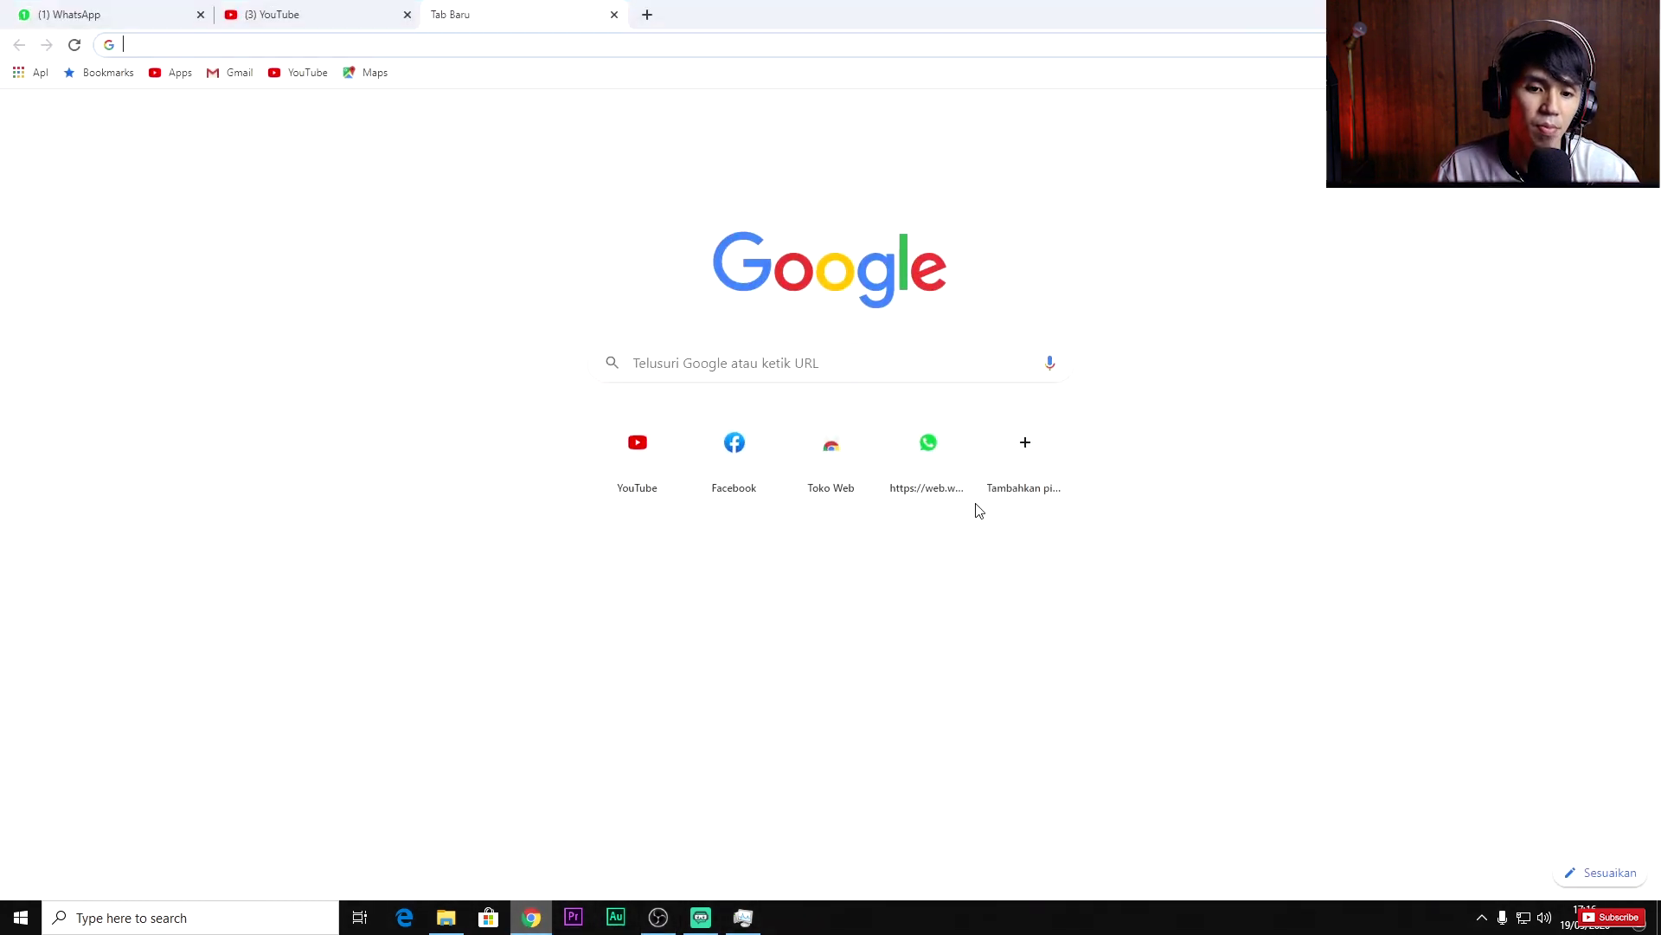
click(646, 53)
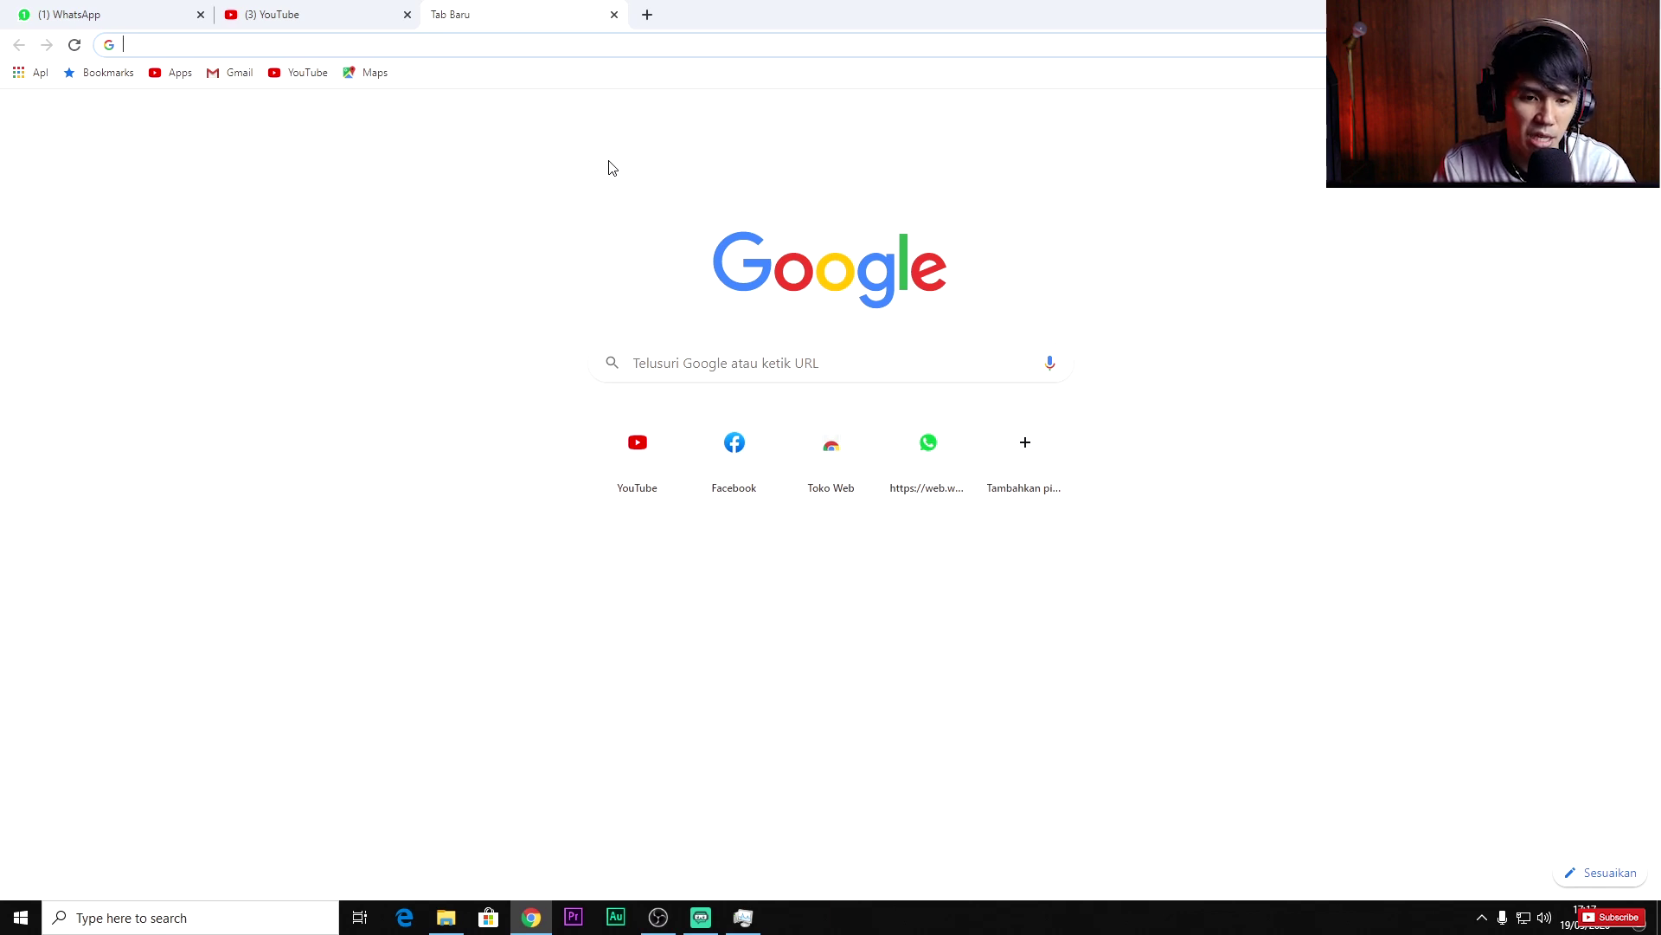
text(spped)
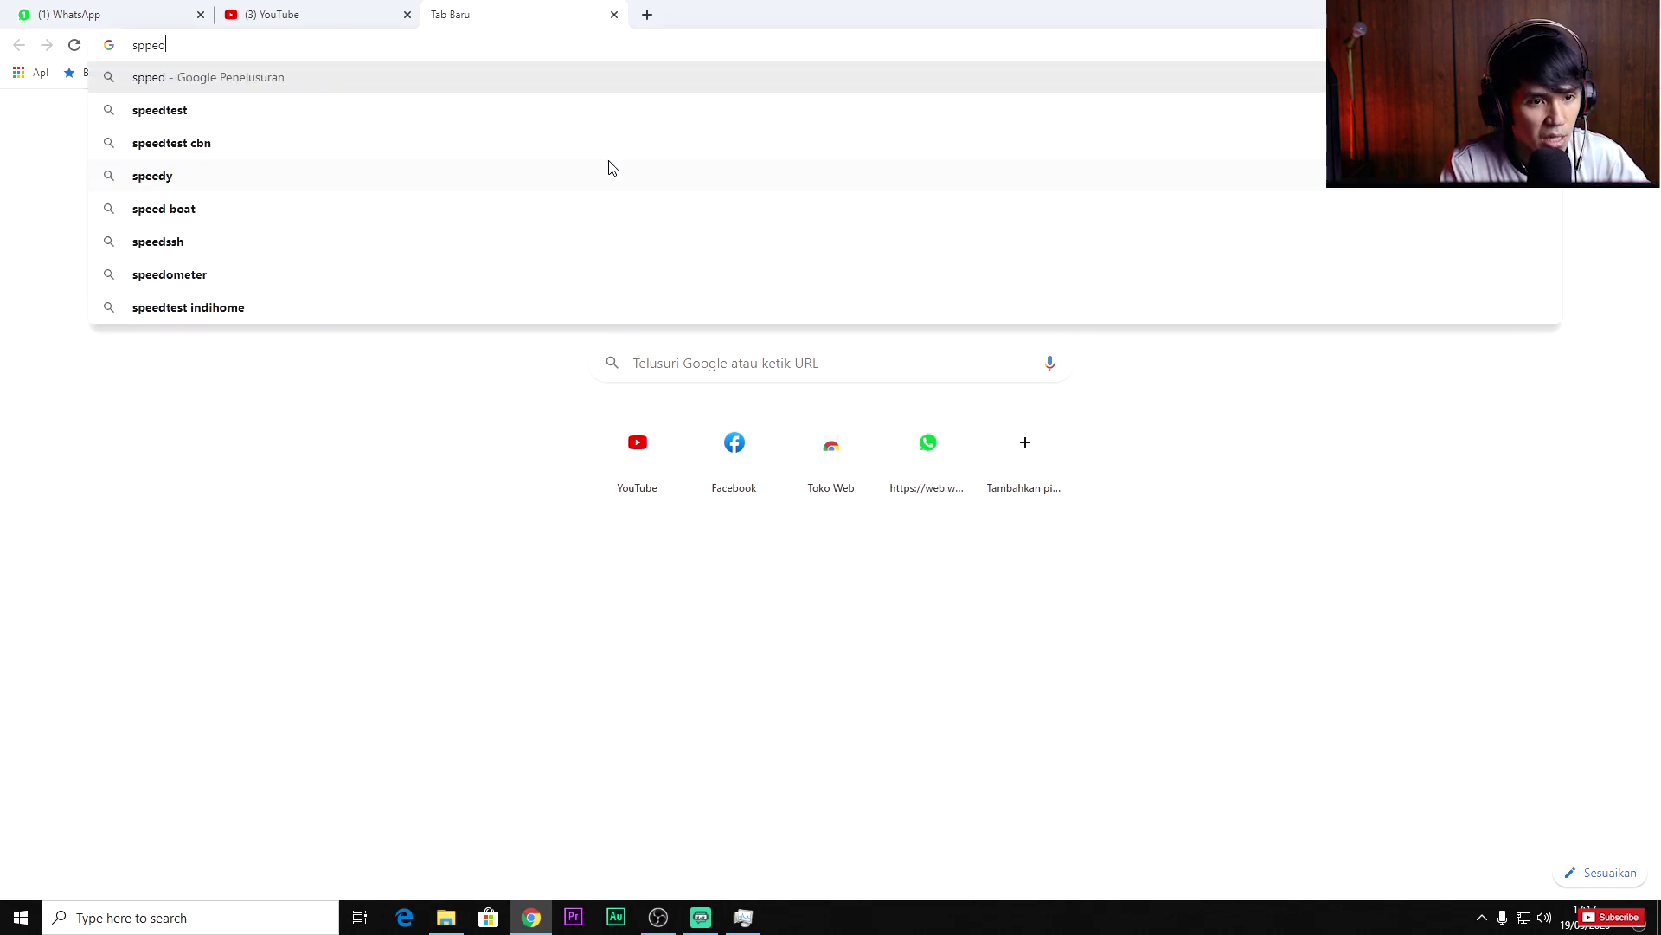
text(test)
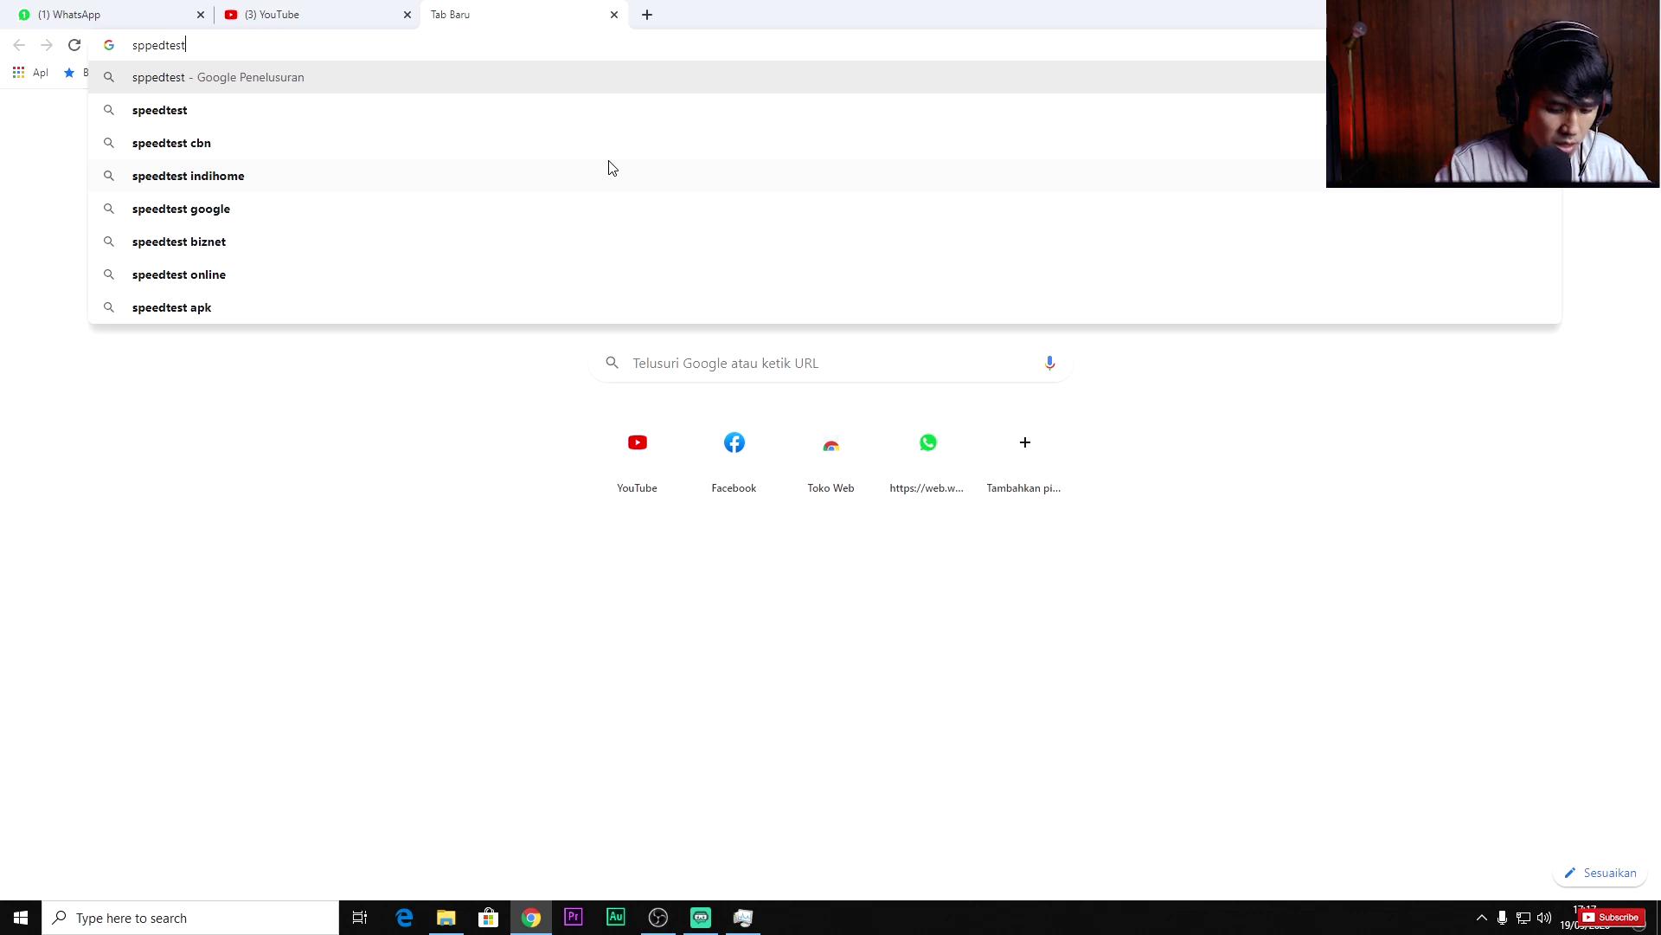
key(Return)
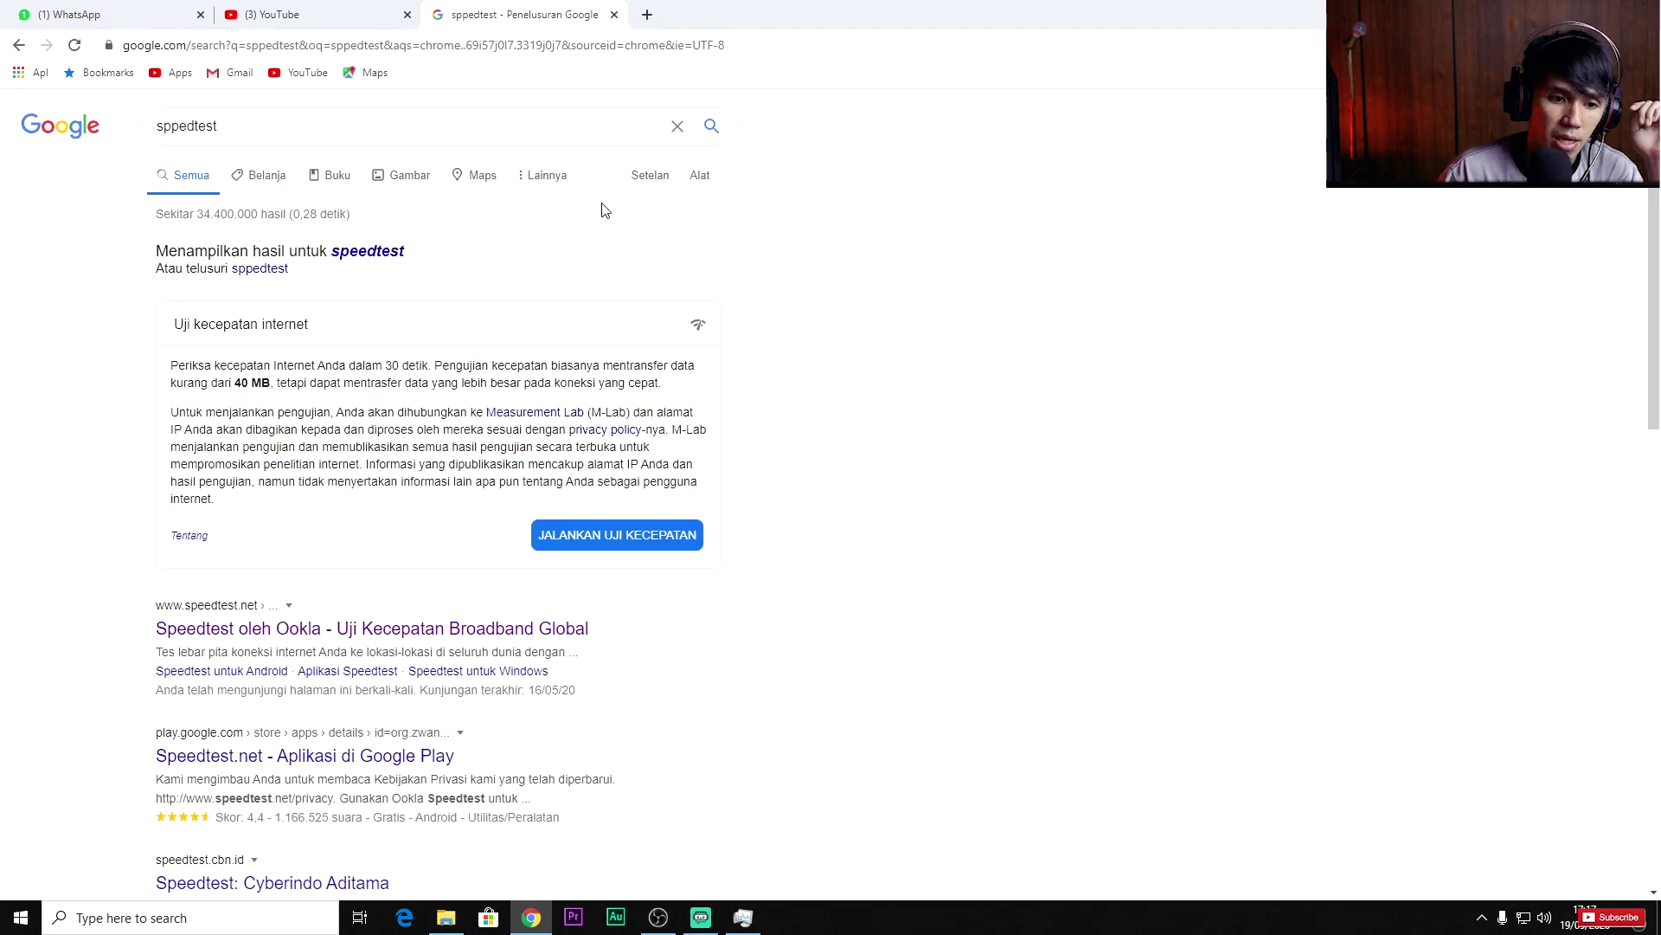
scroll(727, 483, down, 3)
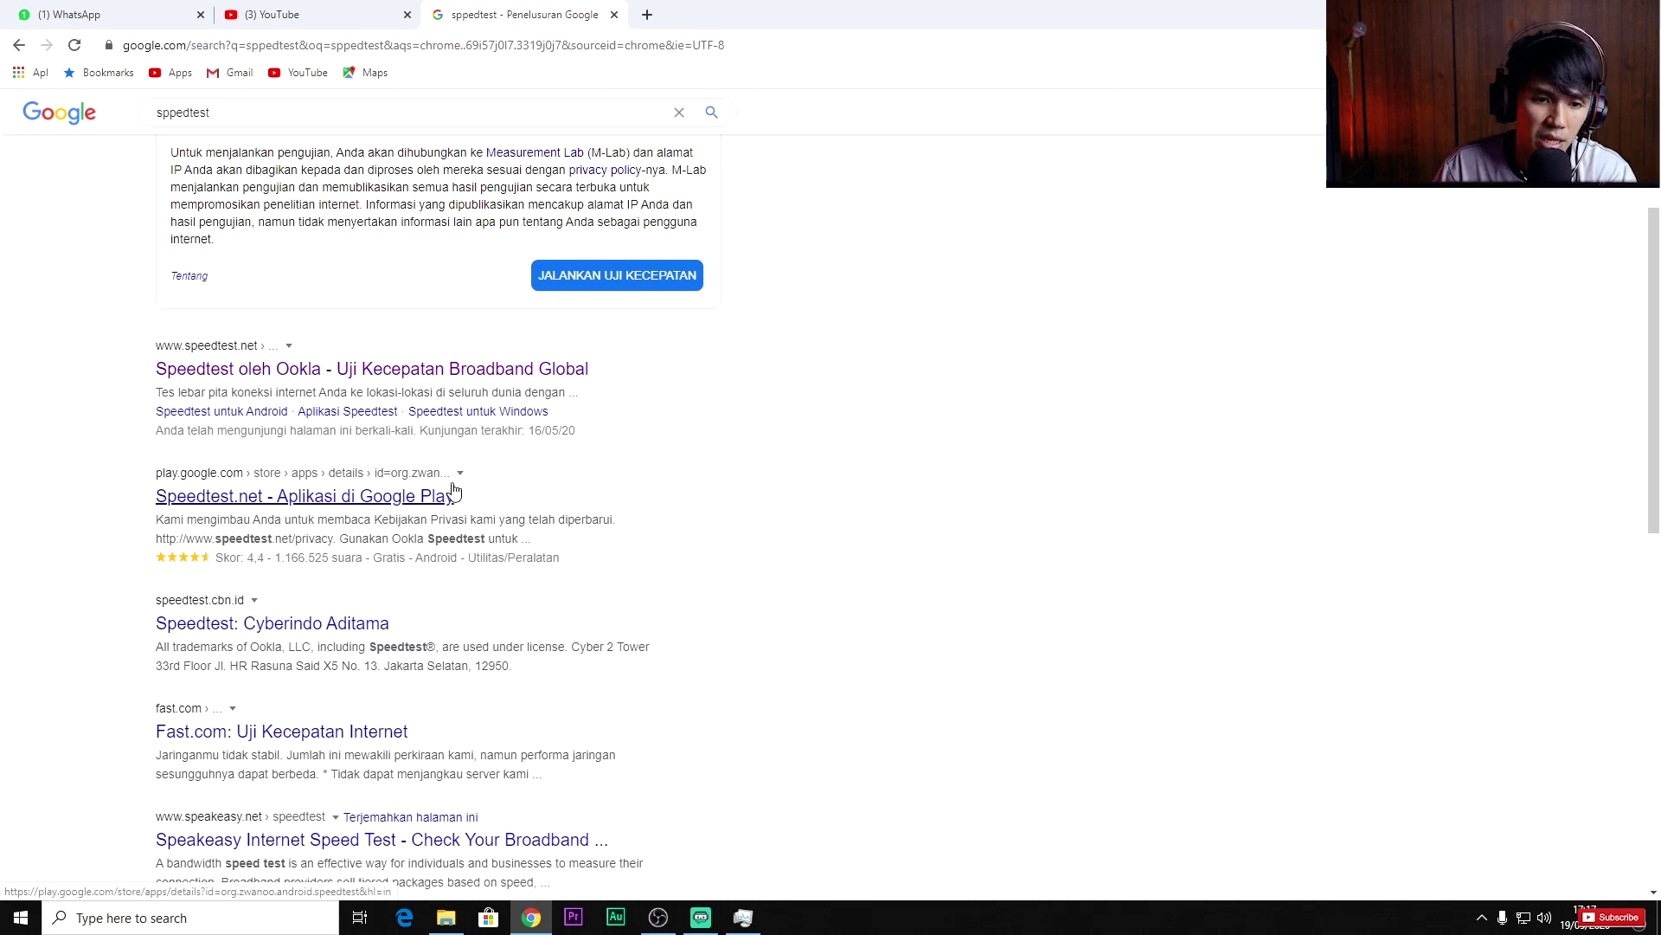
click(461, 370)
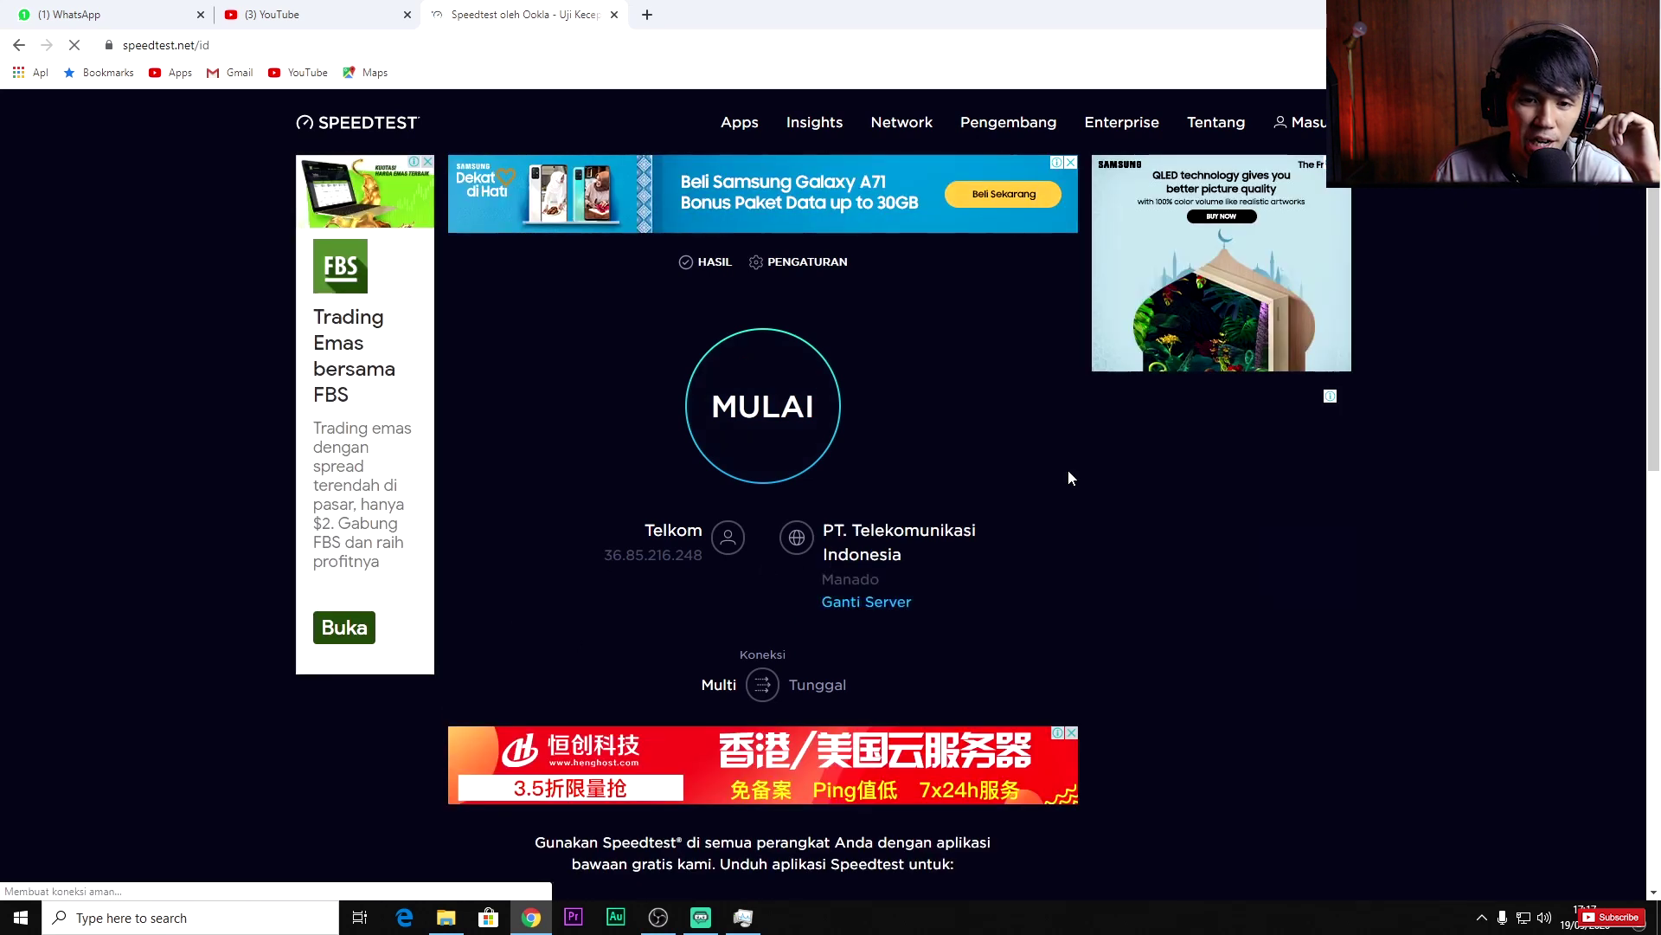
- Run the internet speed test
click(799, 435)
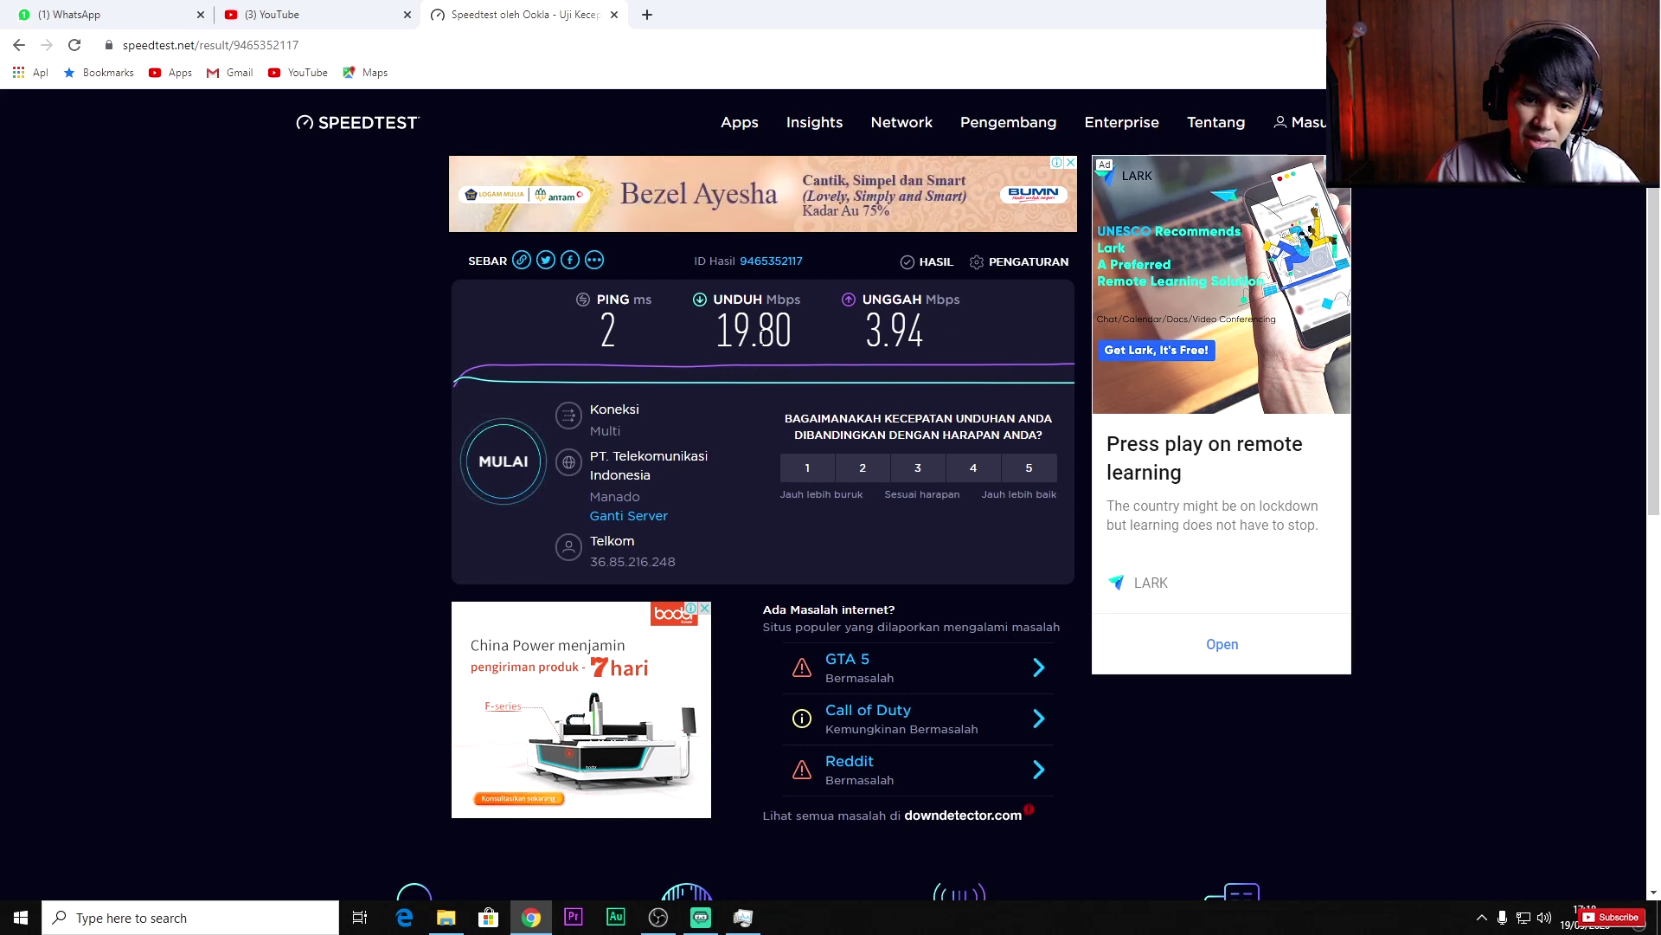
- Search Google in a new tab for "rekomendasi bitrate fb live stream" and open Facebook's help article on live video format guidelines
click(654, 22)
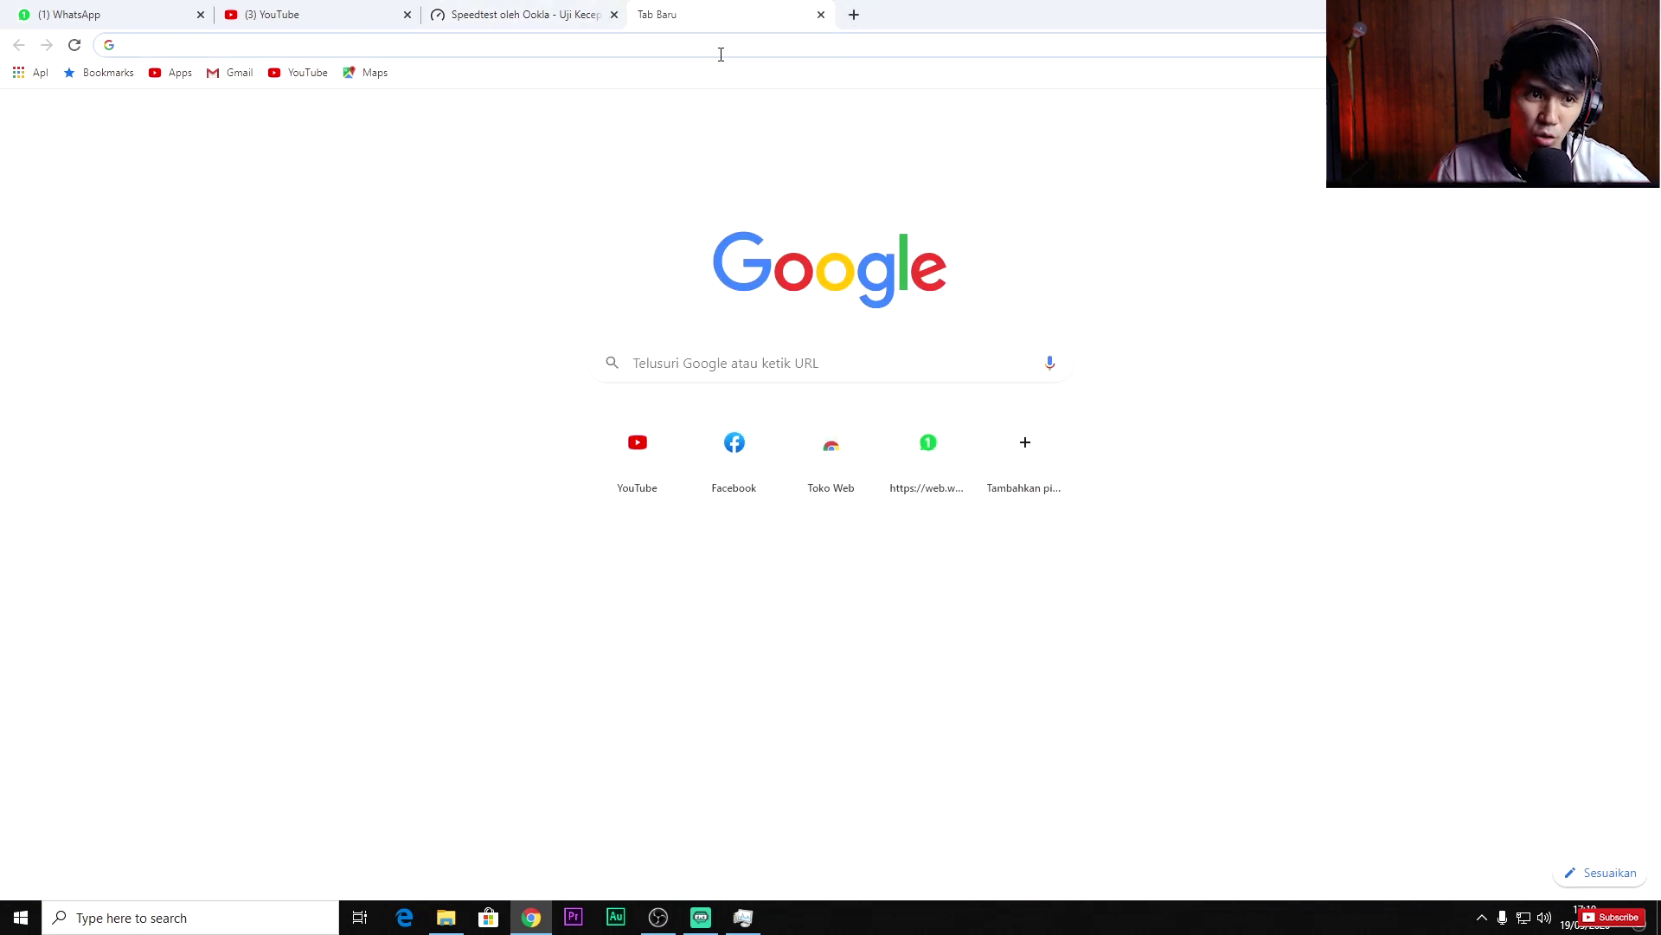
text(reo)
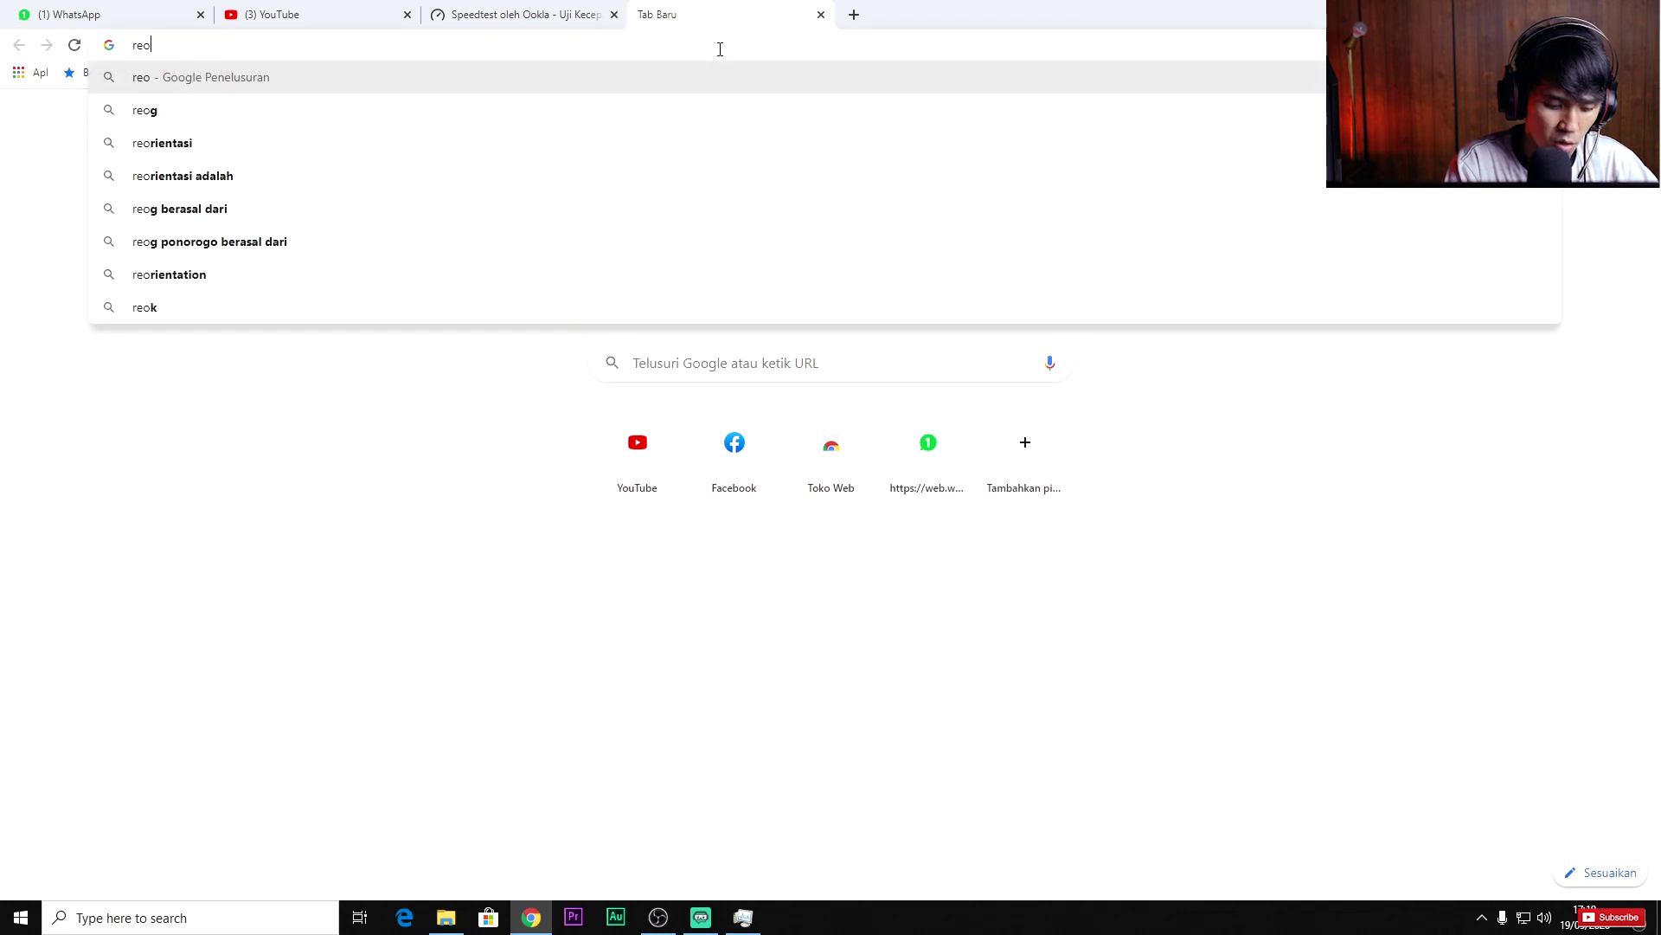
key(BackSpace)
key(BackSpace)
text(e)
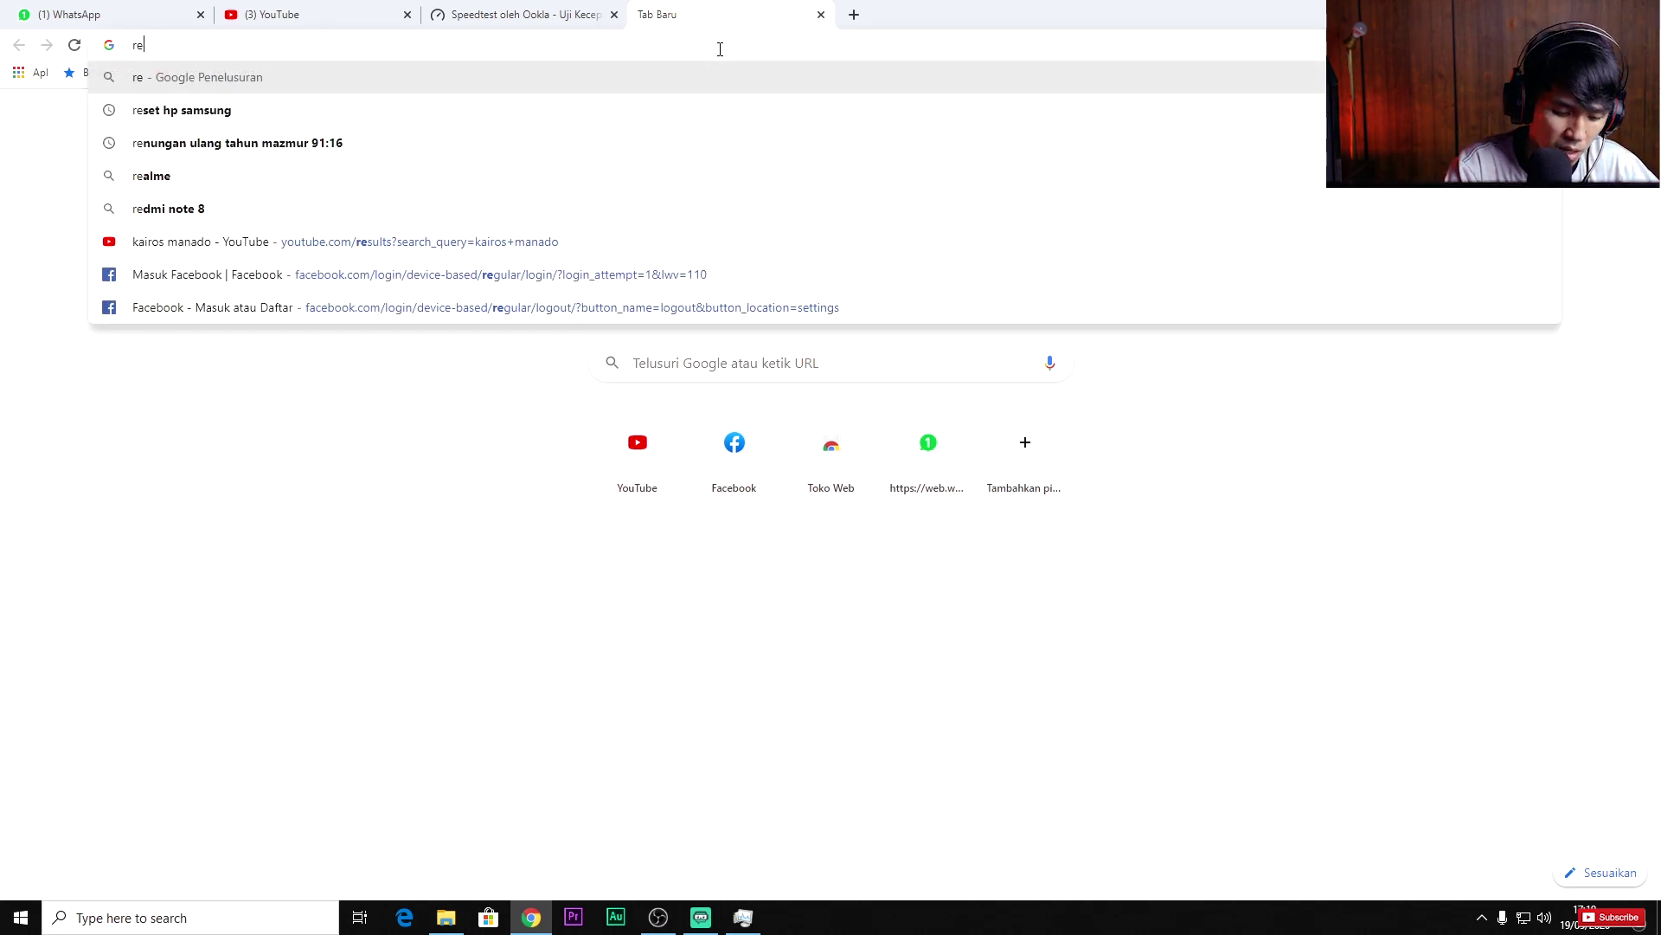
text(komendasi bitrate fb live stream)
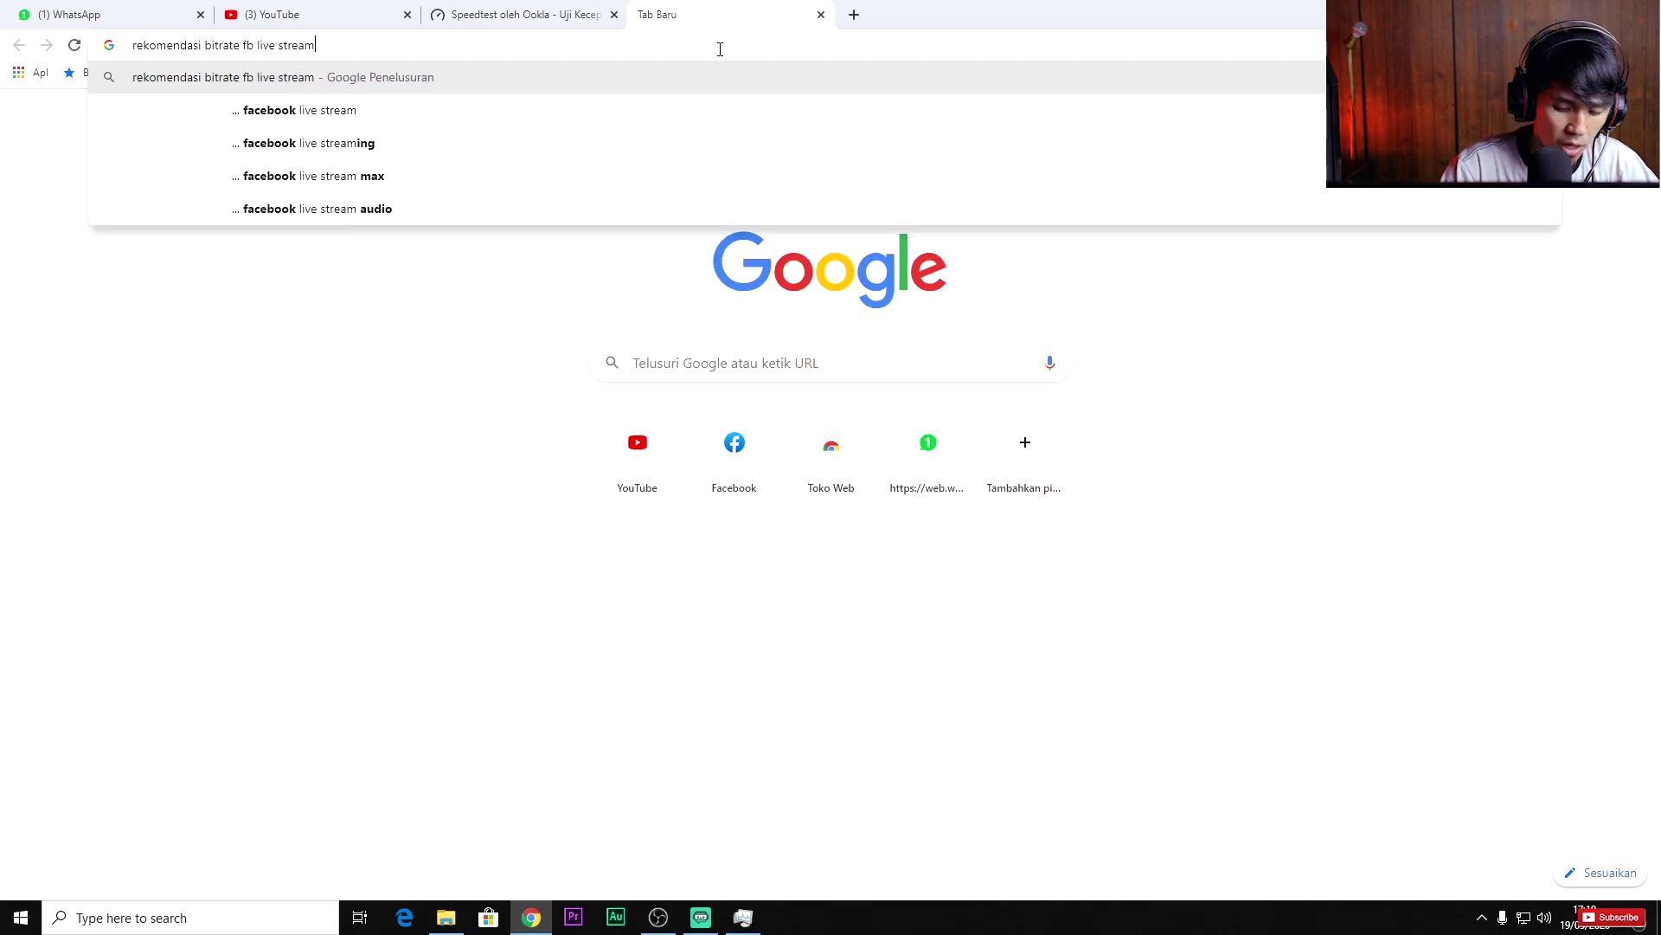
key(Return)
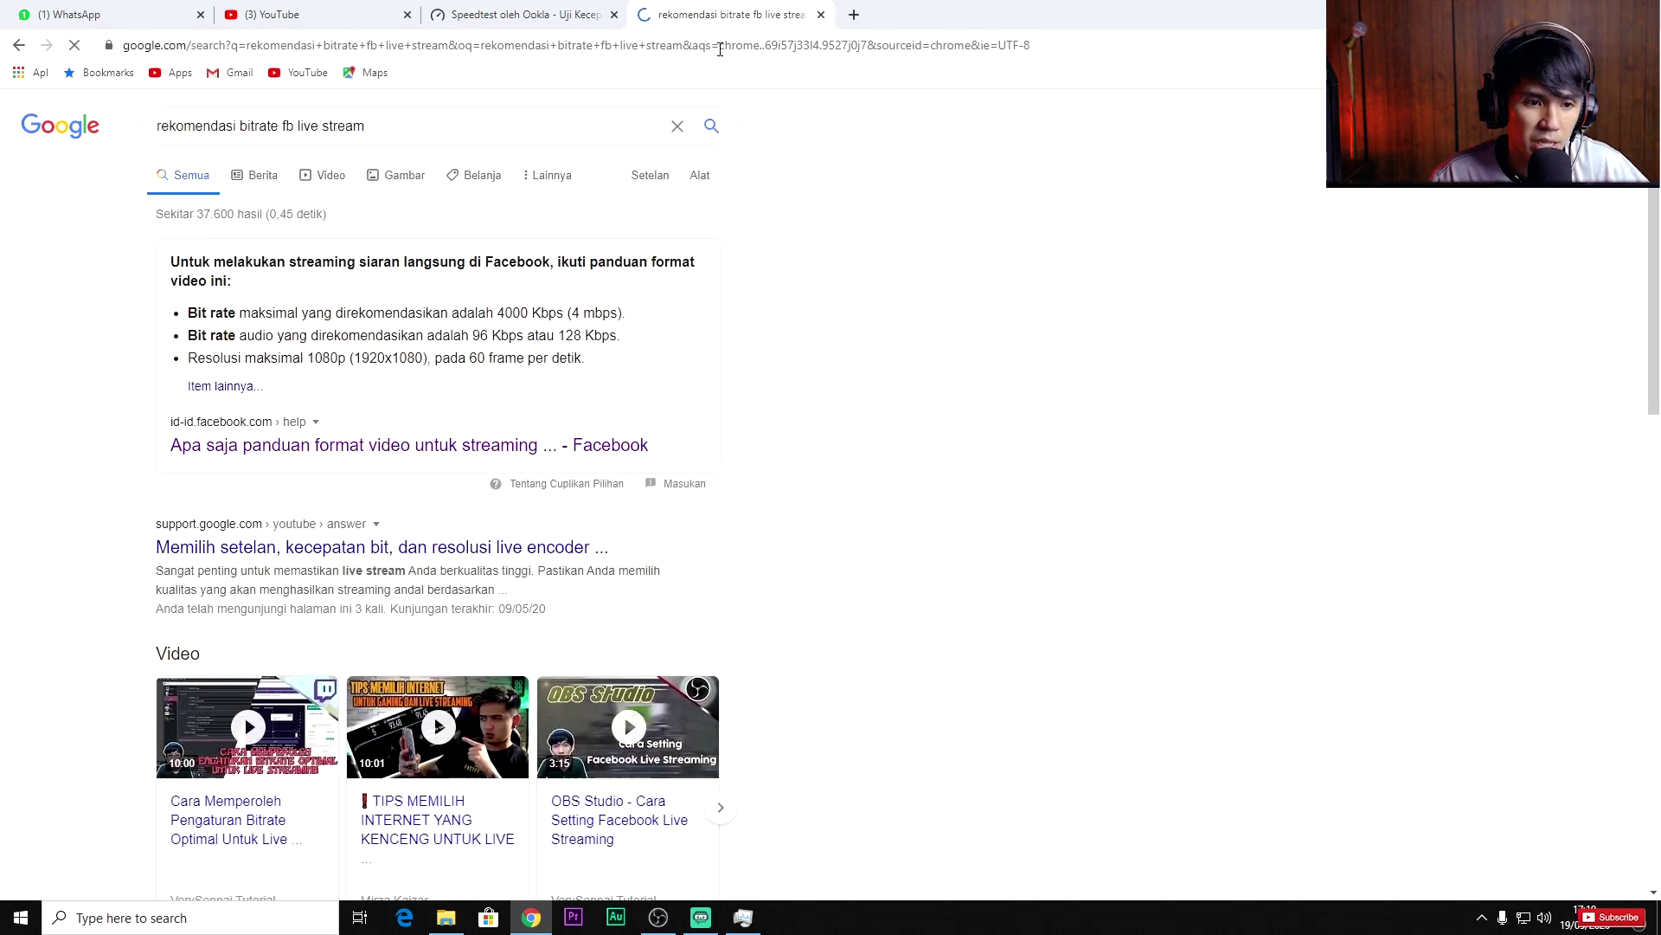
click(416, 450)
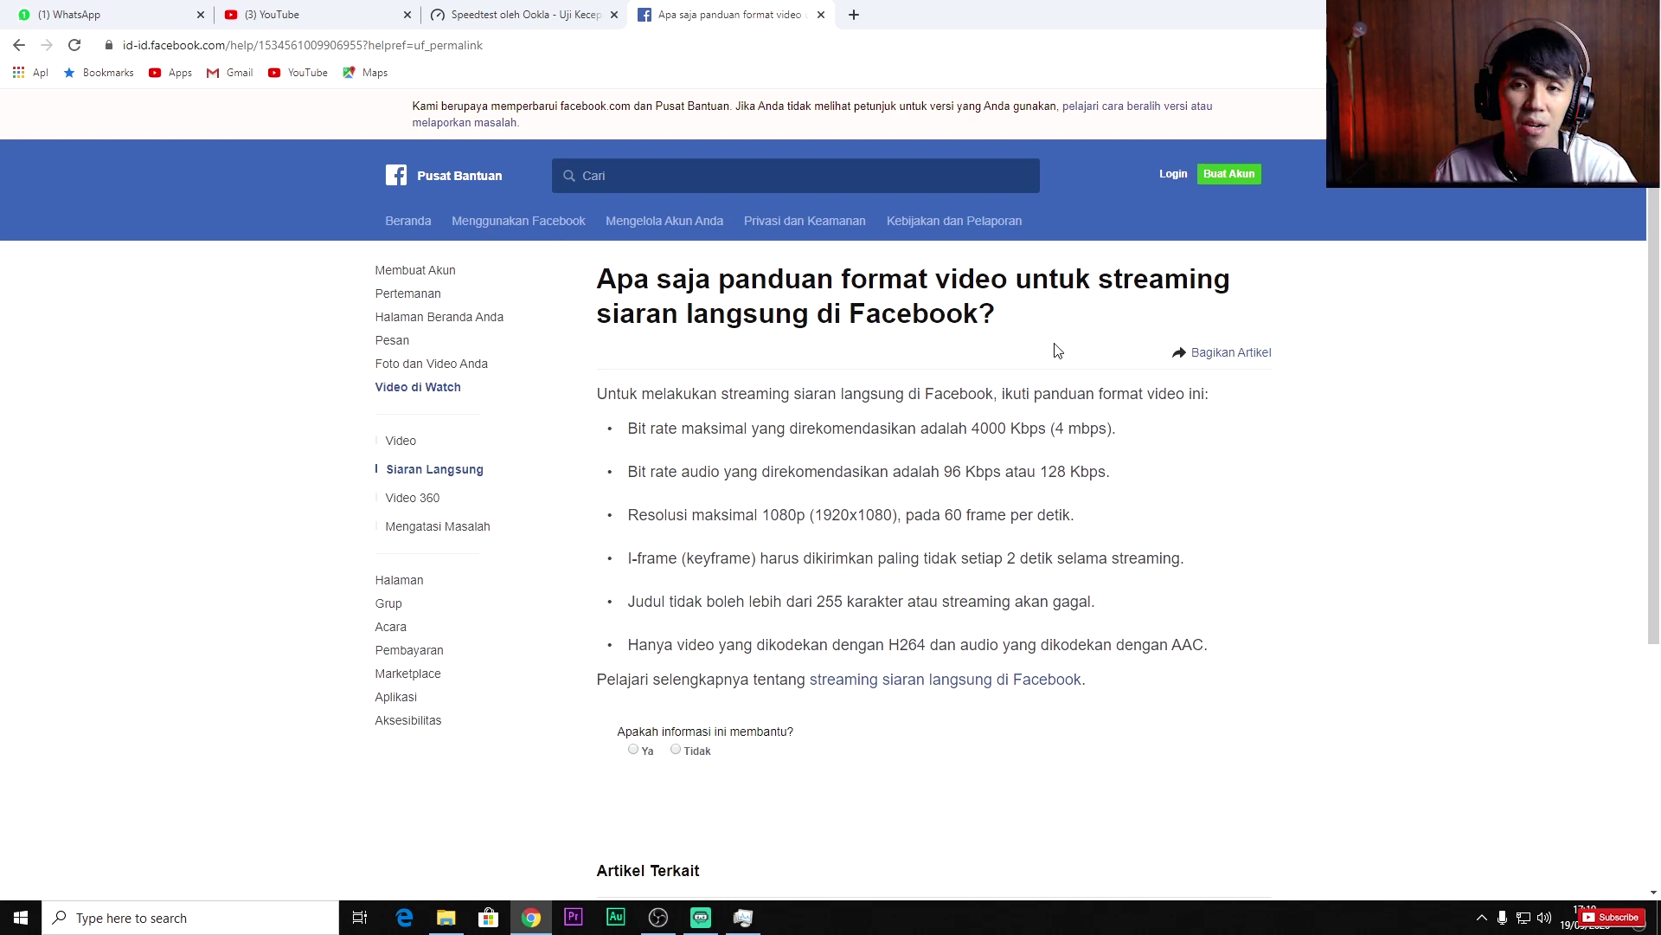
- Compare the measured upload speed with the bitrate recommended in Facebook's help article
click(528, 14)
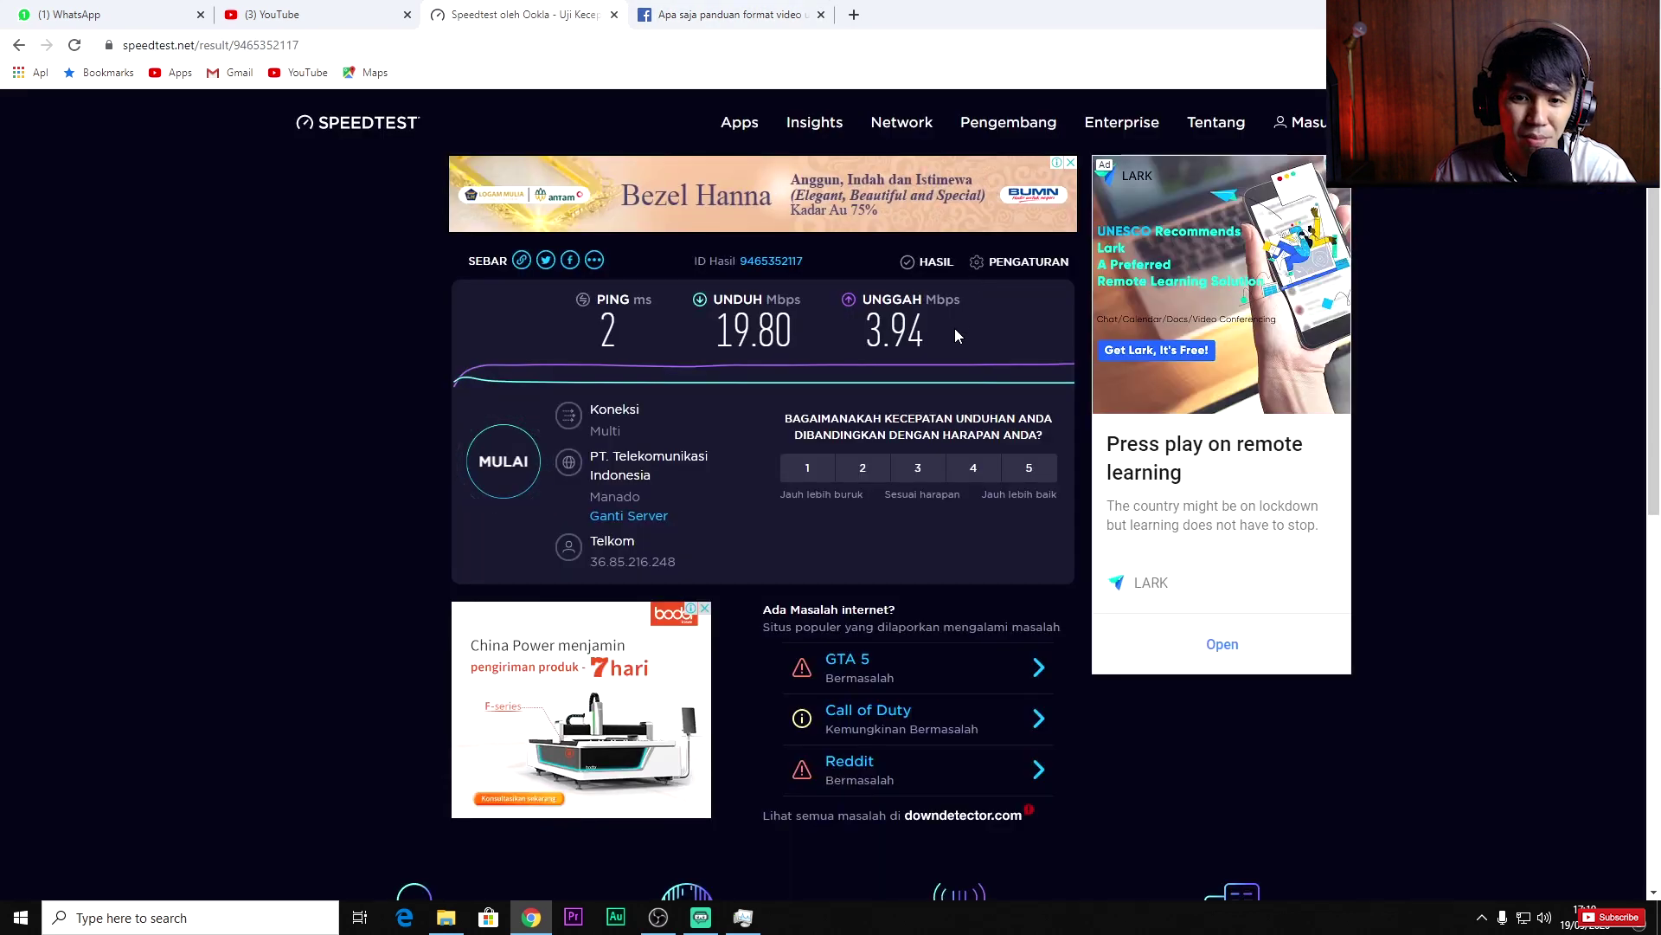
click(742, 21)
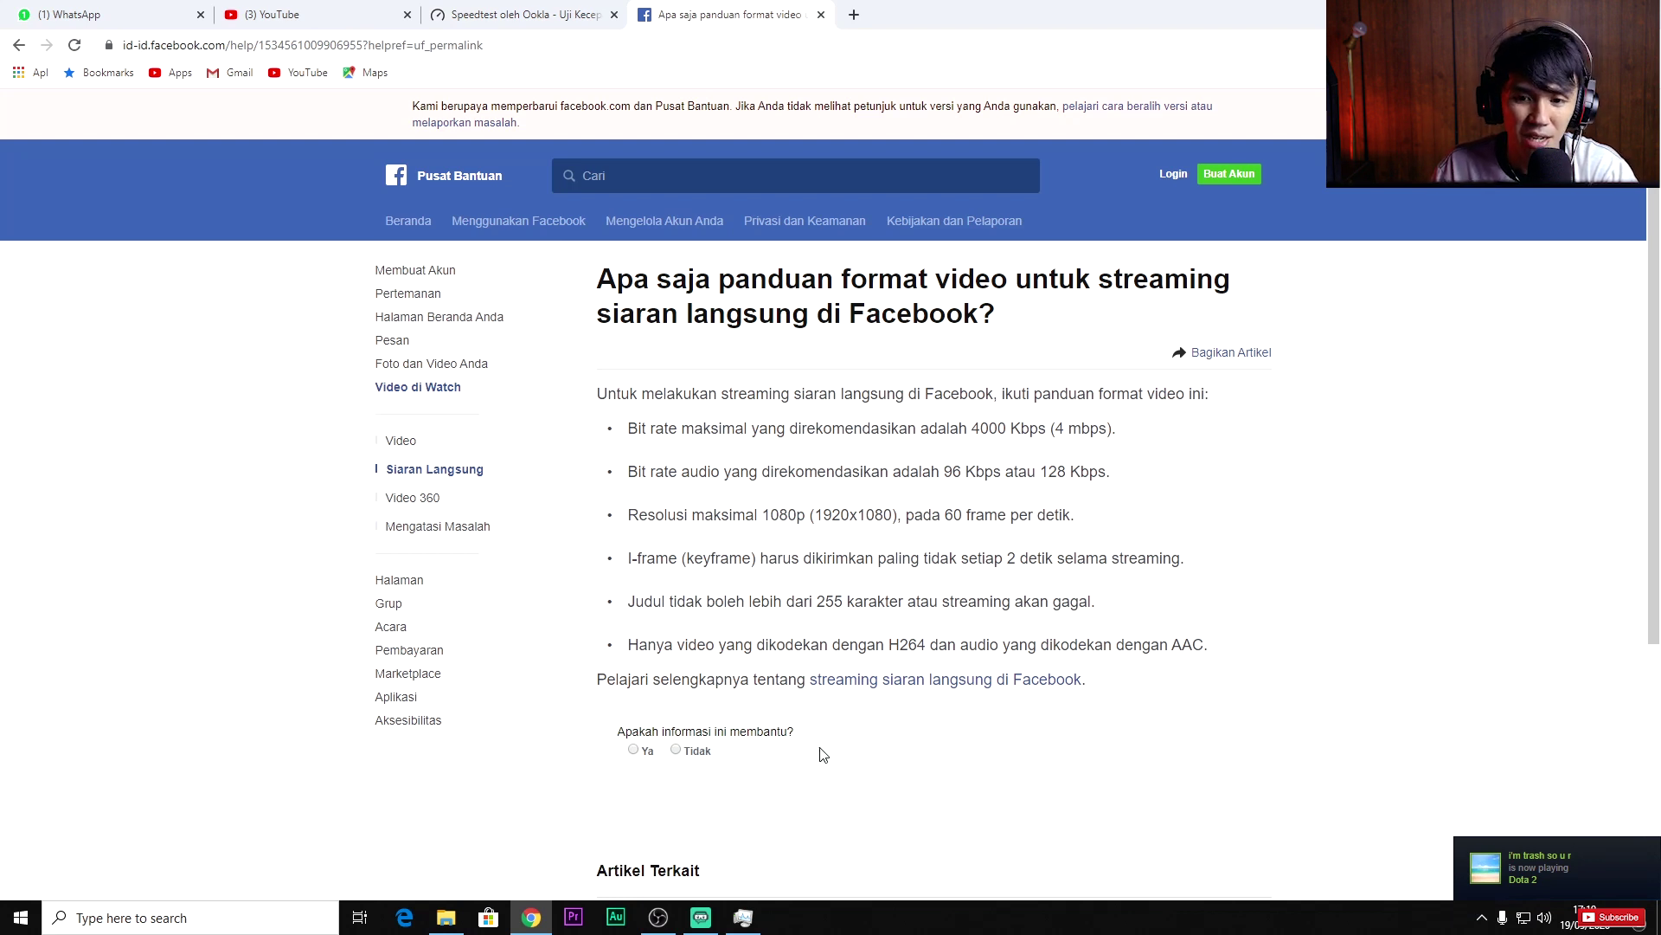
- Switch to OBS Studio and open the streaming output settings
click(658, 917)
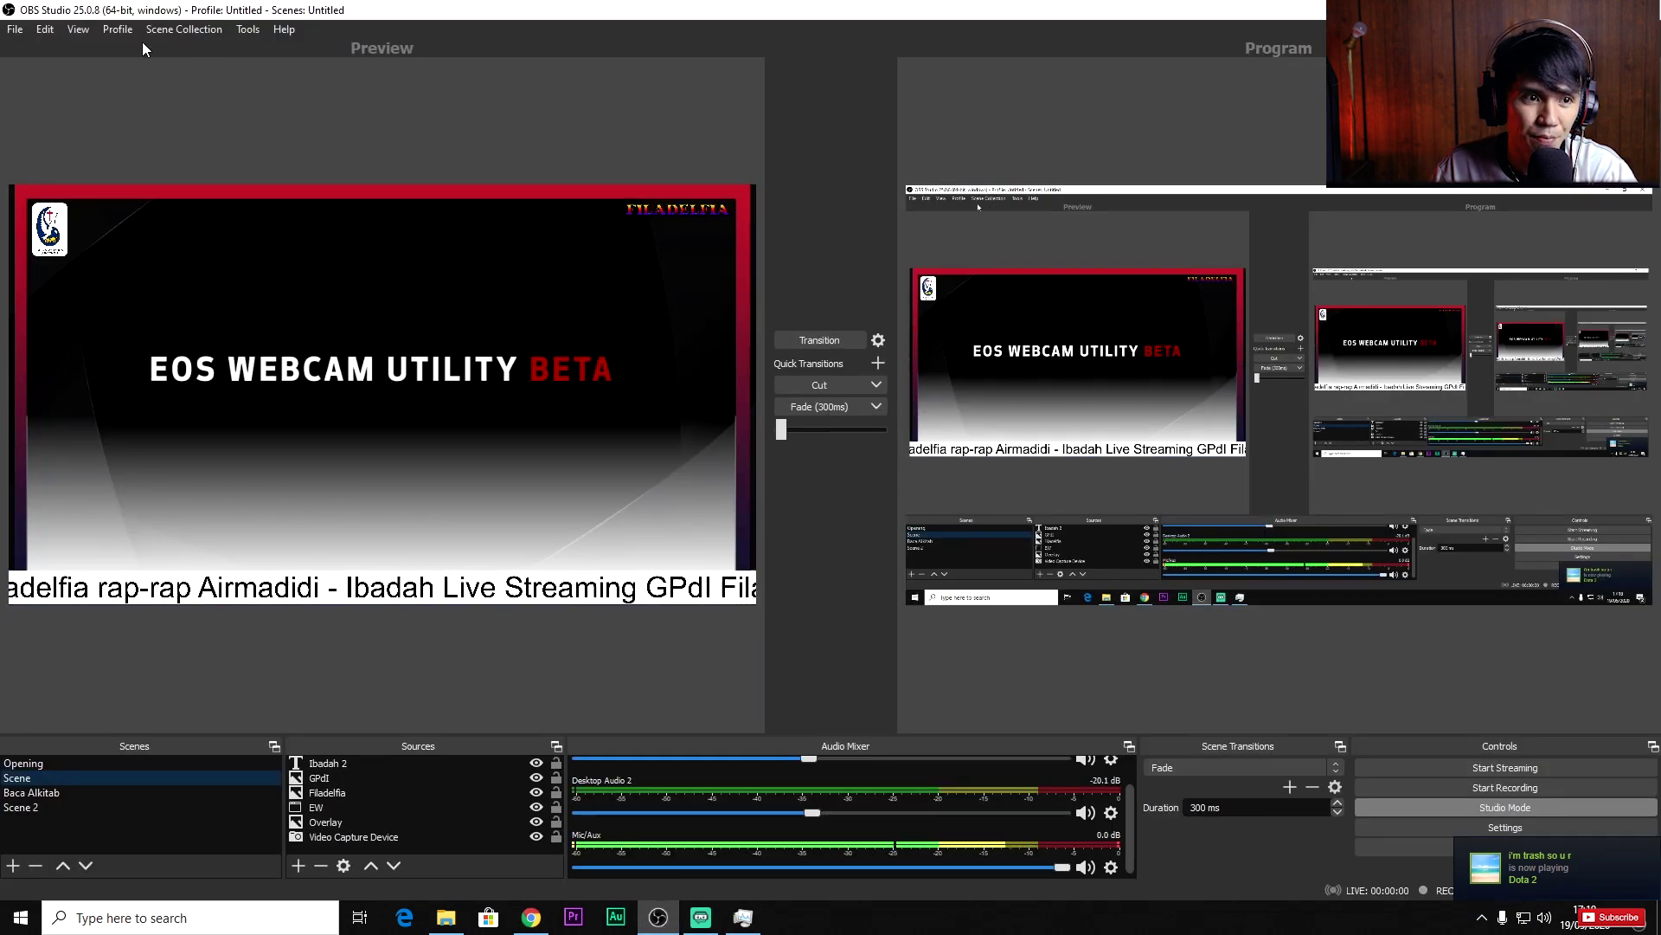
click(21, 33)
click(2, 22)
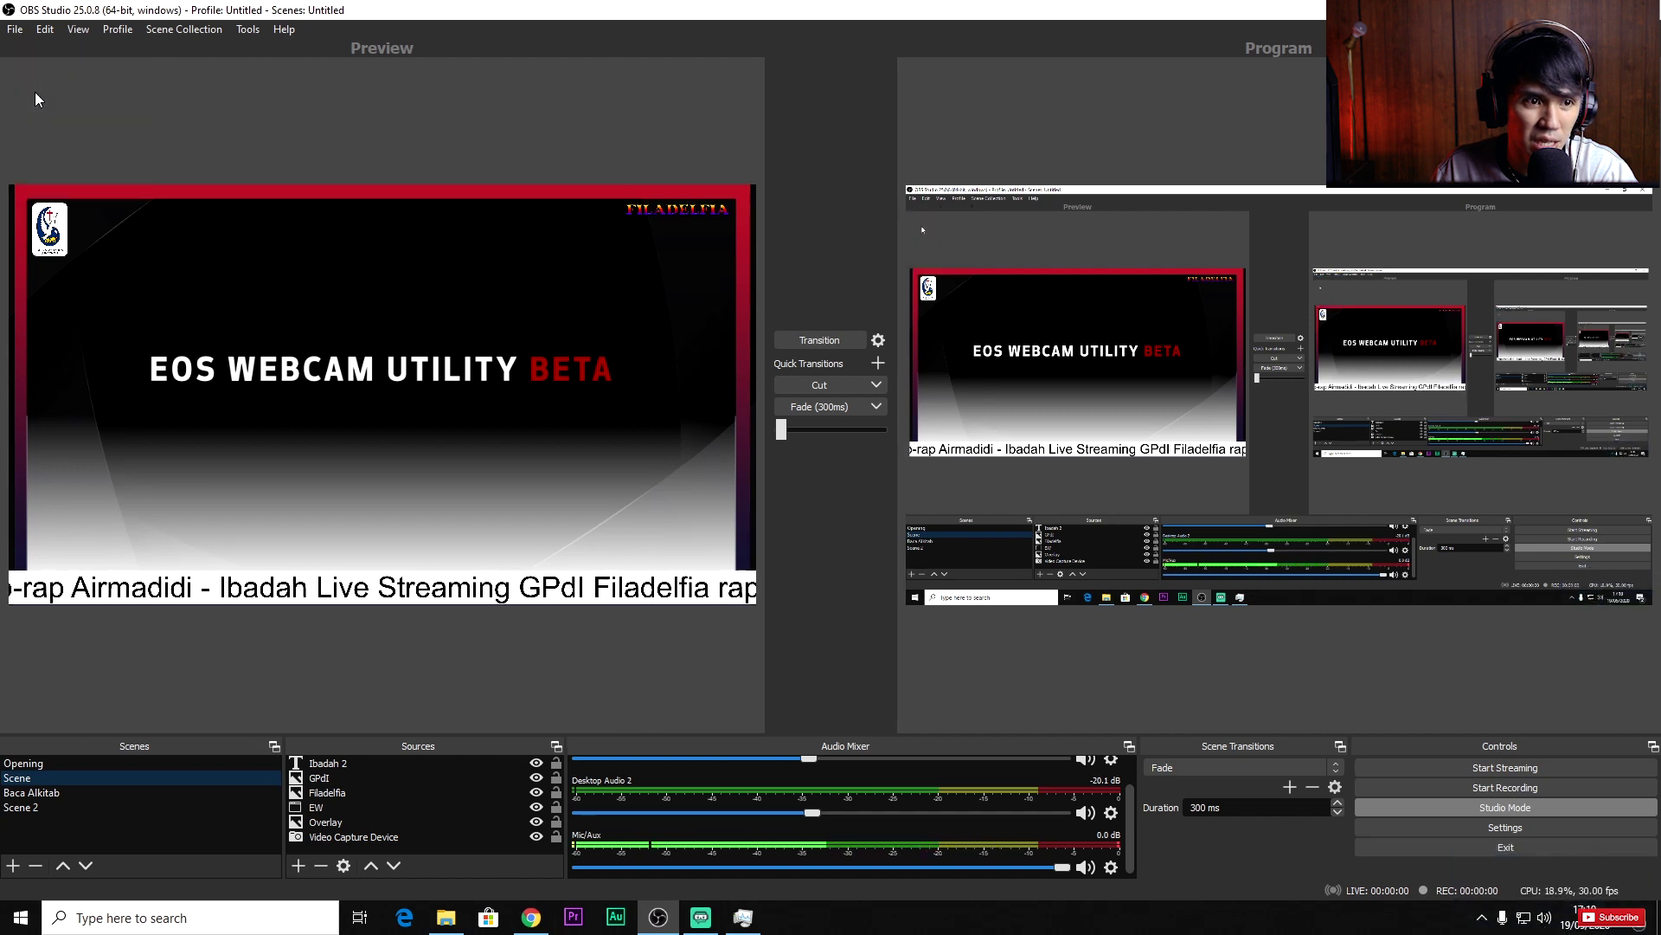
click(3, 22)
click(35, 99)
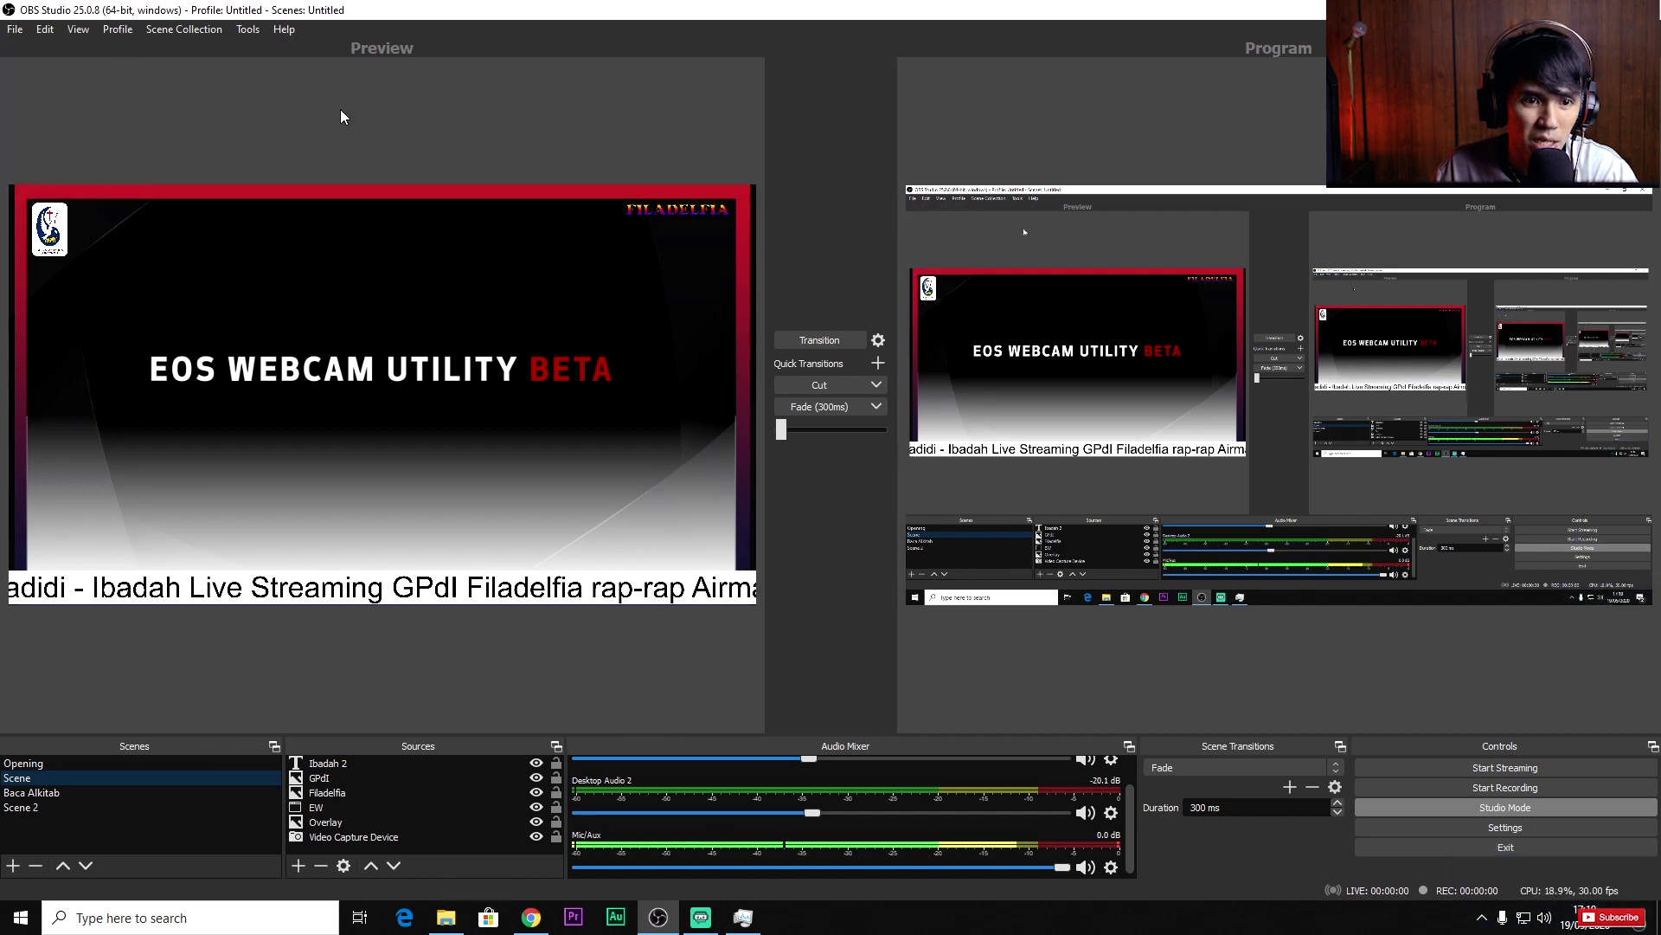
click(523, 258)
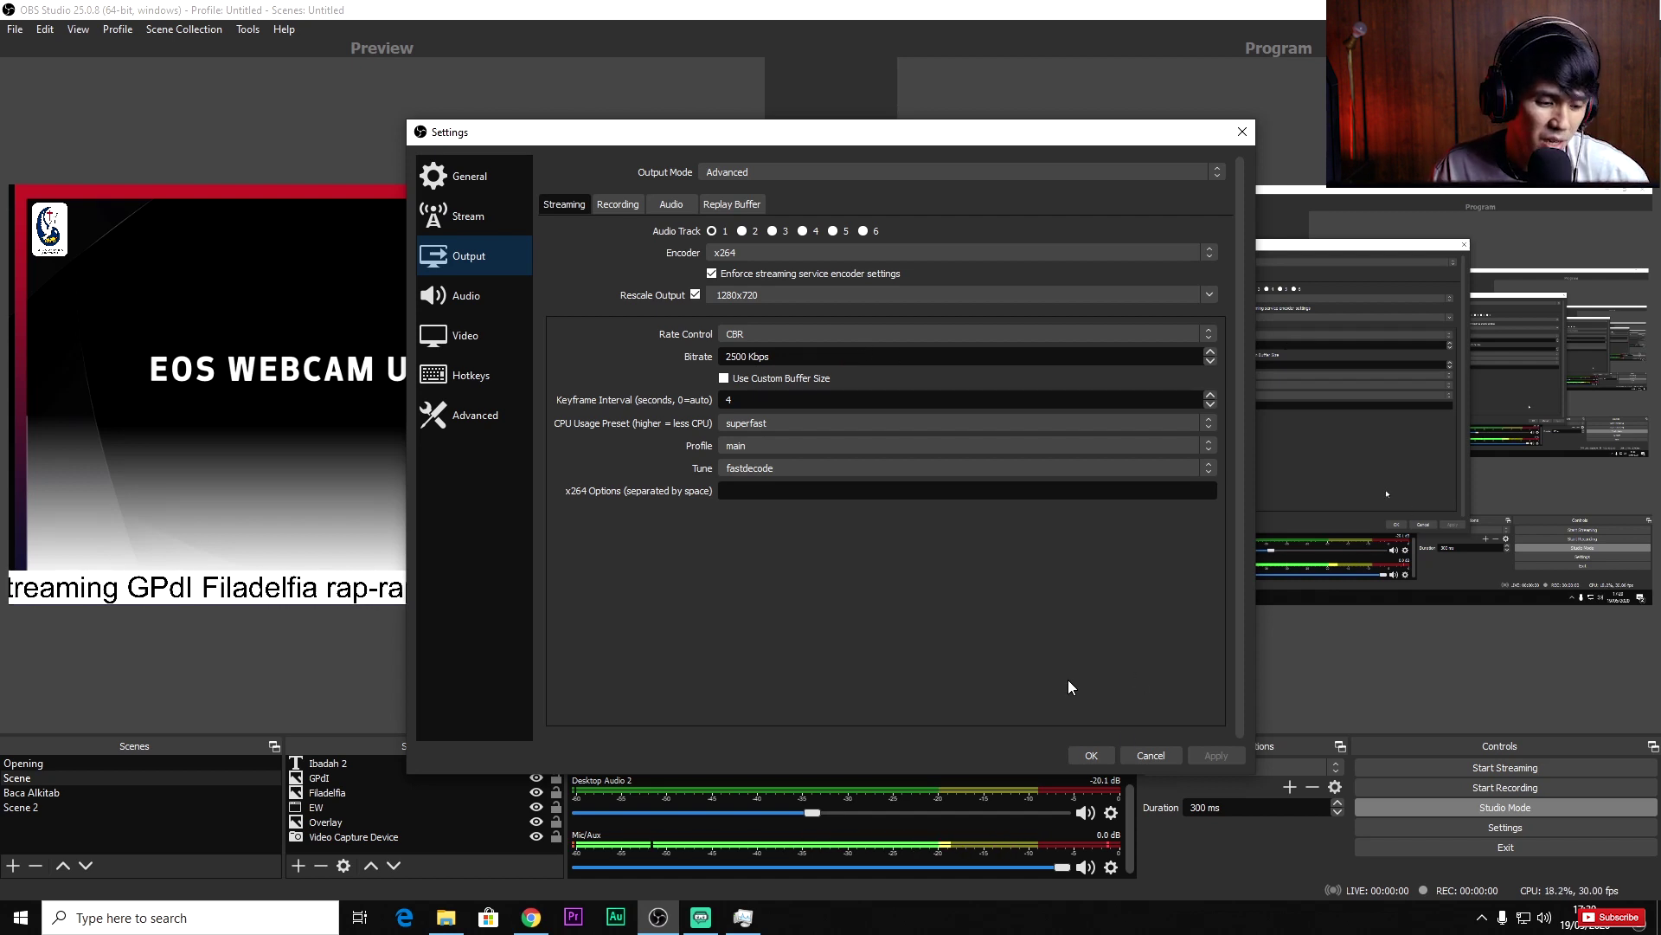
- Switch to Chrome to read Facebook's live video format guidelines, and return to the OBS Studio output settings
key(alt+Tab)
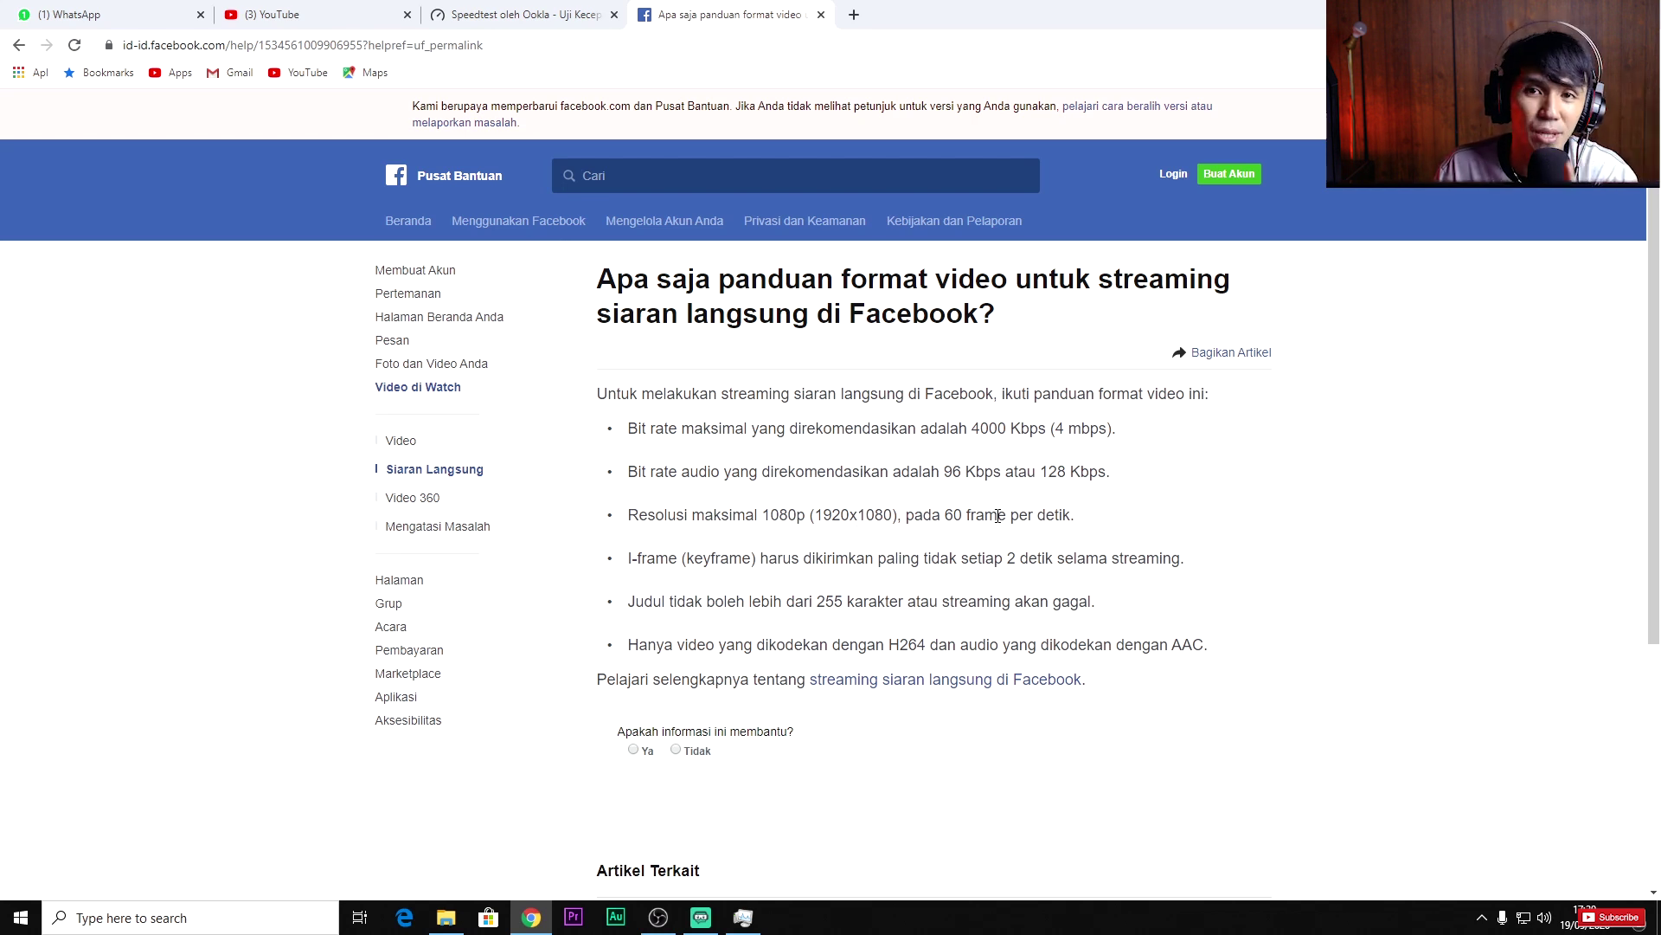
scroll(793, 560, down, 1)
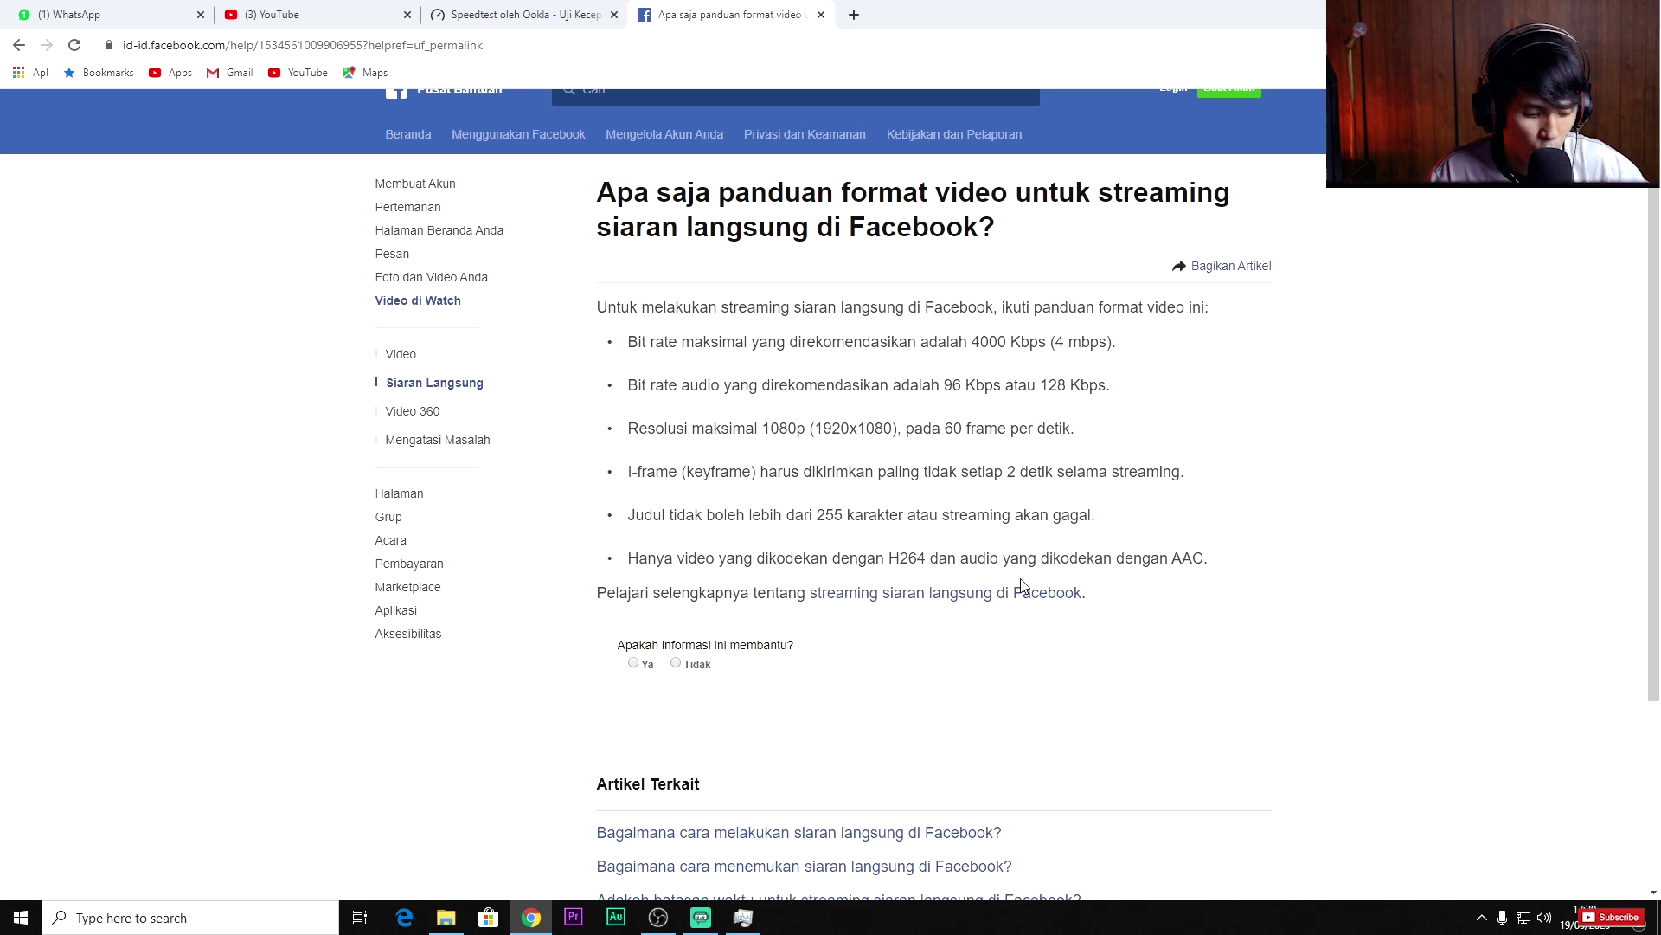
key(alt+Tab)
key(alt+Tab)
key(alt+Tab)
key(alt+Tab)
key(alt+Tab)
key(alt+Tab)
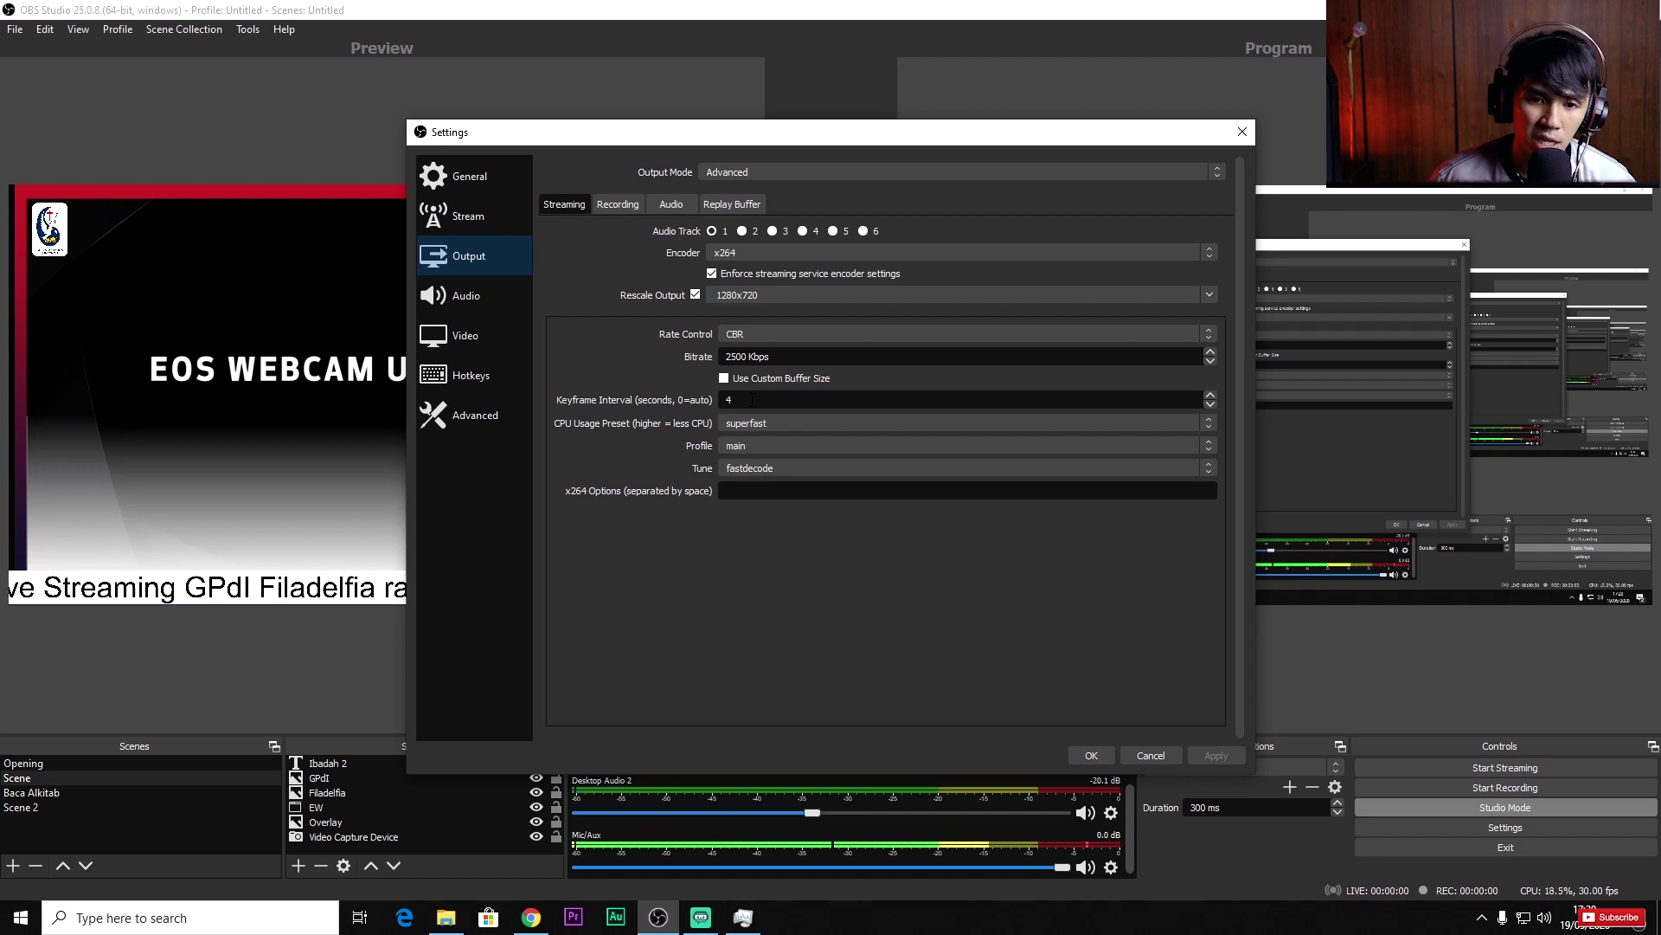
- Review the recording, audio and replay buffer output settings, and return to the streaming output settings
click(620, 204)
click(664, 203)
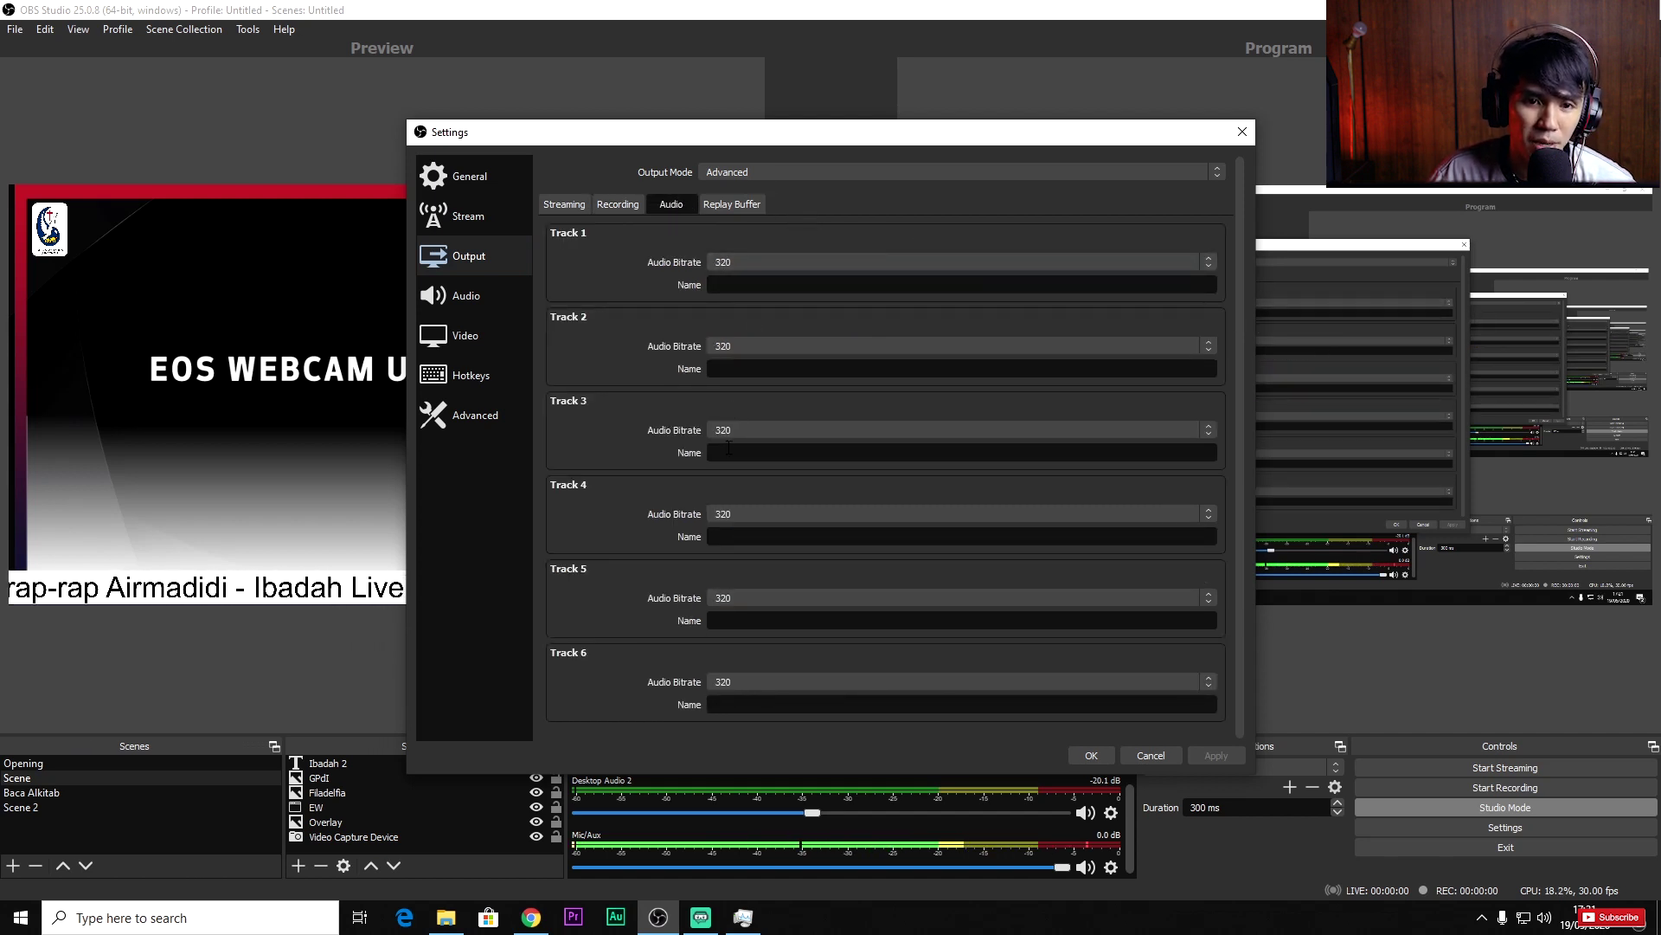
click(732, 204)
click(563, 204)
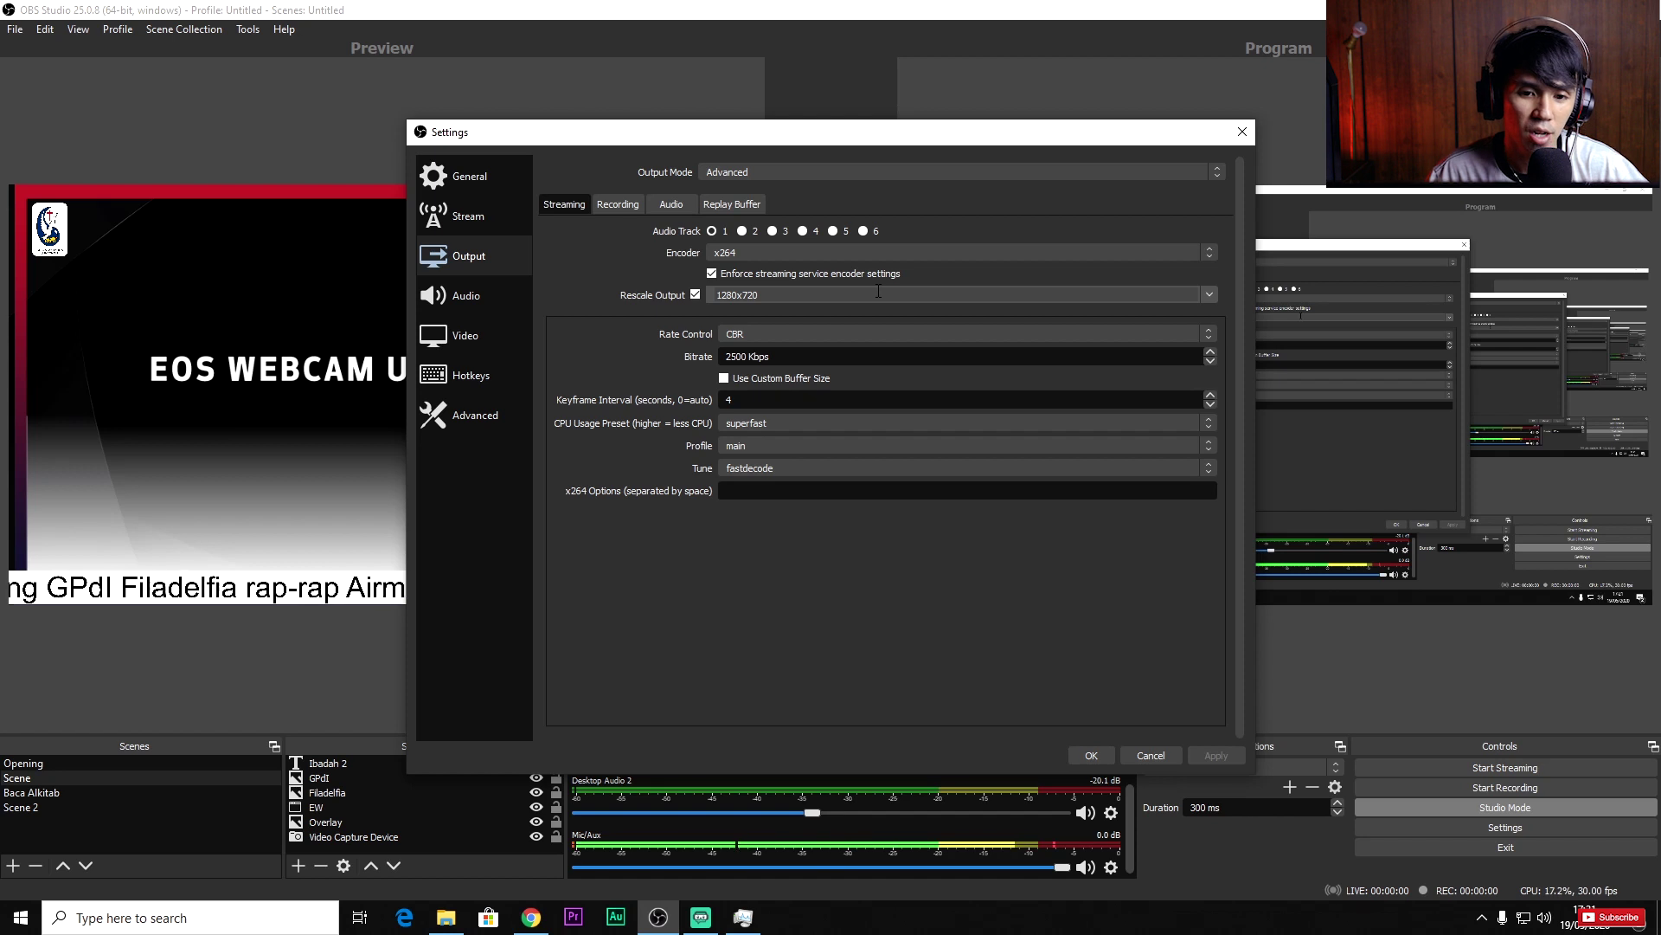
- Switch to Chrome and examine the upload speed result against the maximum bitrate in Facebook's live streaming guidelines
key(alt+Tab)
key(Tab)
key(Tab)
key(Tab)
key(Tab)
key(Tab)
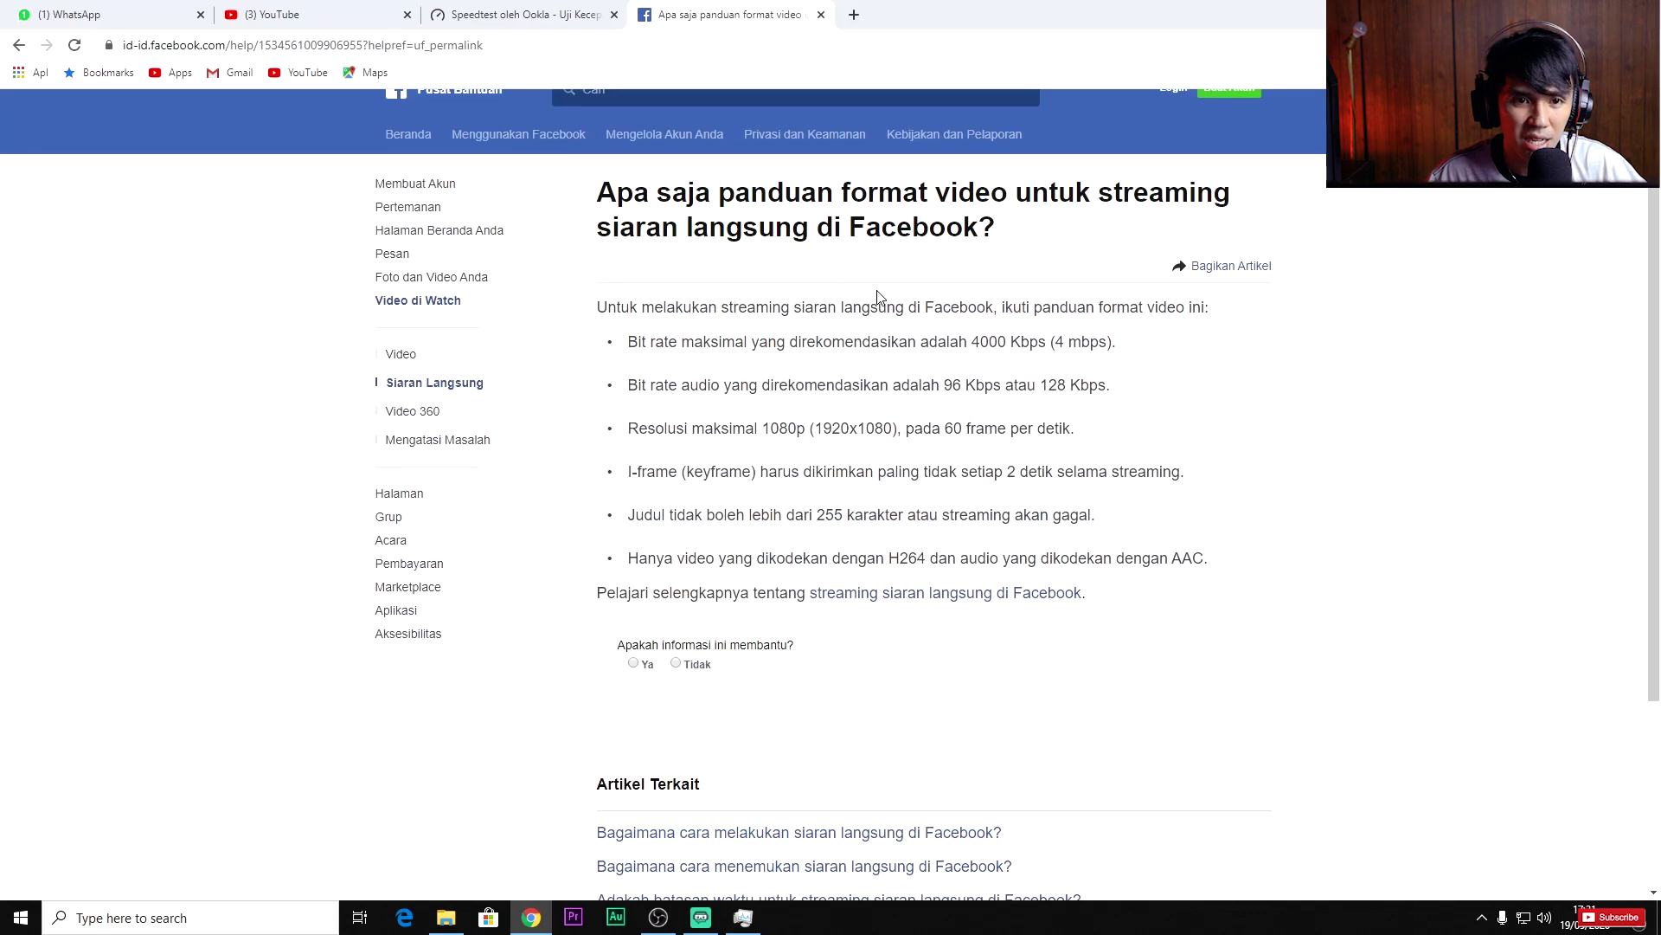
click(519, 15)
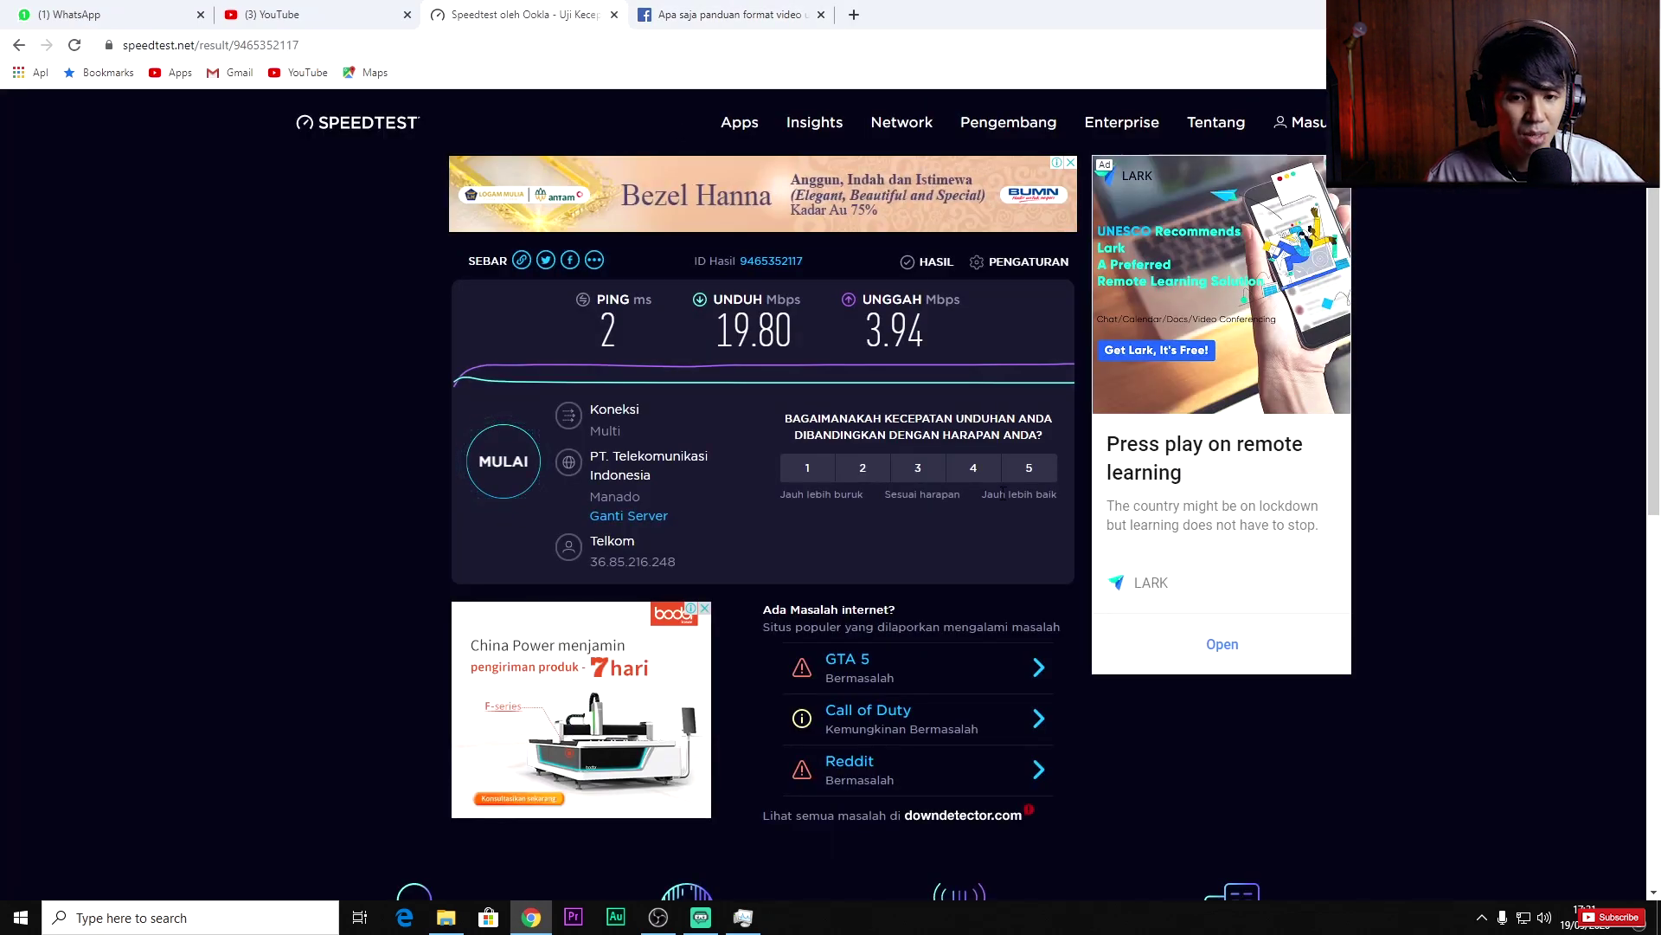
click(758, 15)
click(597, 19)
click(642, 17)
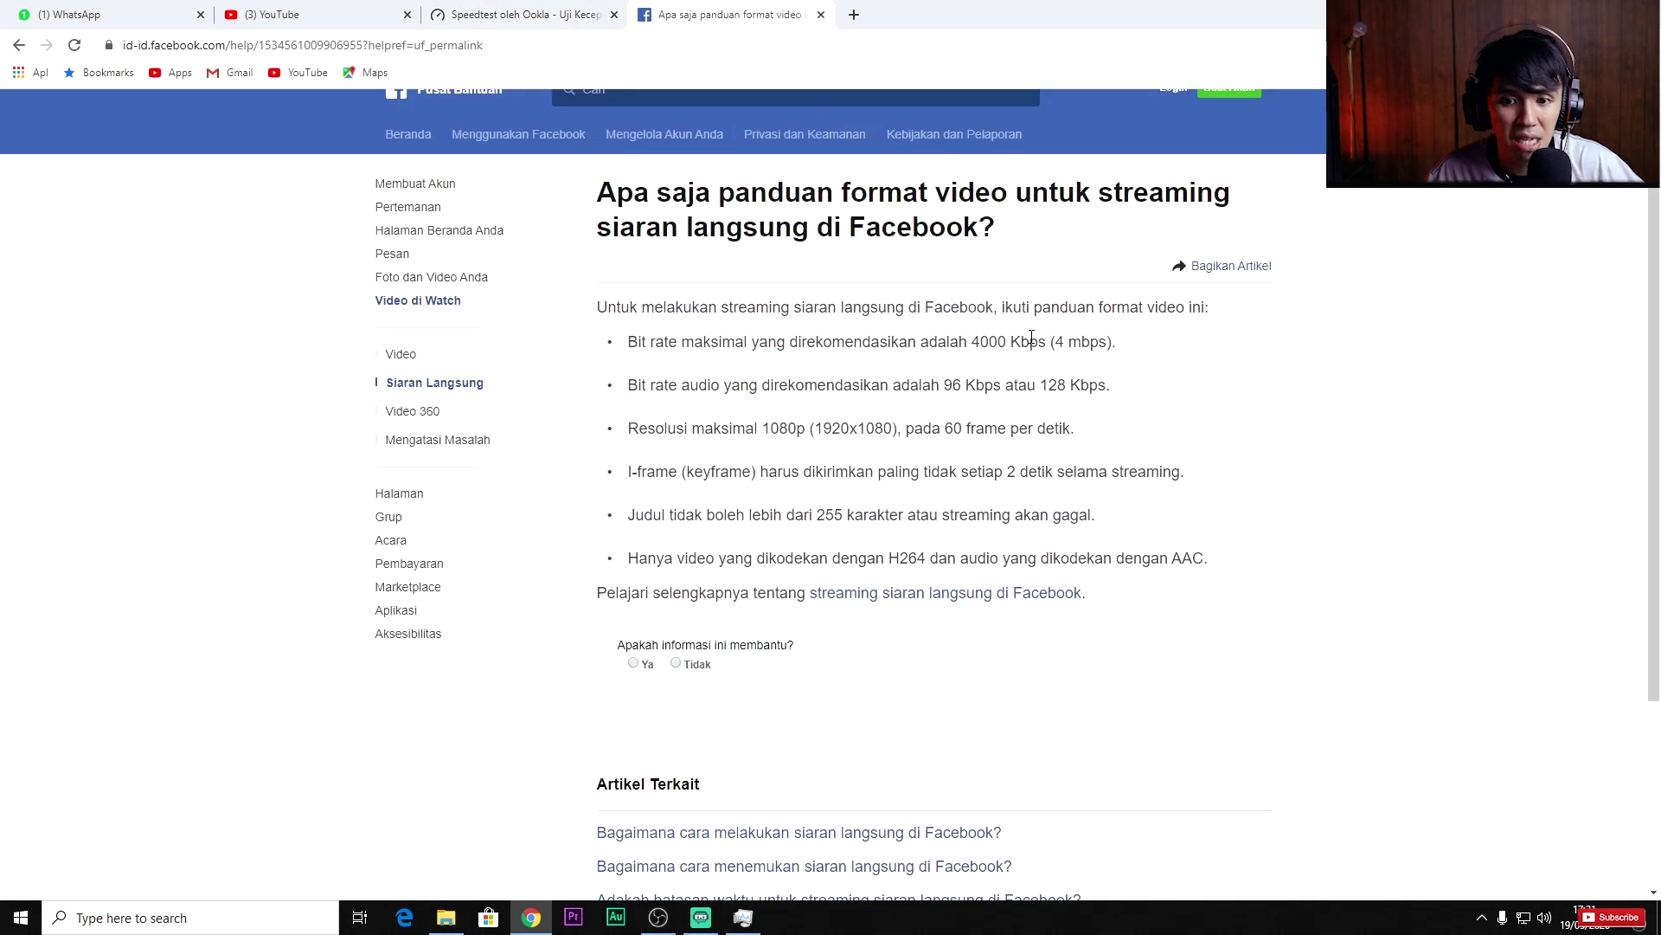
click(531, 20)
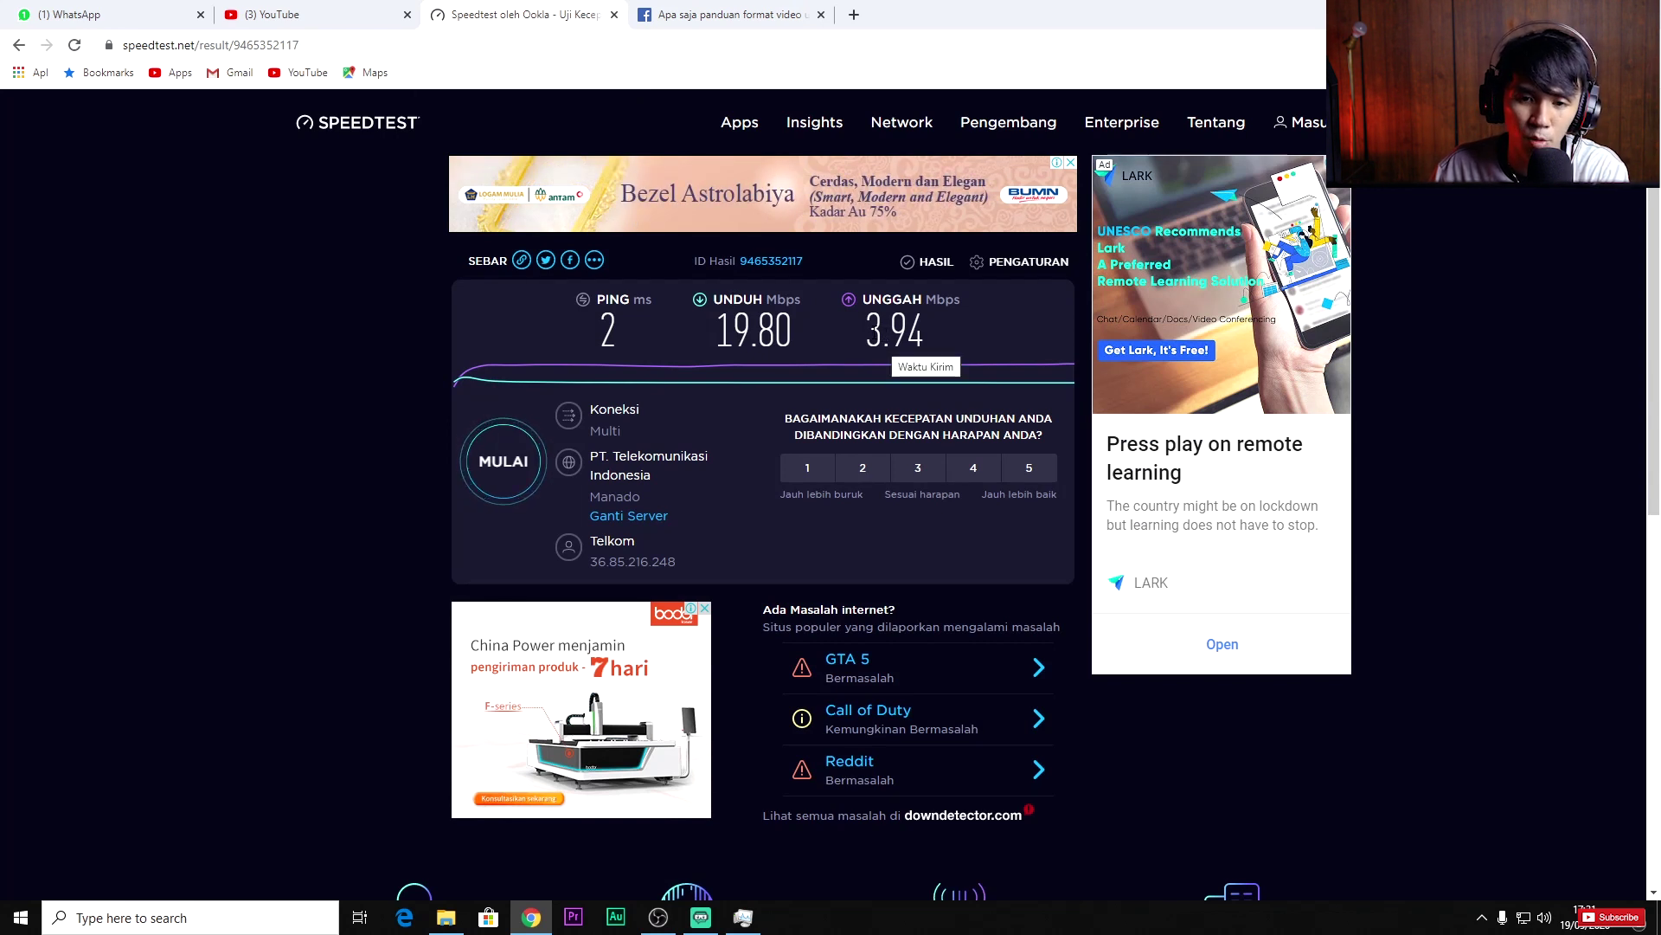
drag(865, 333, 932, 340)
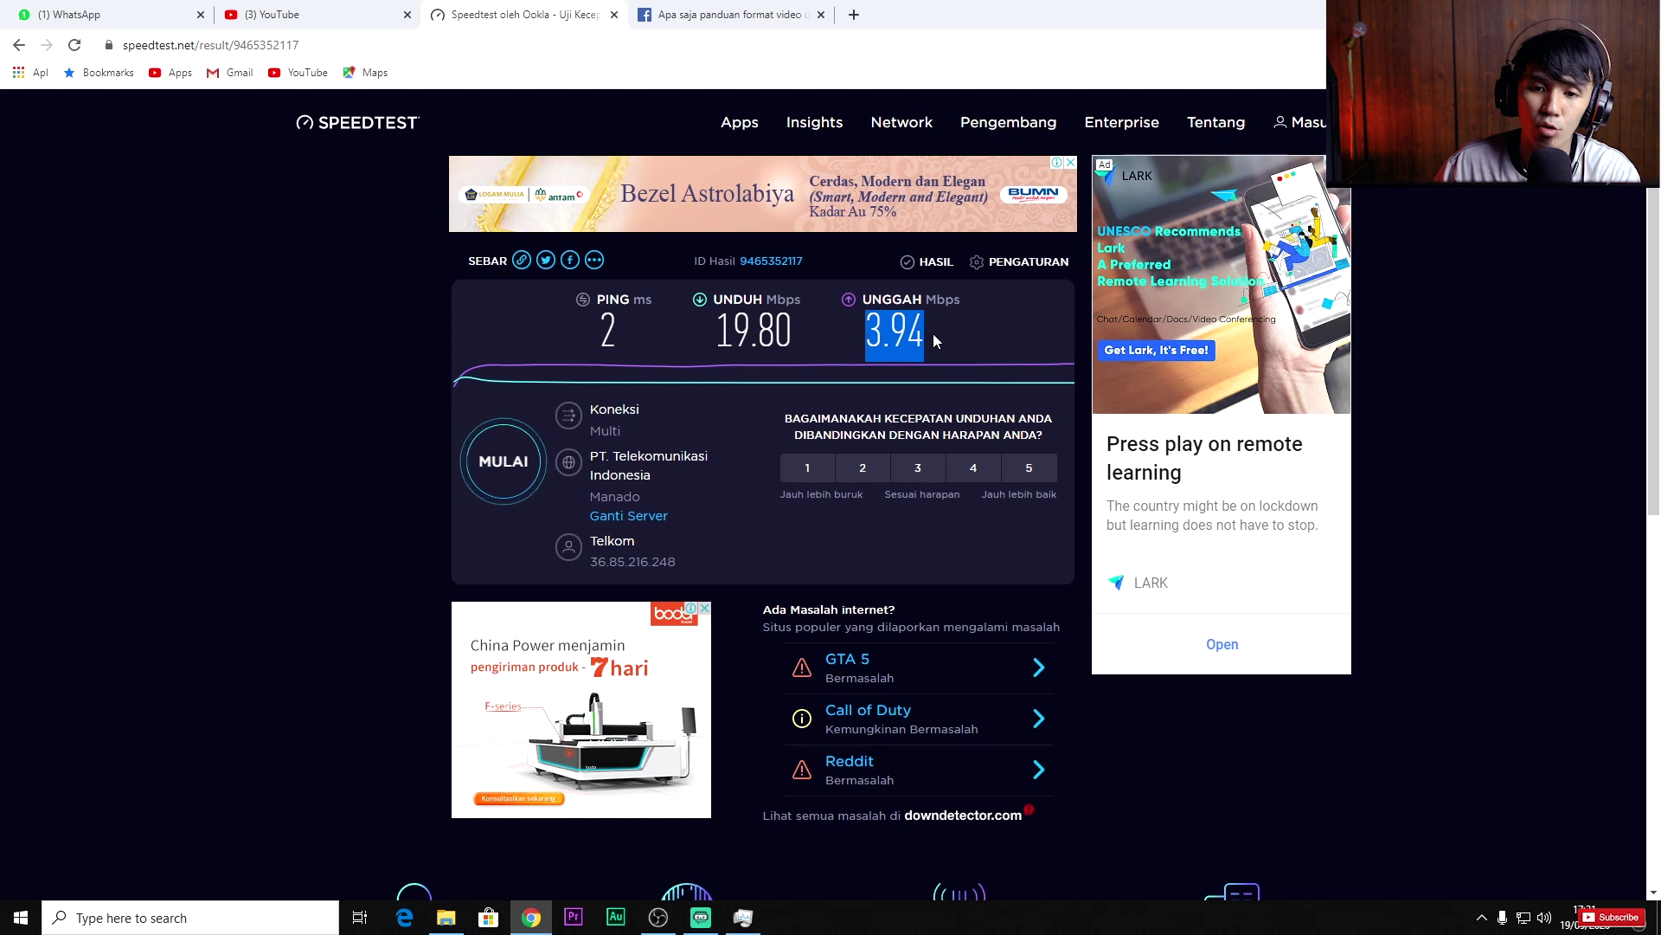
click(926, 325)
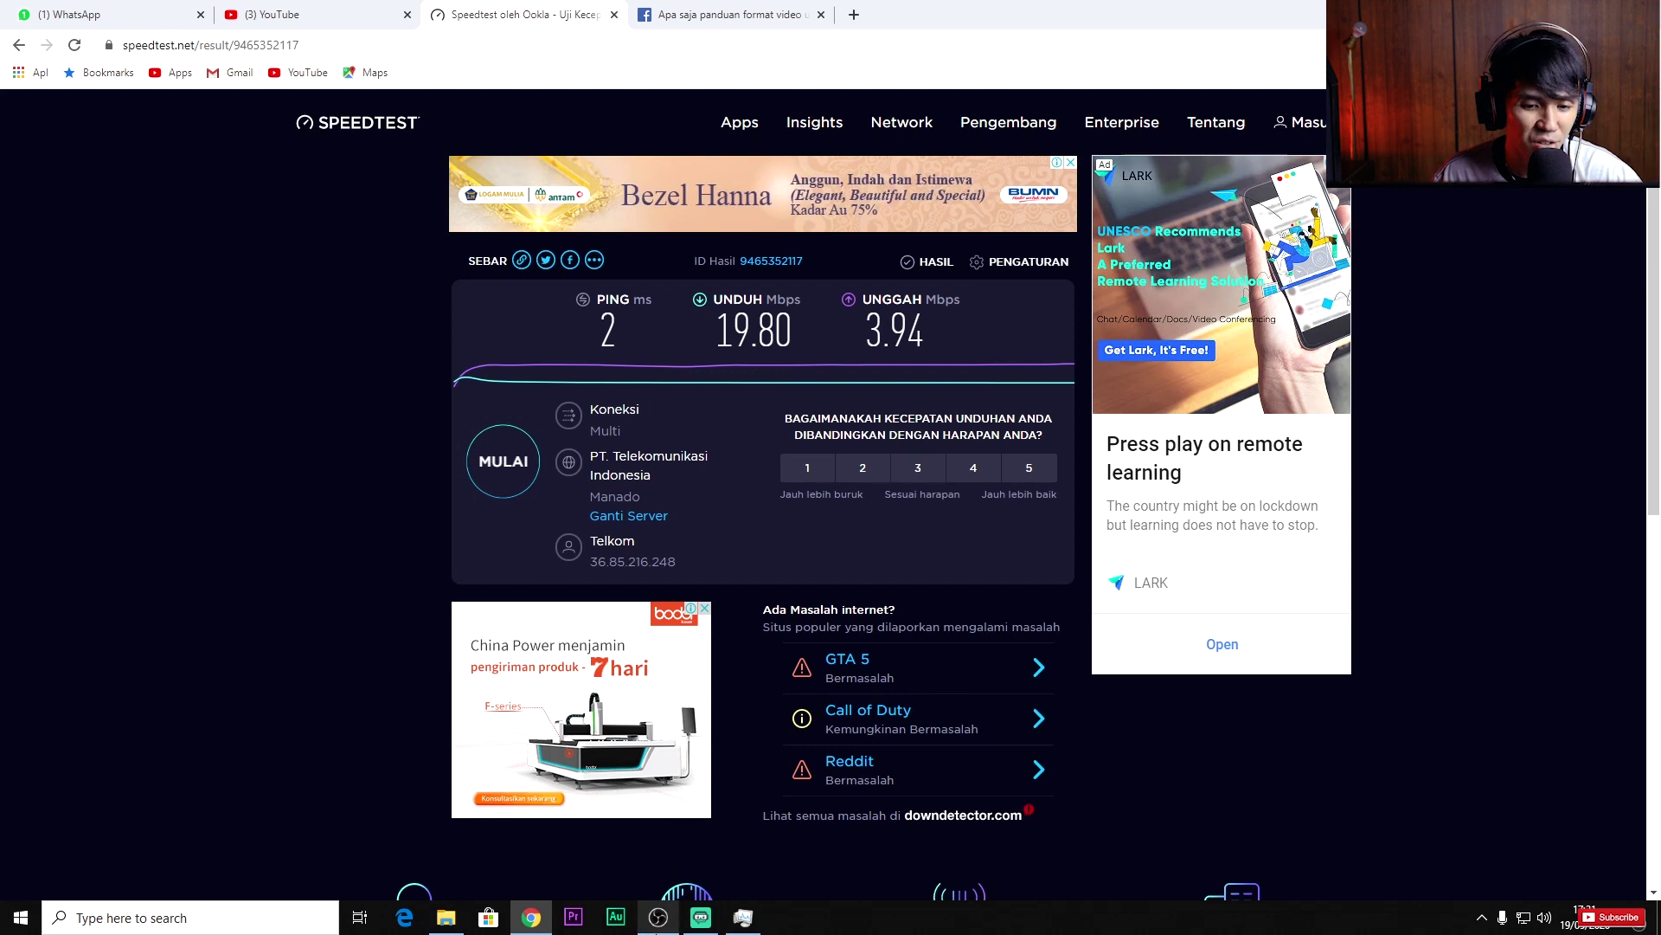
- Switch to OBS Studio, reopen the streaming output settings and try a bitrate of 2000 Kbps
click(658, 918)
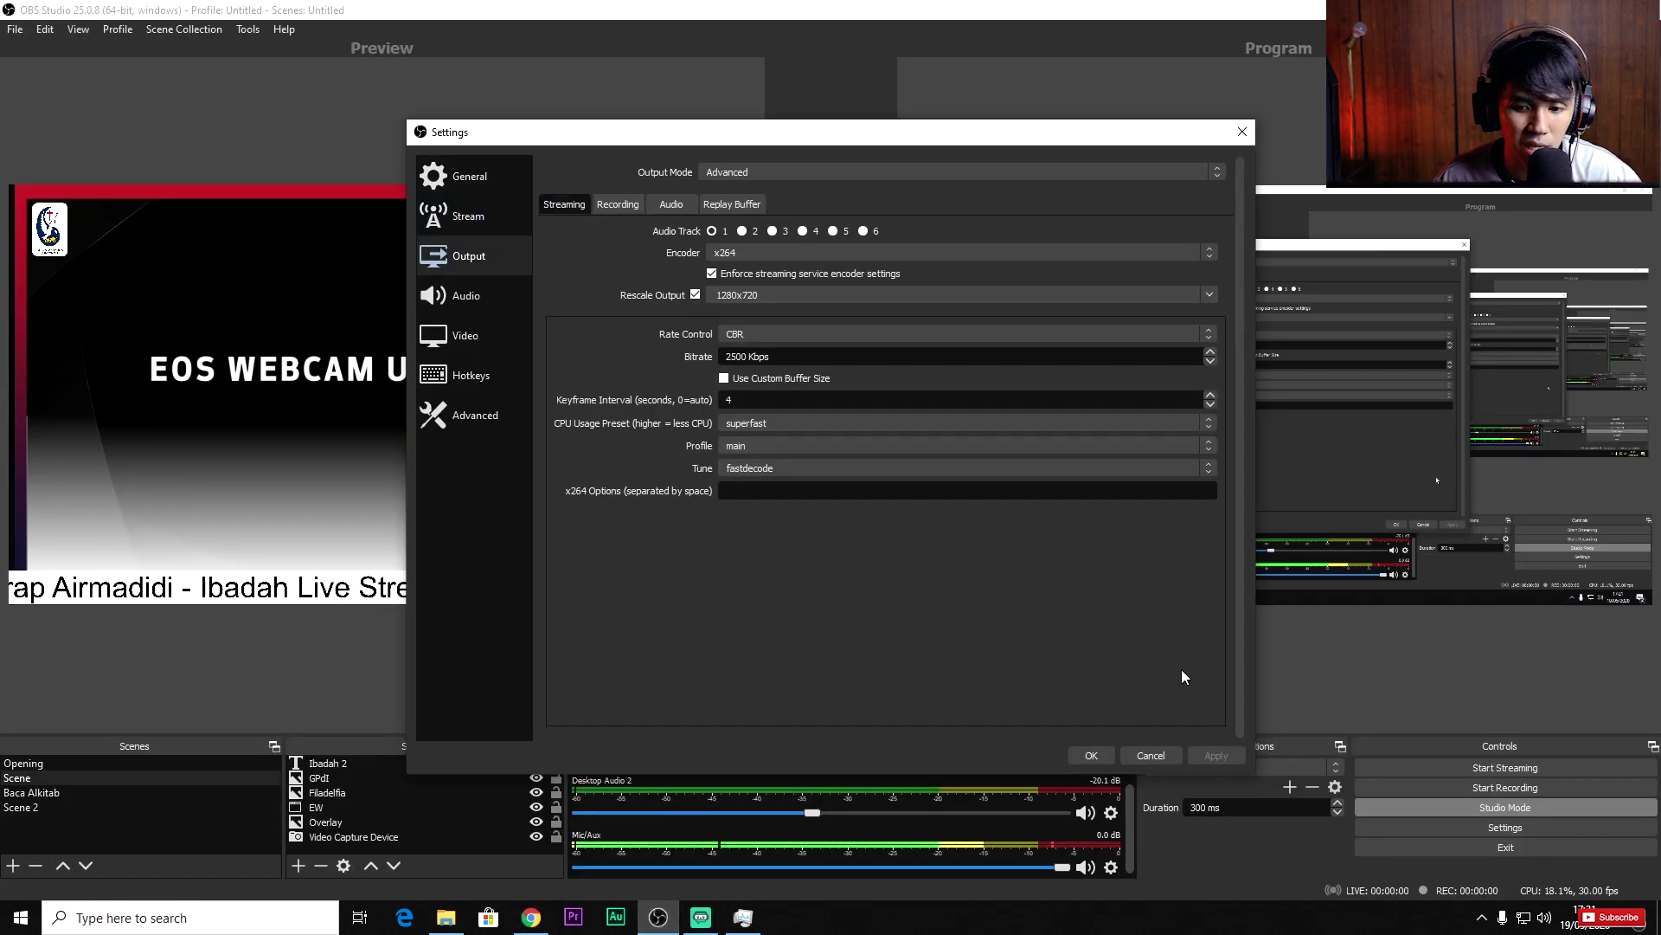
click(1150, 752)
click(45, 29)
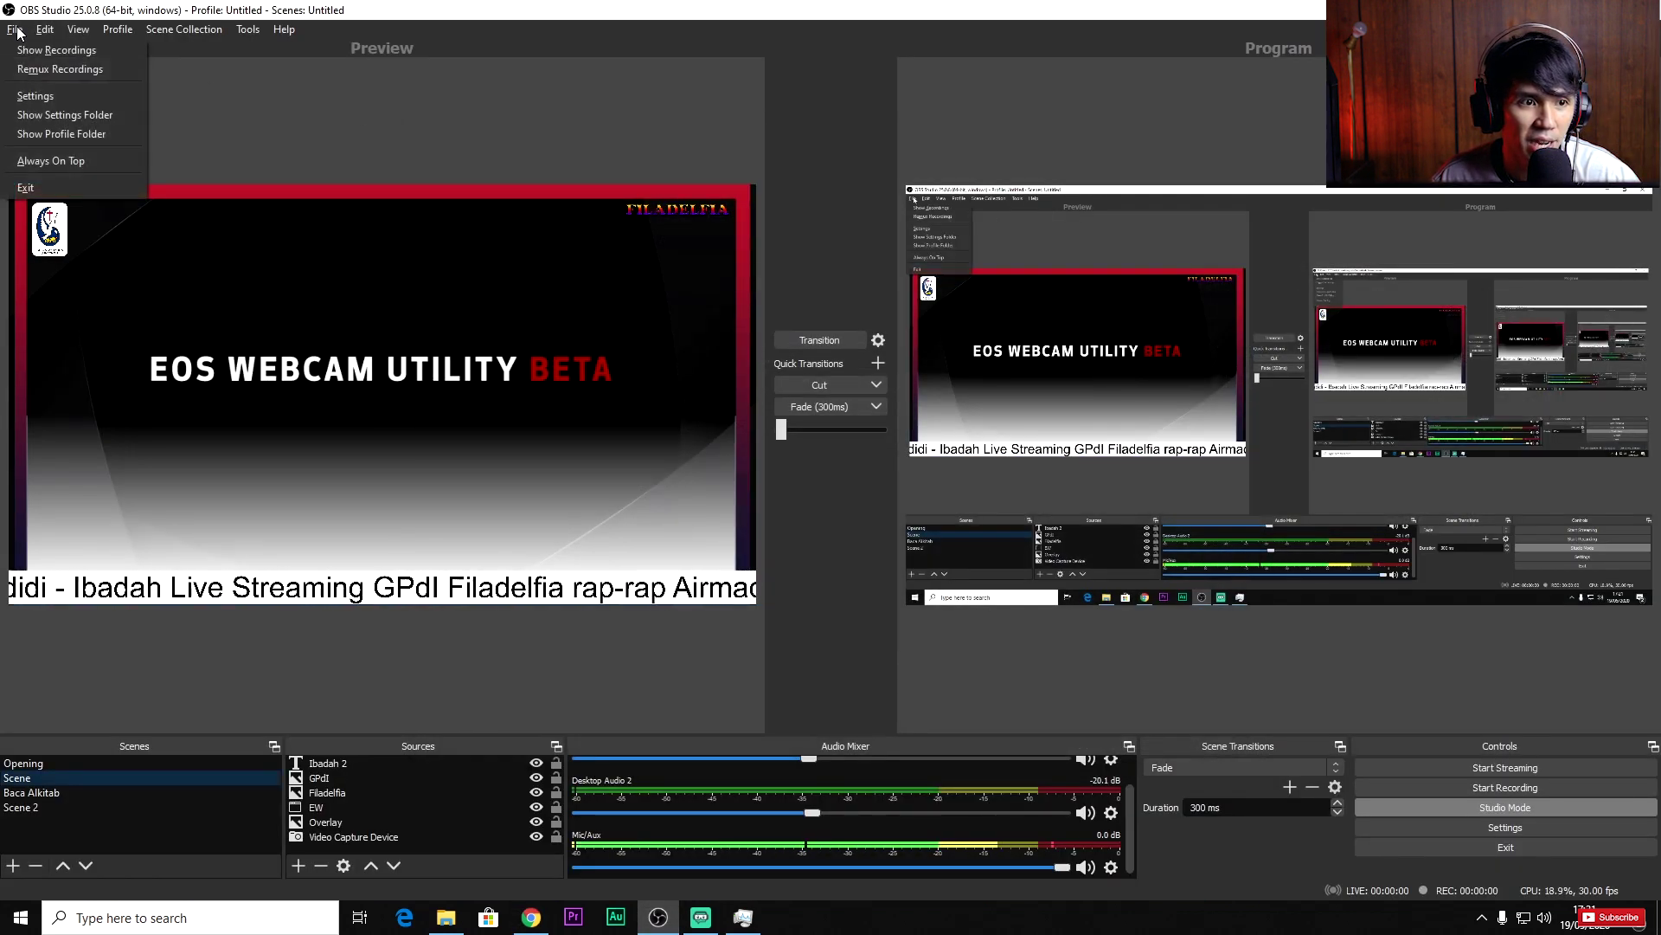
mouse_move(14, 28)
click(39, 95)
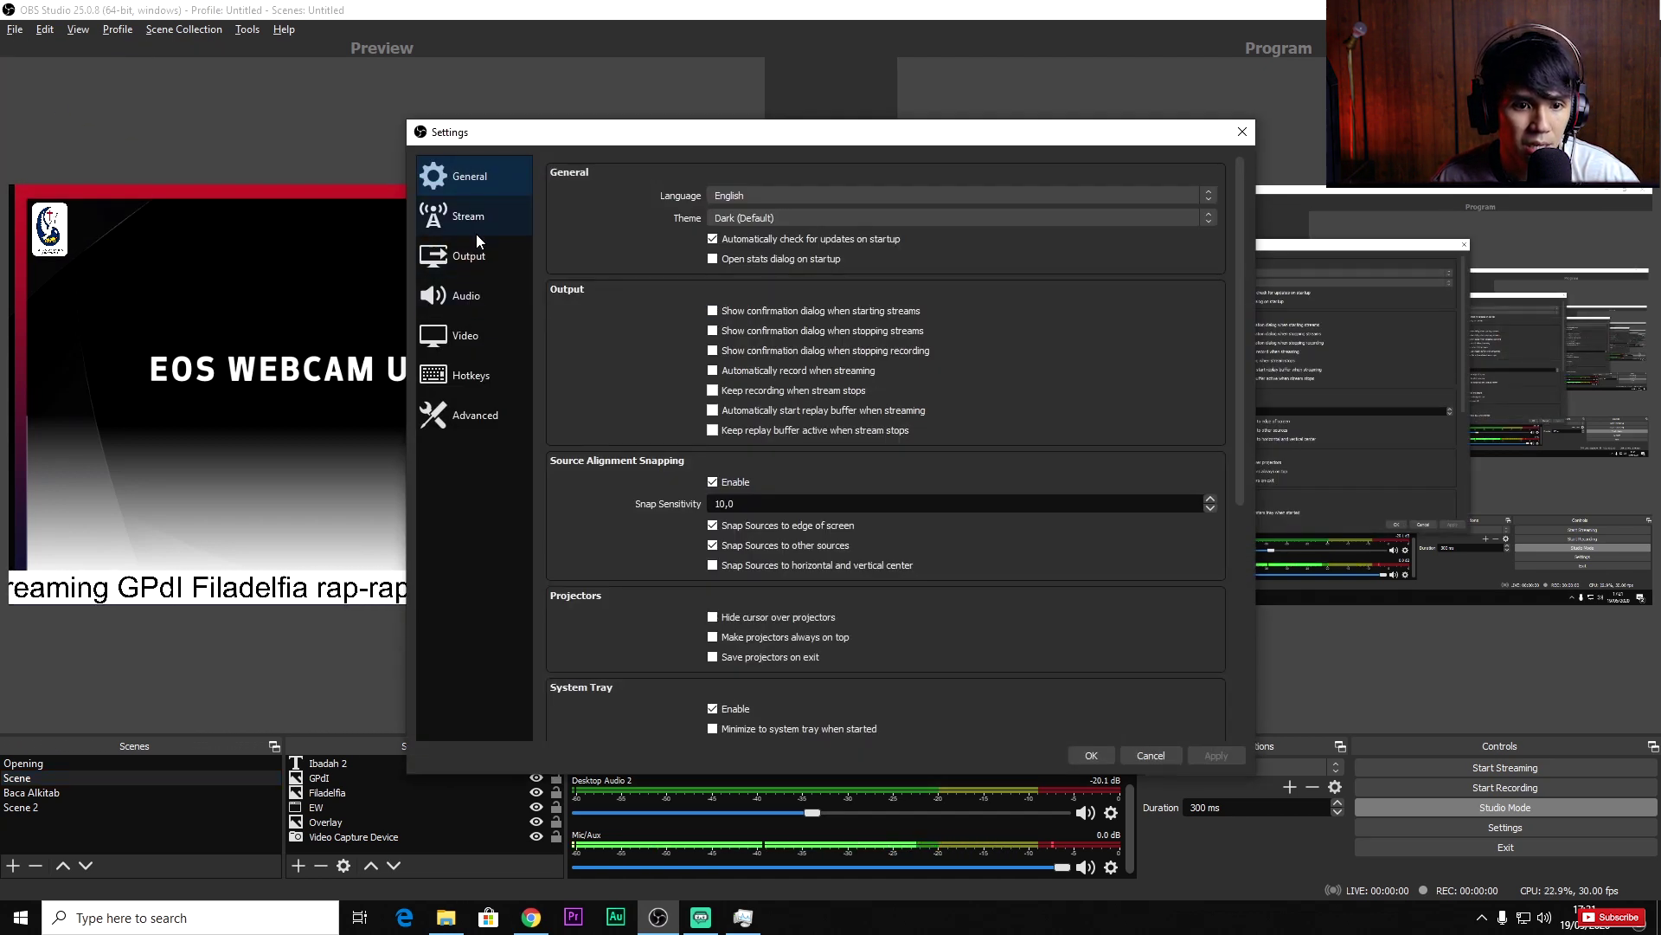
click(477, 264)
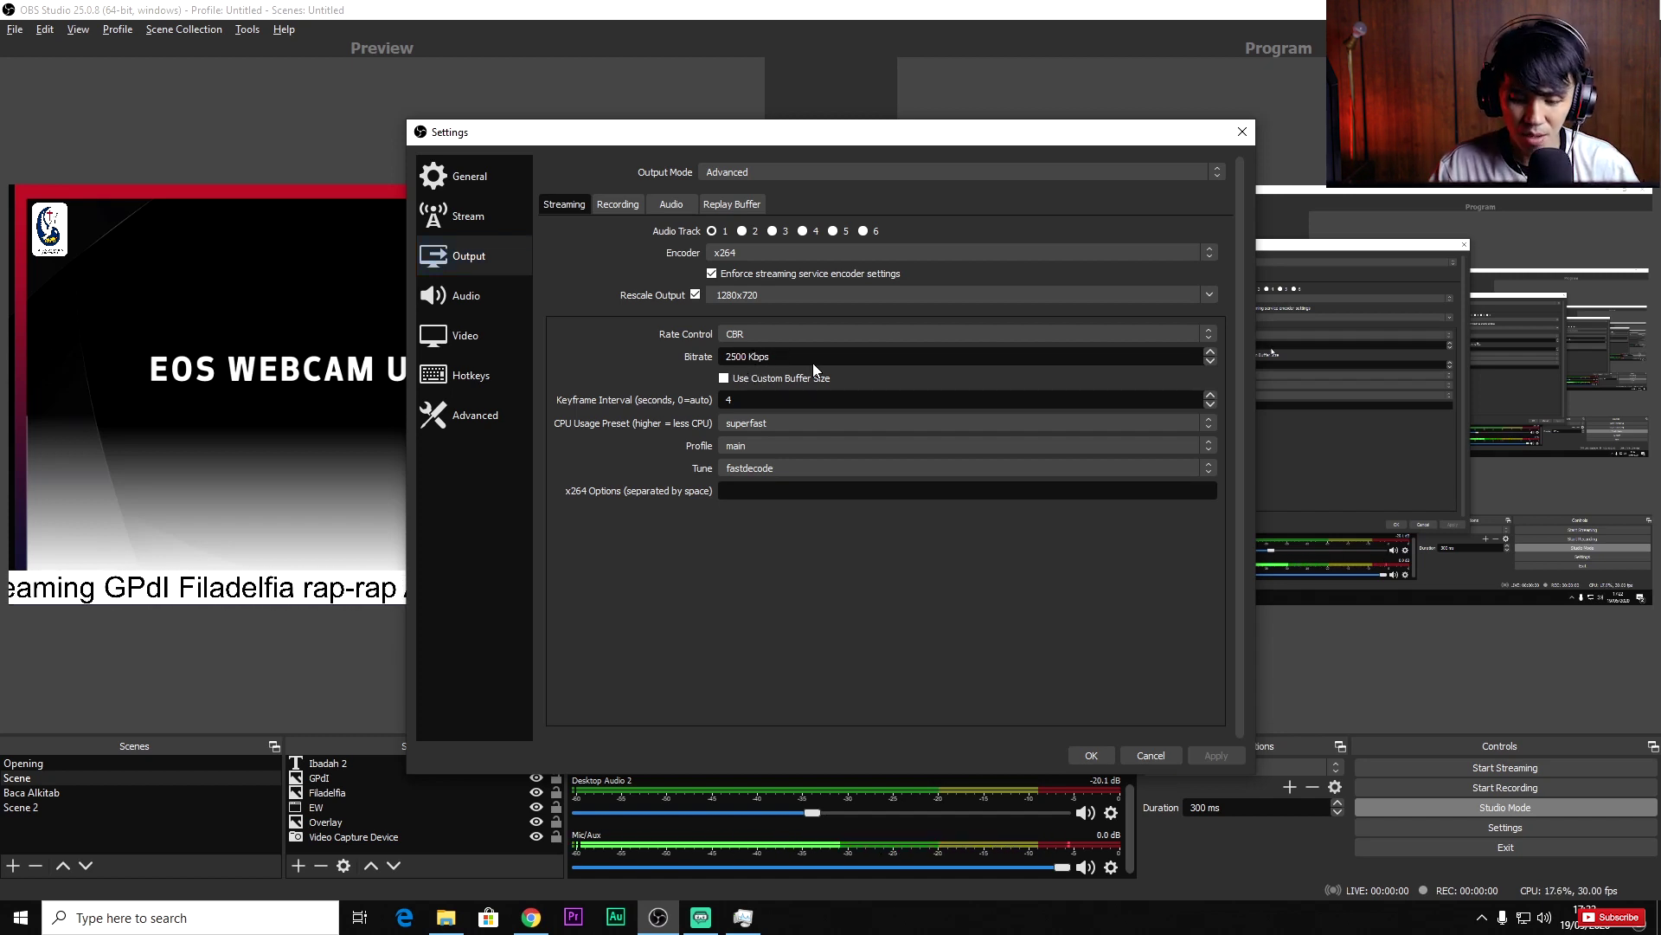
key(ctrl+a)
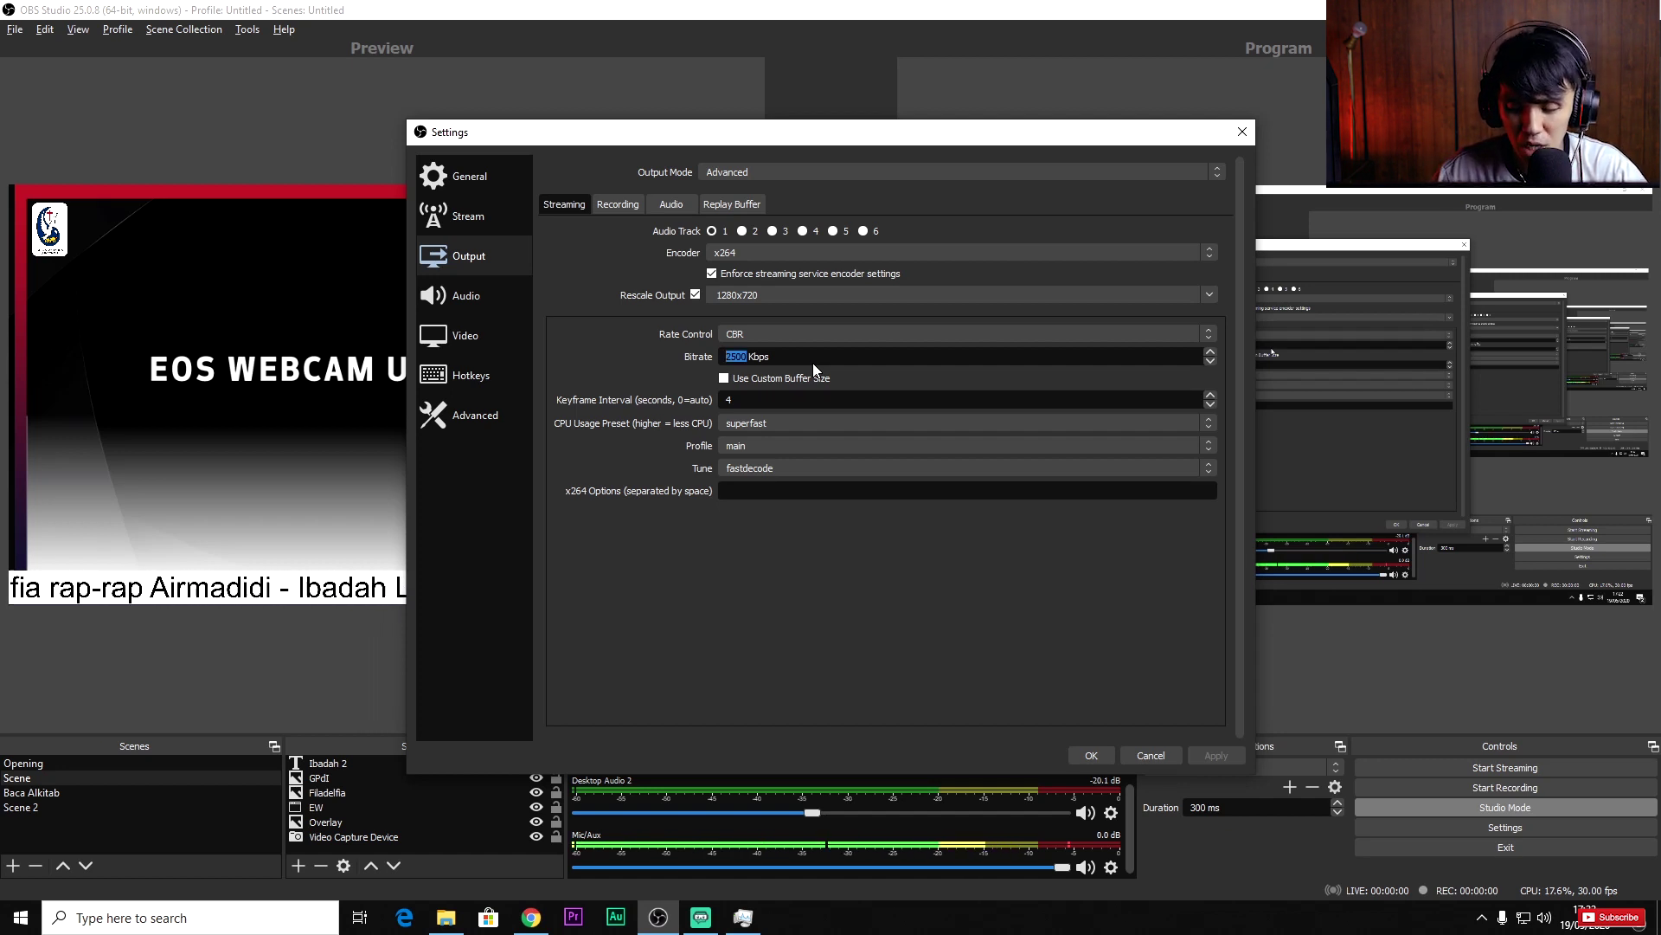
text(2000)
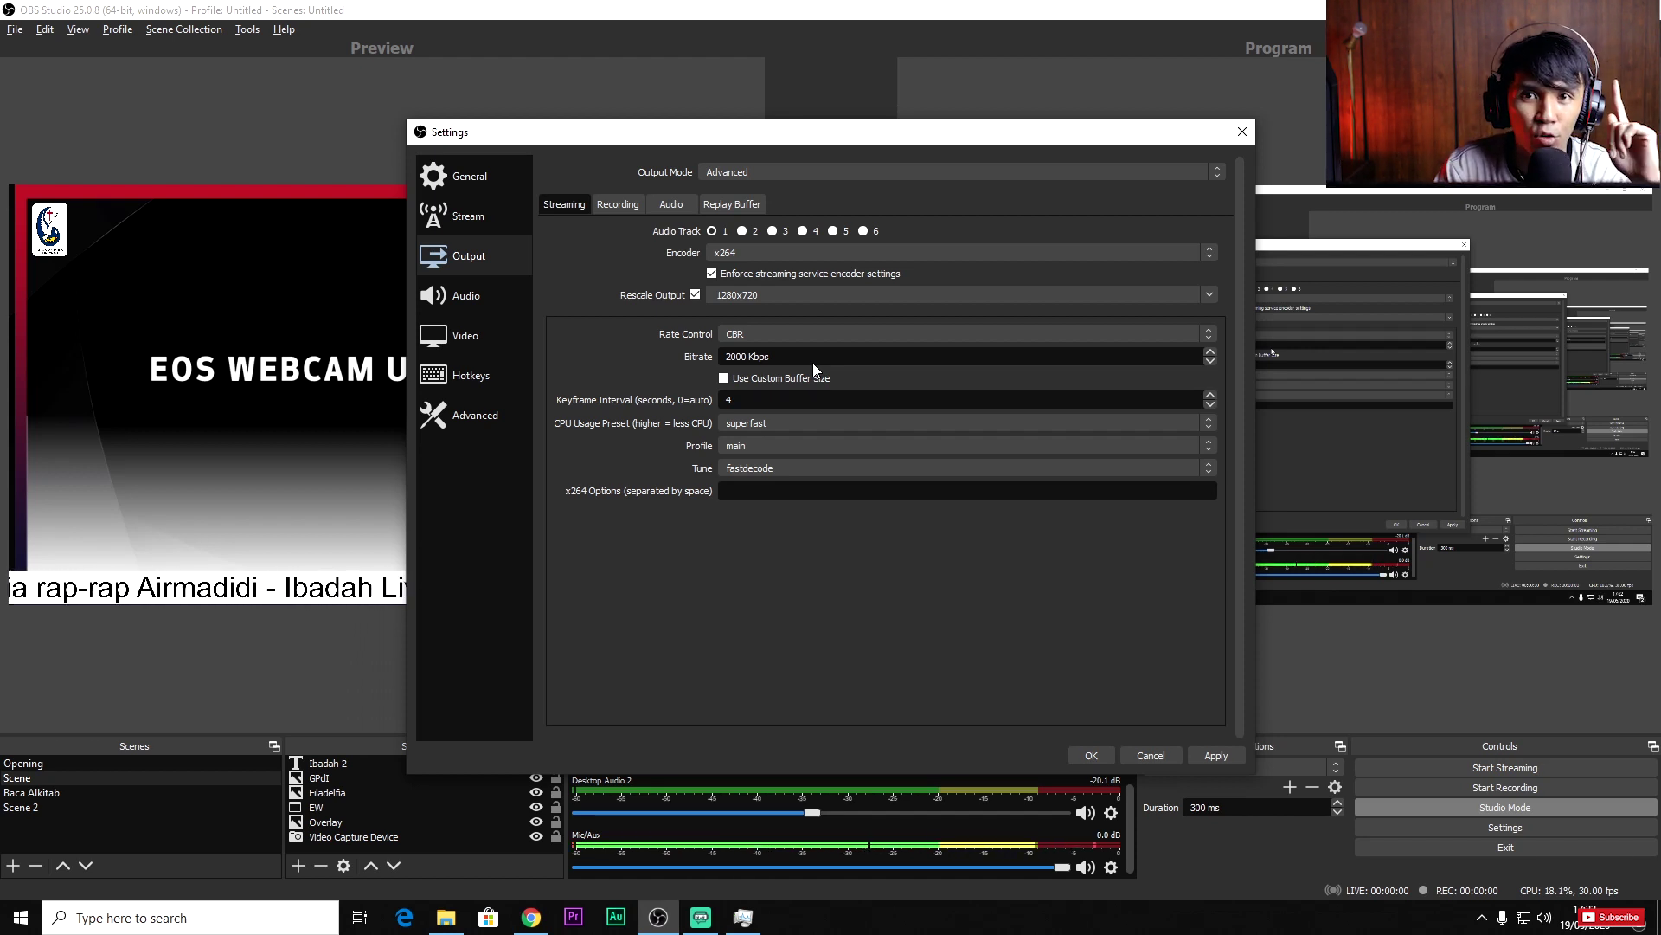
- Try streaming bitrates of 800 Kbps and 2500 Kbps
key(BackSpace)
key(BackSpace)
key(BackSpace)
key(BackSpace)
text(800)
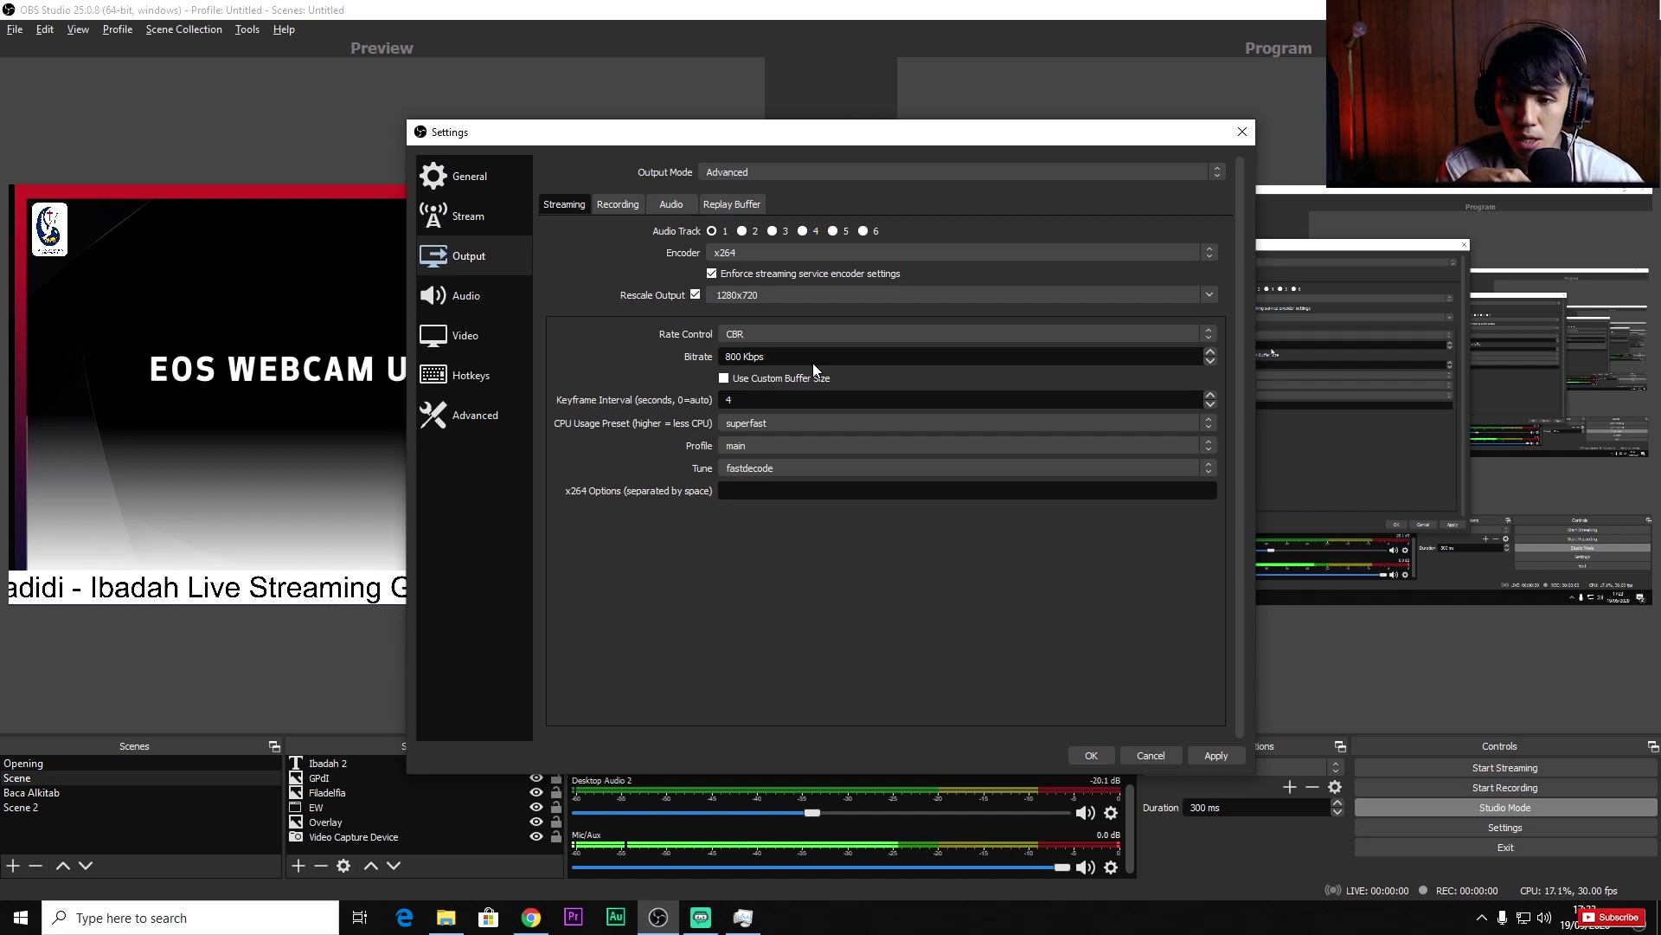
key(BackSpace)
key(BackSpace)
key(BackSpace)
text(2500)
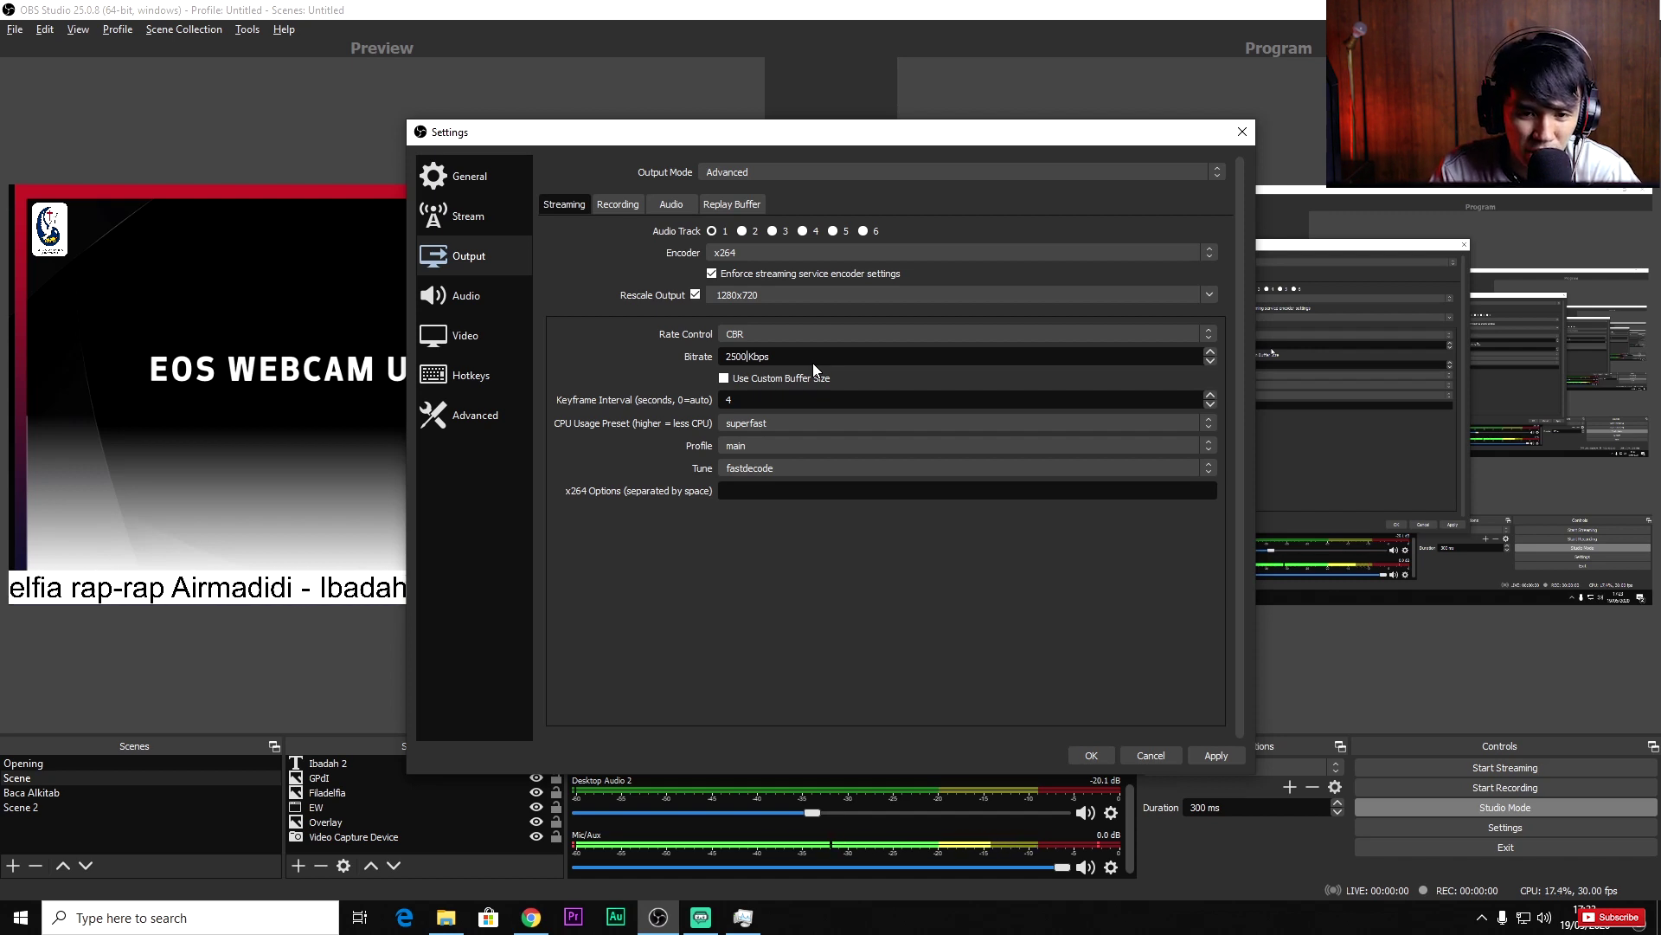
- Try 800 Kbps as the streaming bitrate once more and discard the settings changes
key(BackSpace)
key(BackSpace)
key(BackSpace)
key(BackSpace)
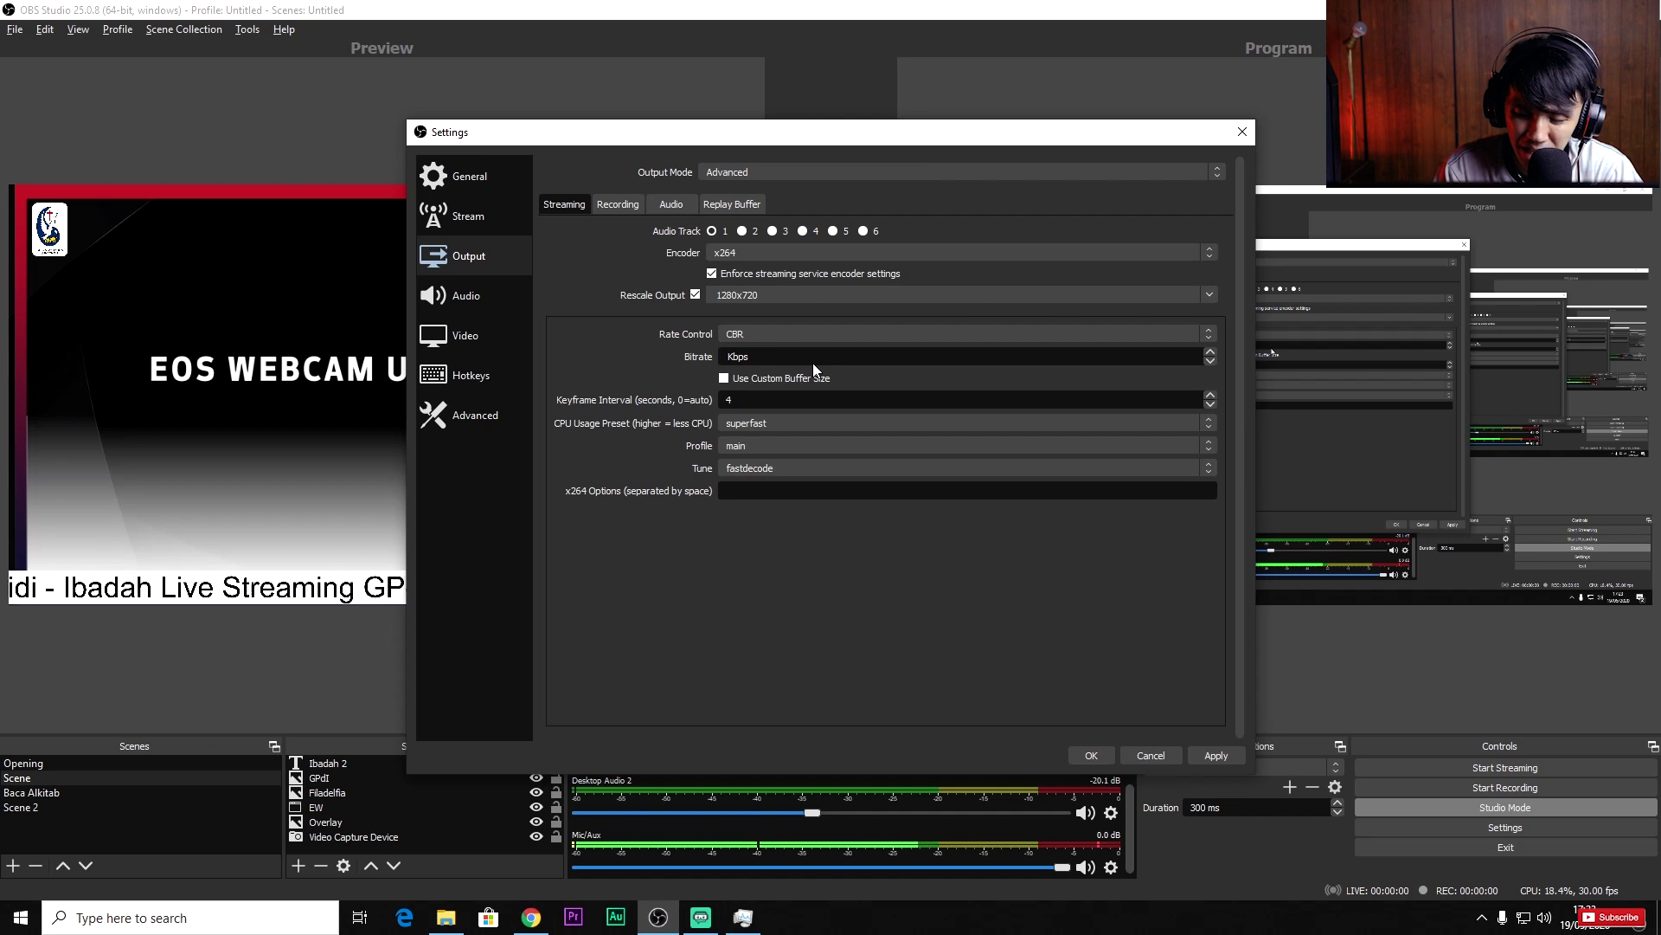
text(800)
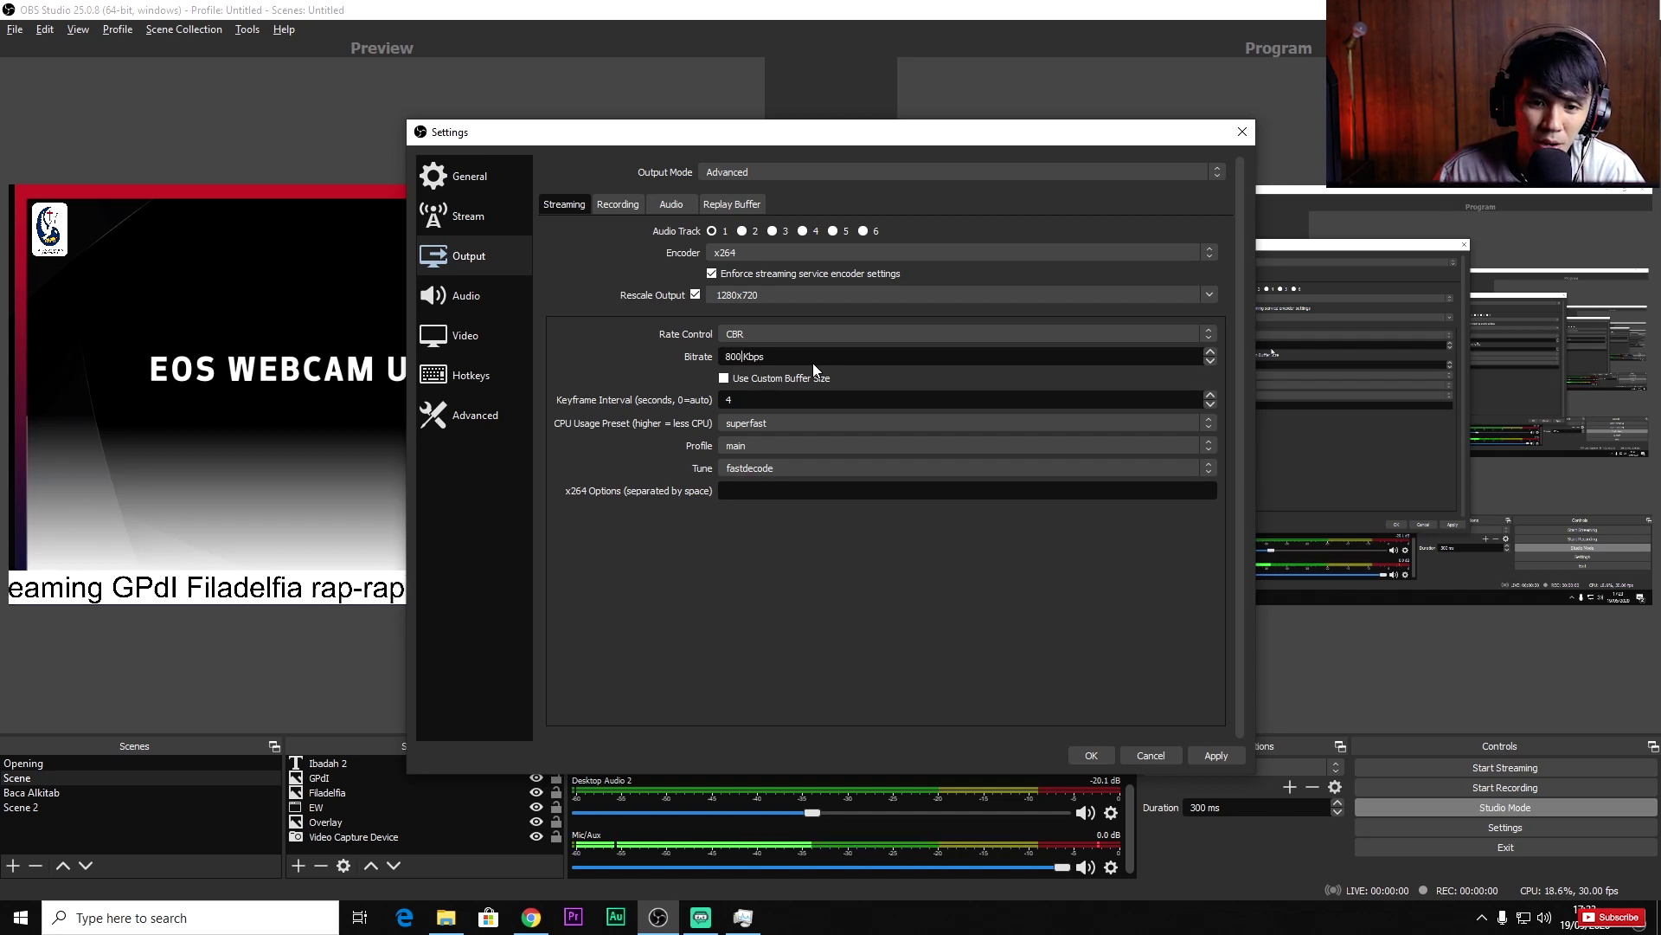
click(1167, 758)
- Switch to Chrome to view the speed test results
click(532, 917)
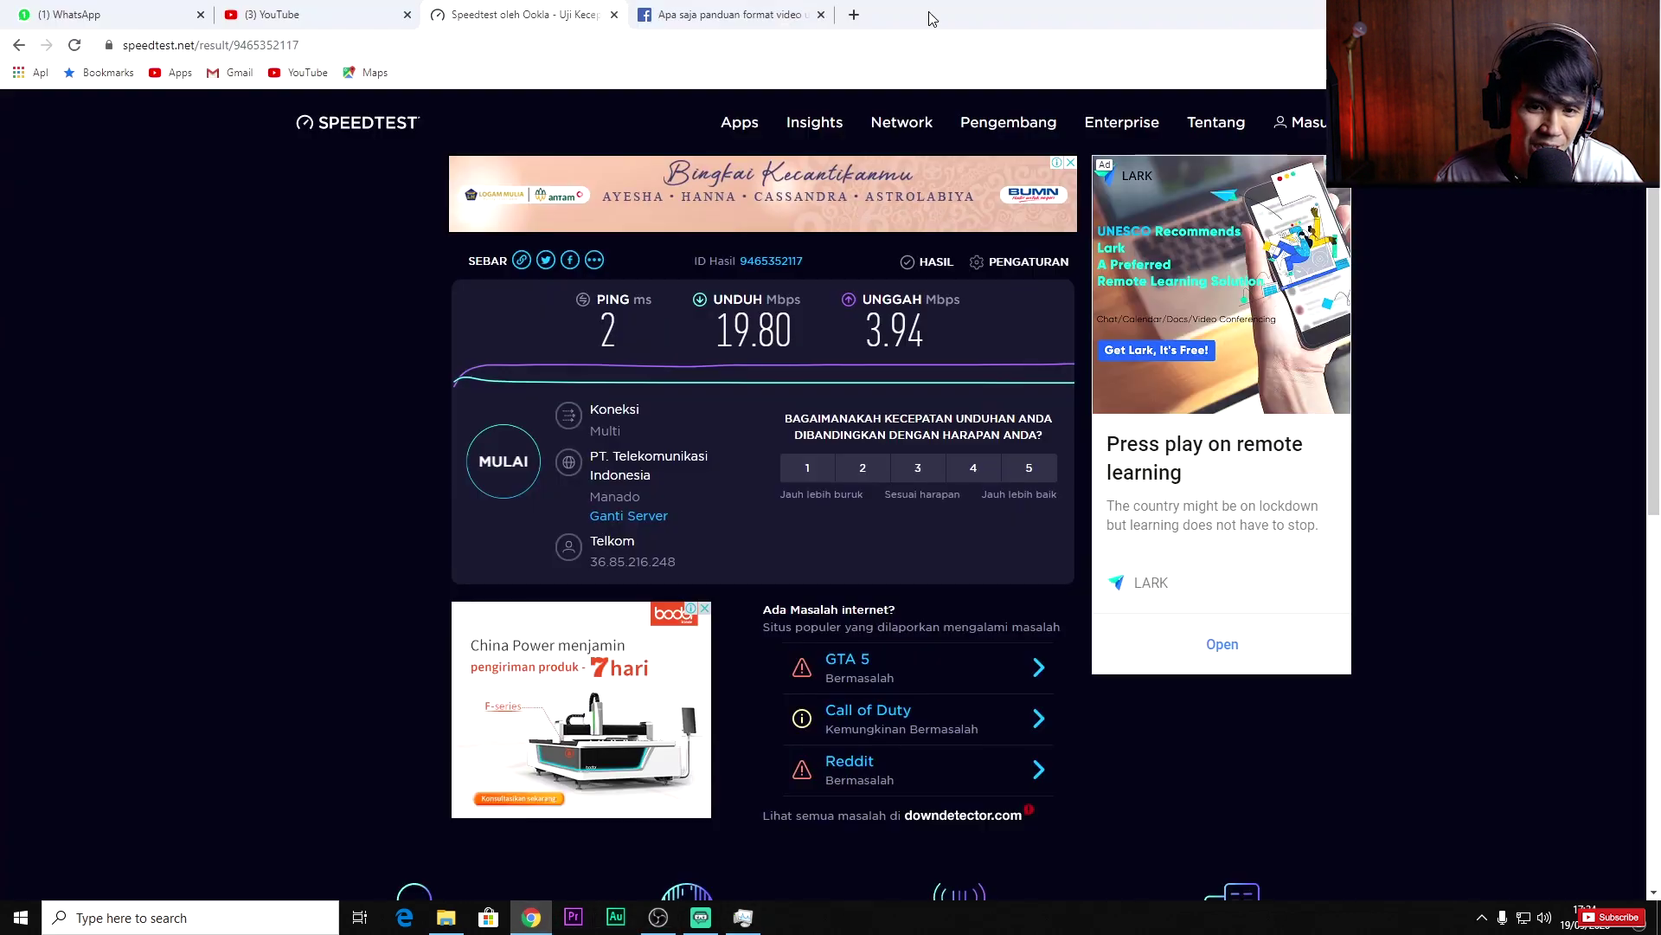
- Highlight the download speed figure in the speed test results to examine it, and clear the selection
drag(939, 350, 698, 338)
click(818, 336)
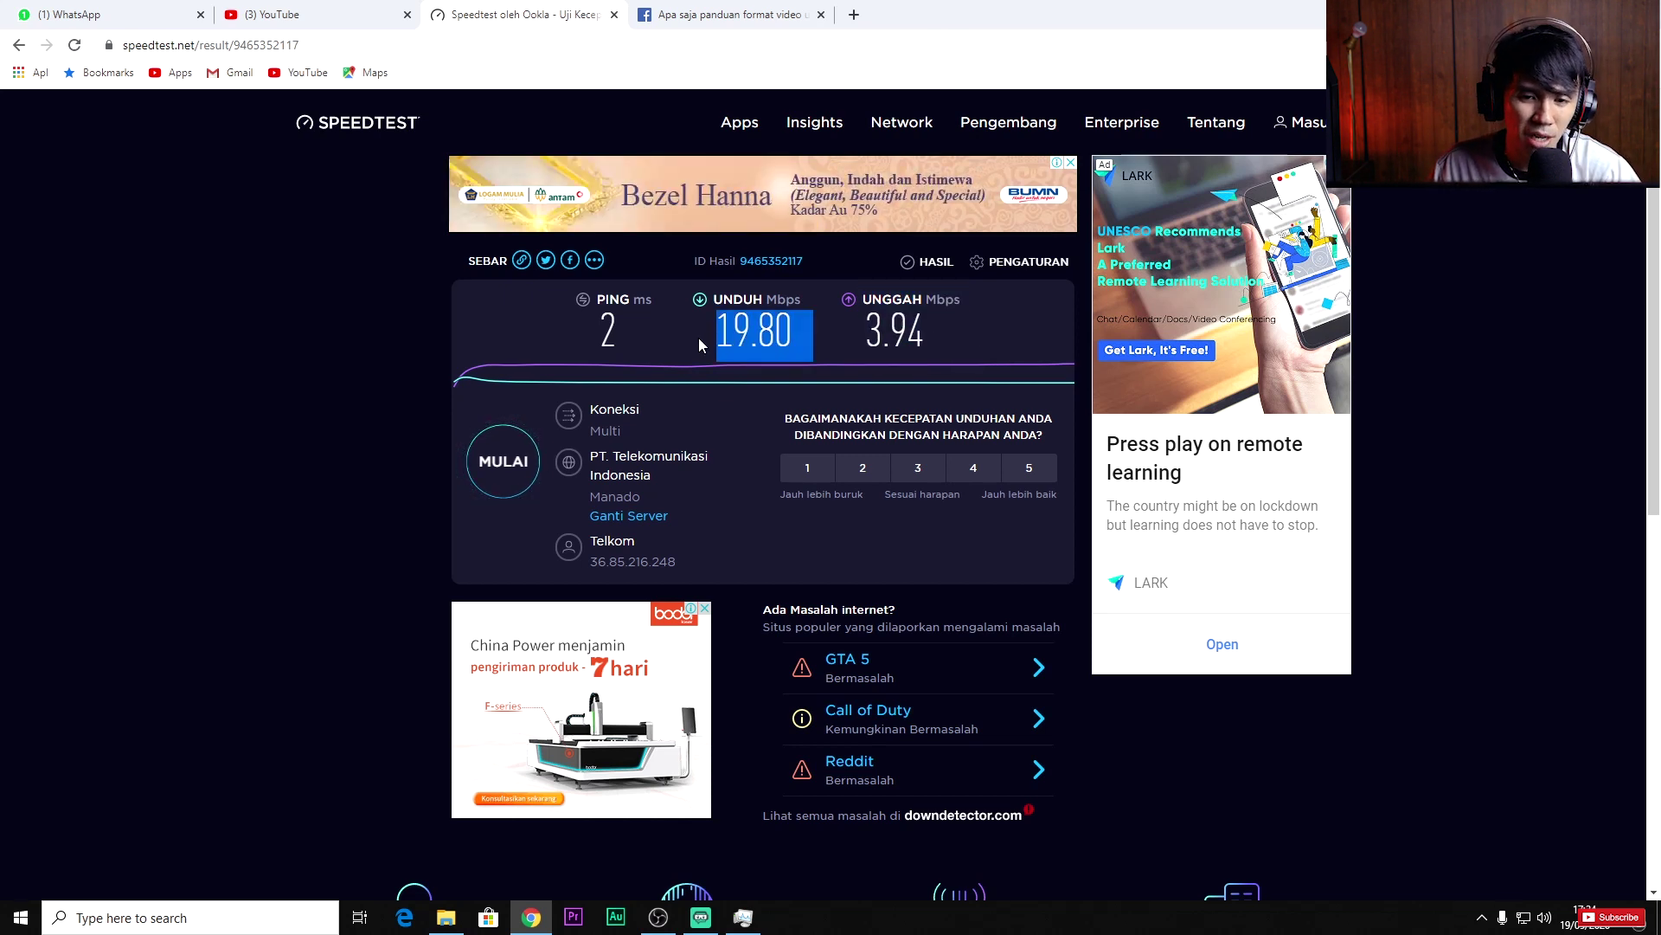
click(822, 331)
drag(796, 339, 718, 342)
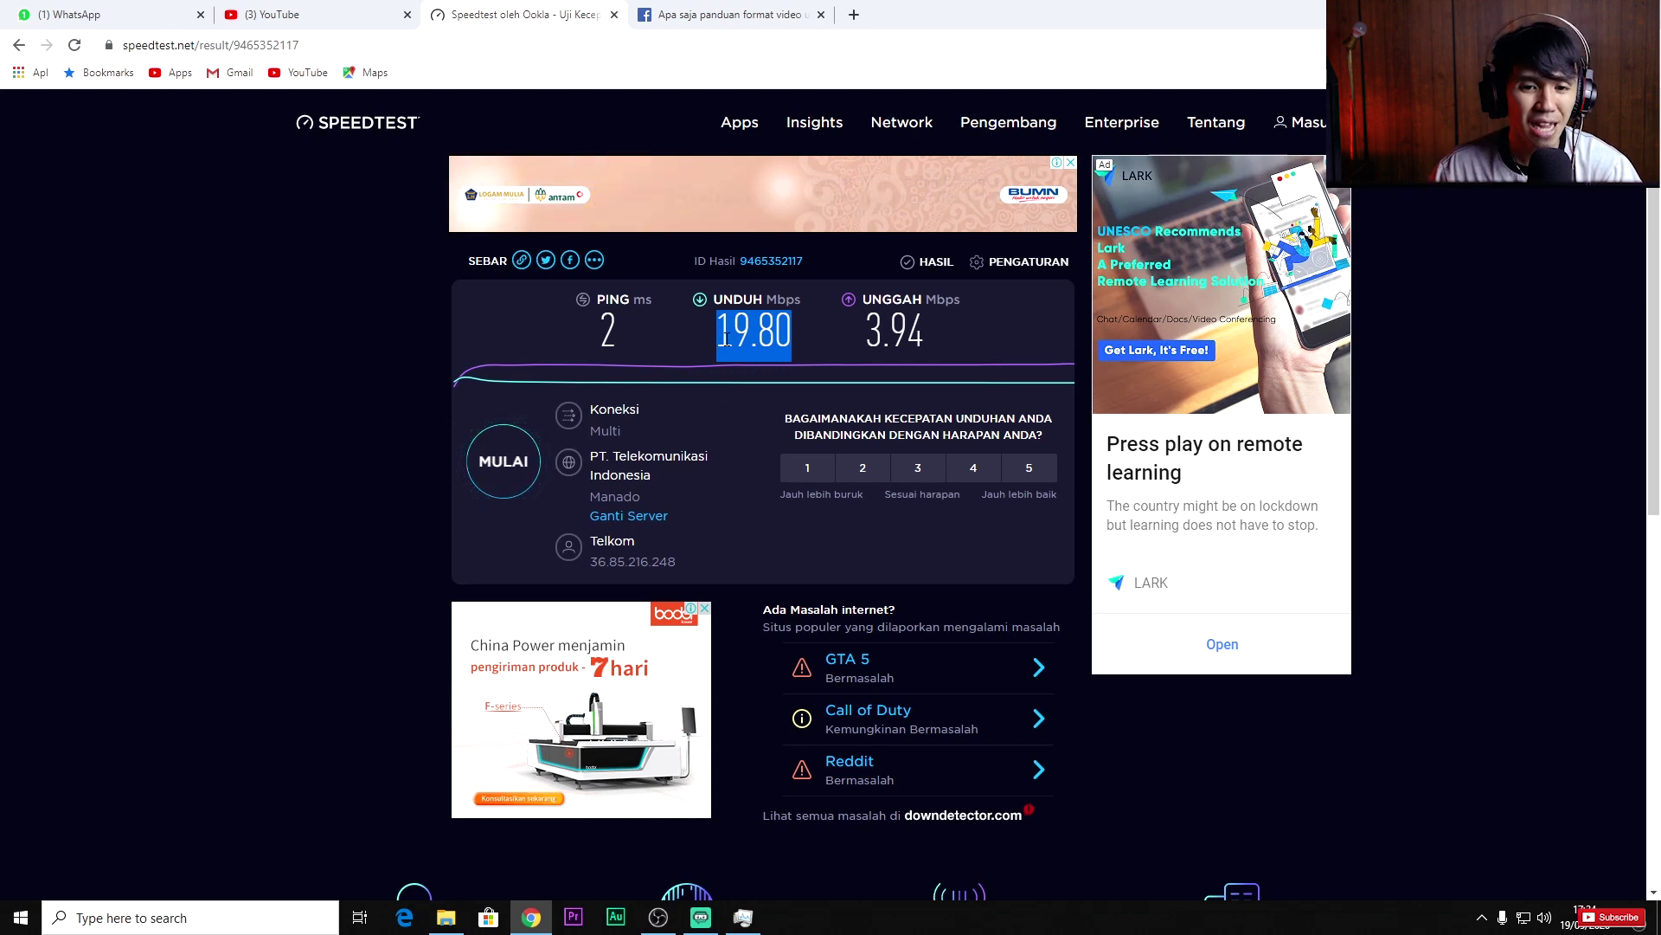
click(718, 342)
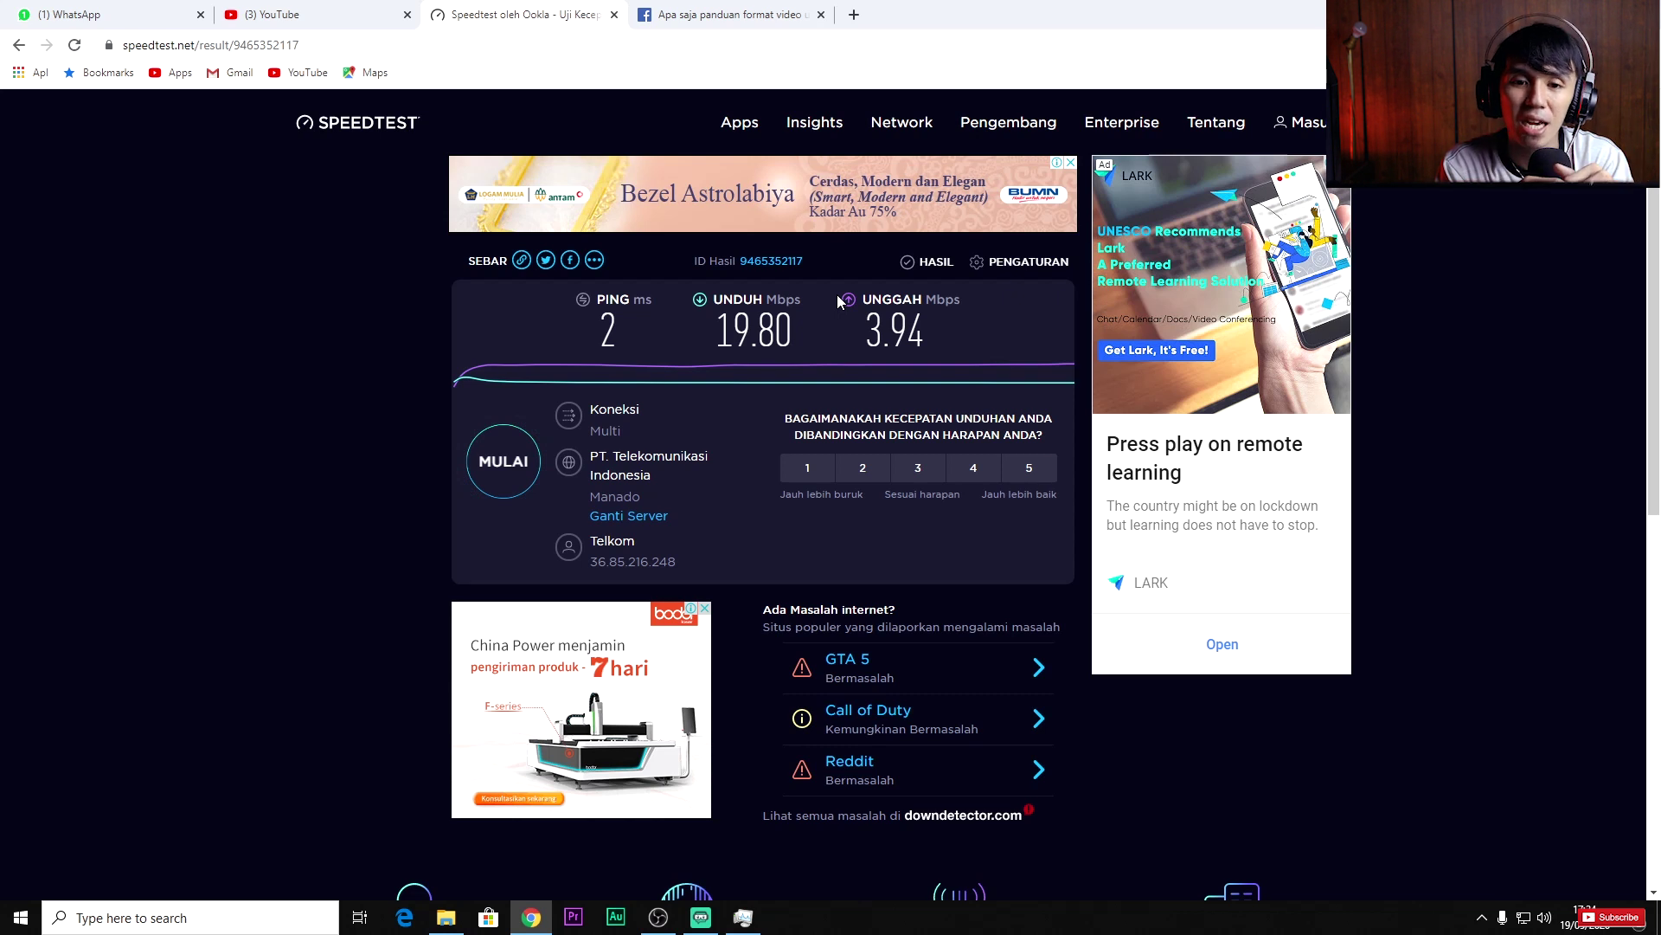
- Highlight the upload speed figure and its Unggah Mbps label in the speed test results to examine them
drag(861, 322, 930, 338)
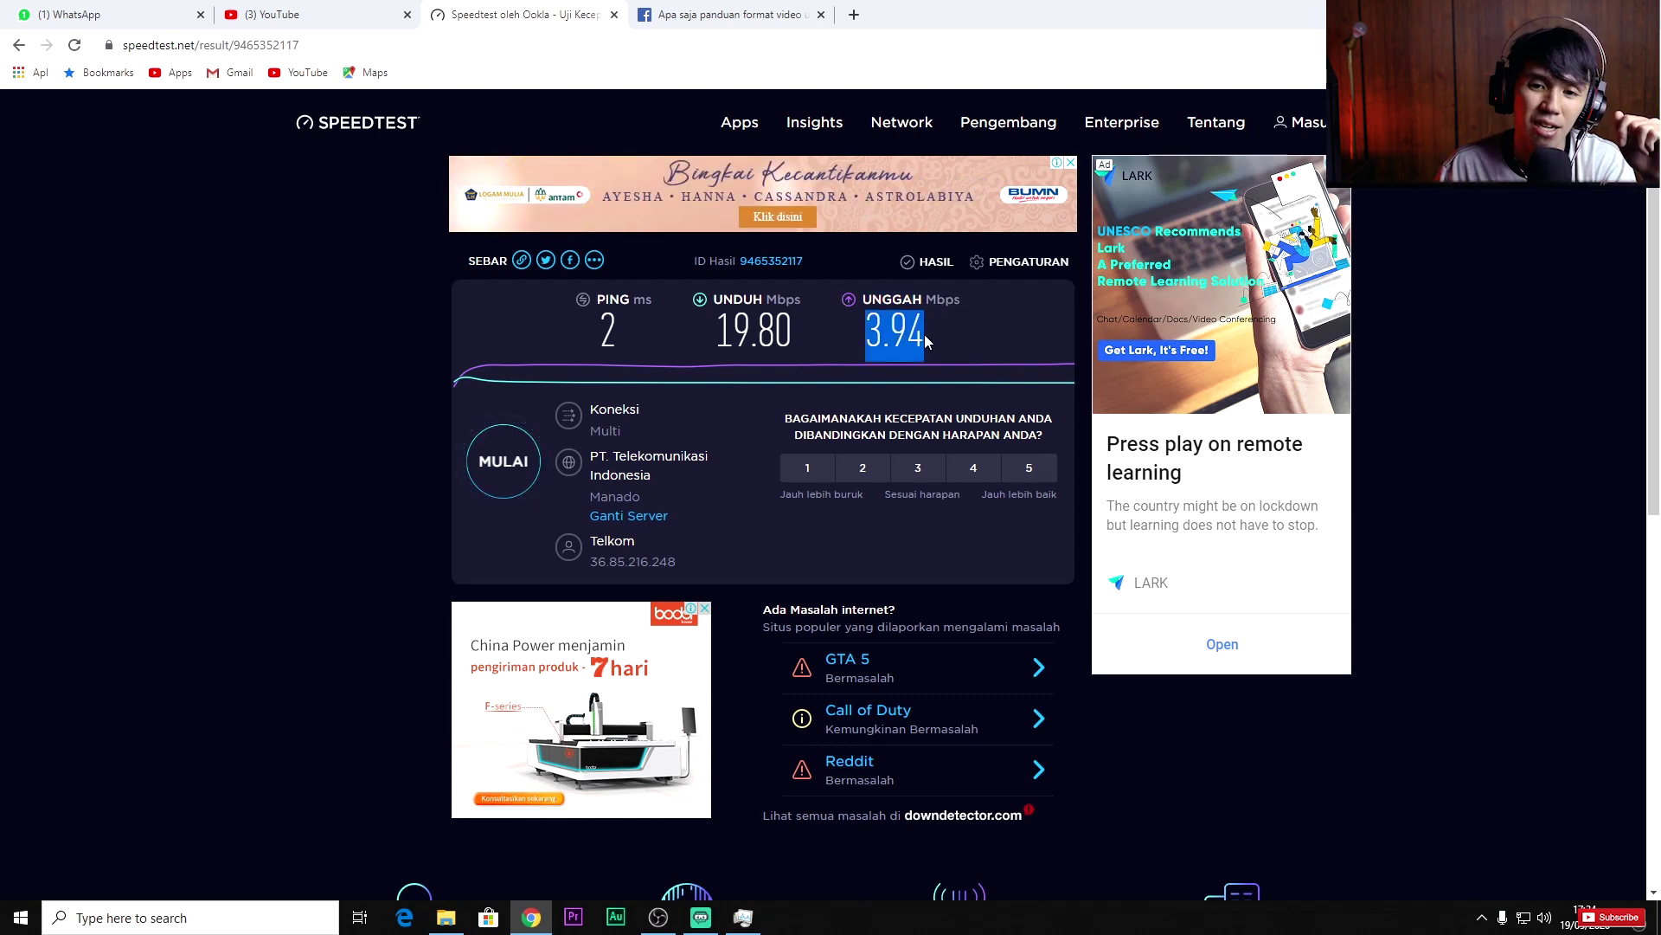
click(919, 337)
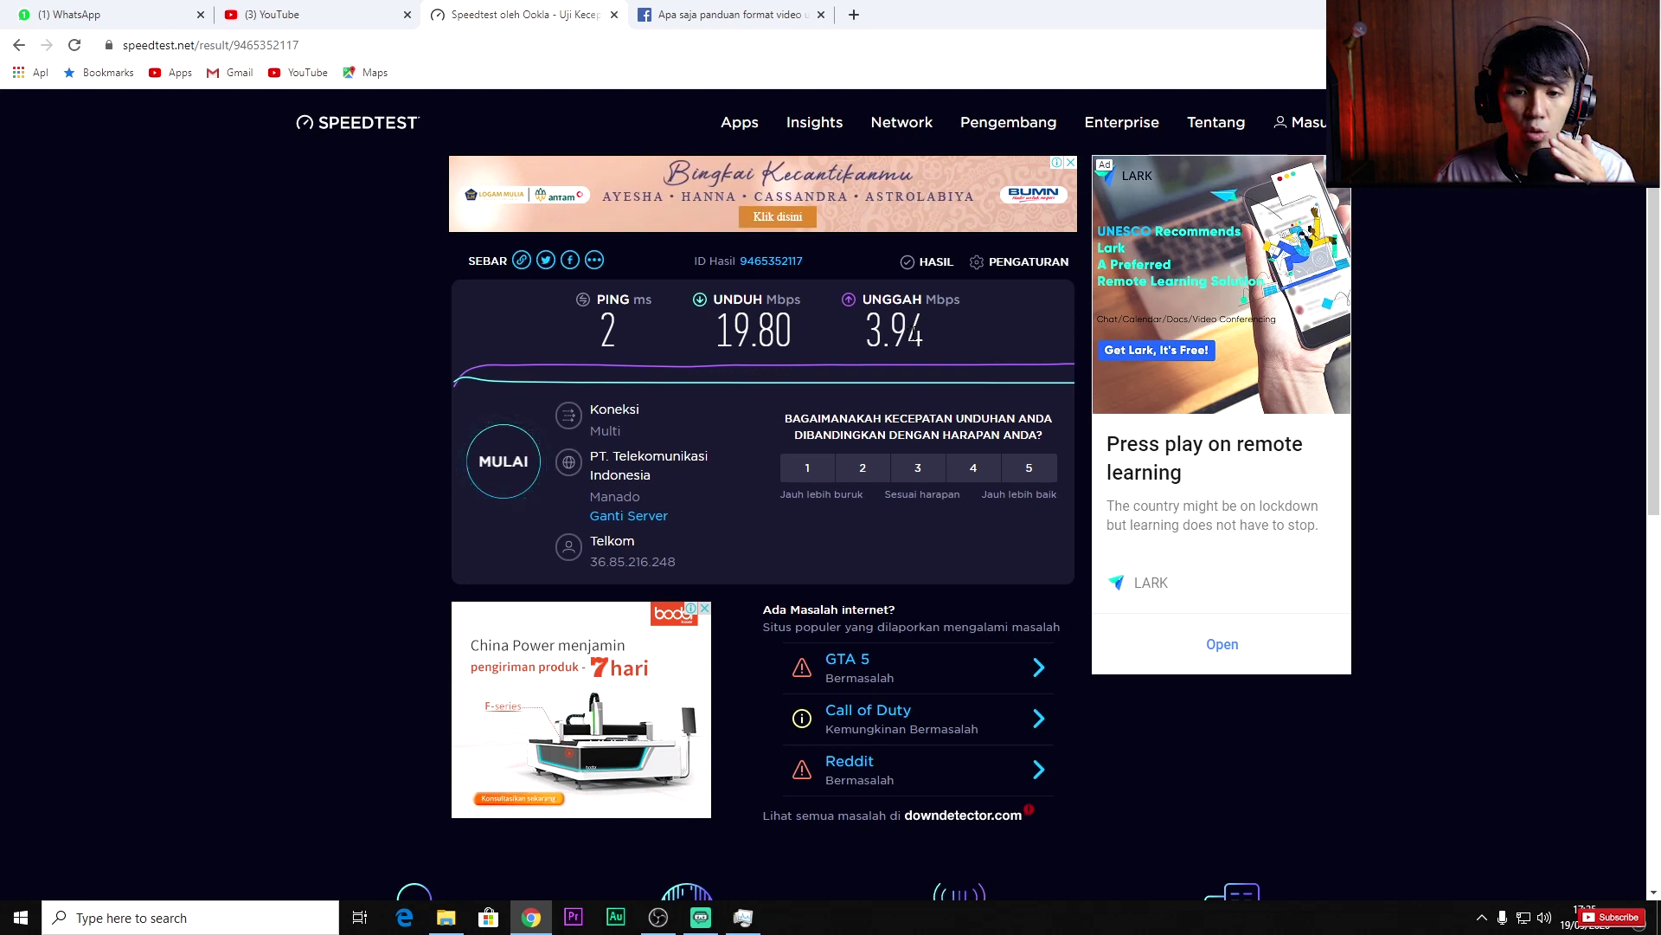
triple_click(841, 356)
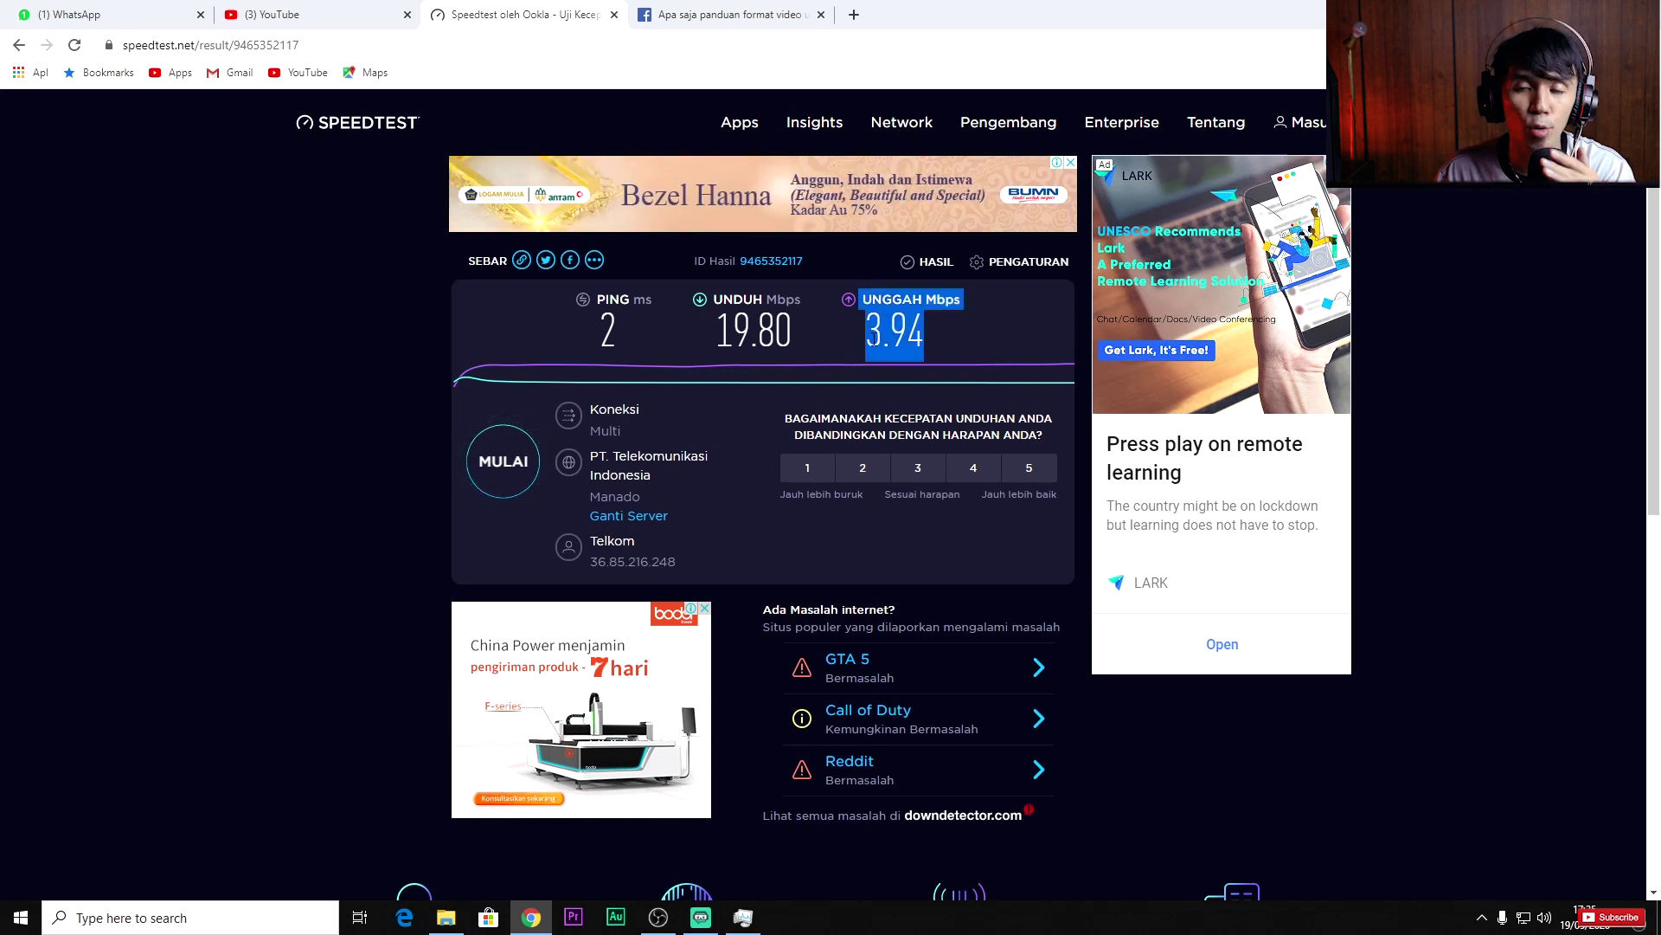